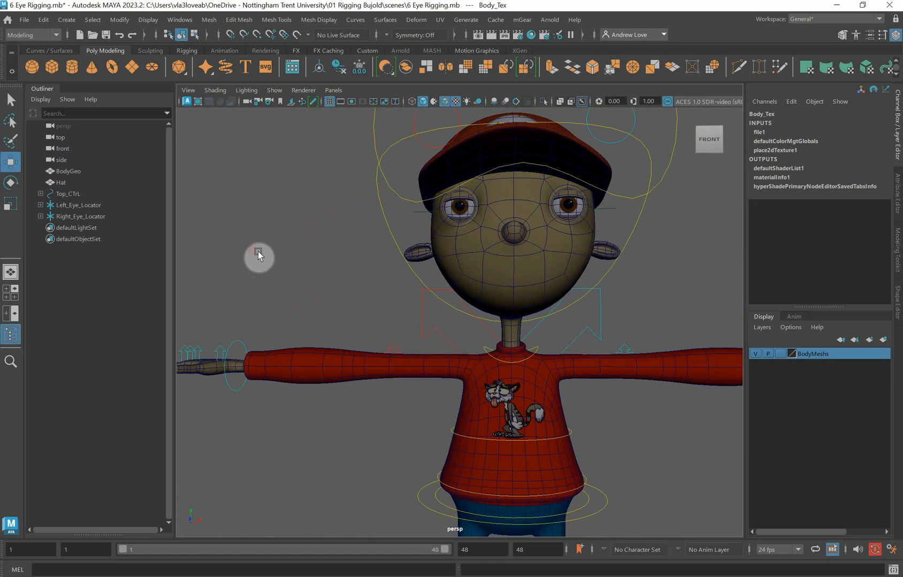
Select the body mesh and examine its UV layout over the SkinMap texture in the UV Editor
click(463, 256)
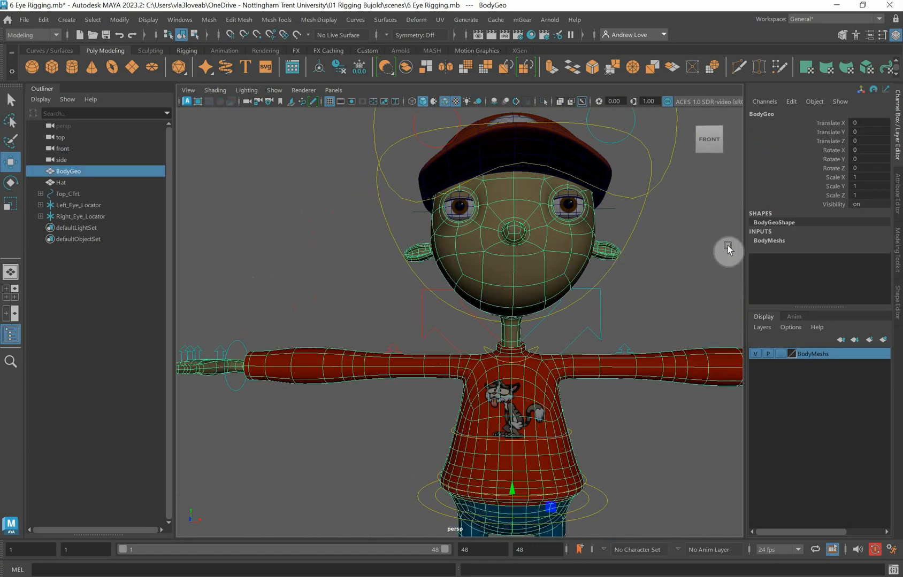
click(894, 196)
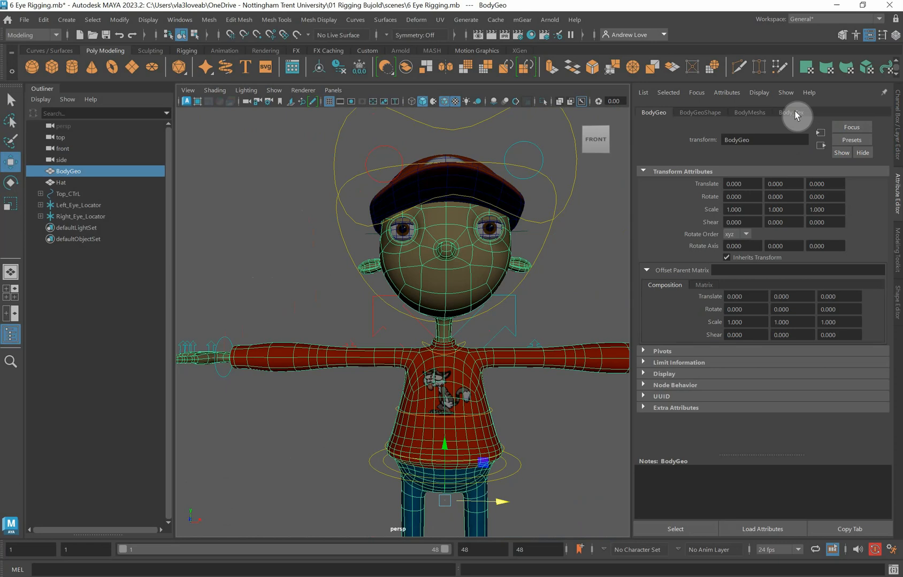
click(440, 20)
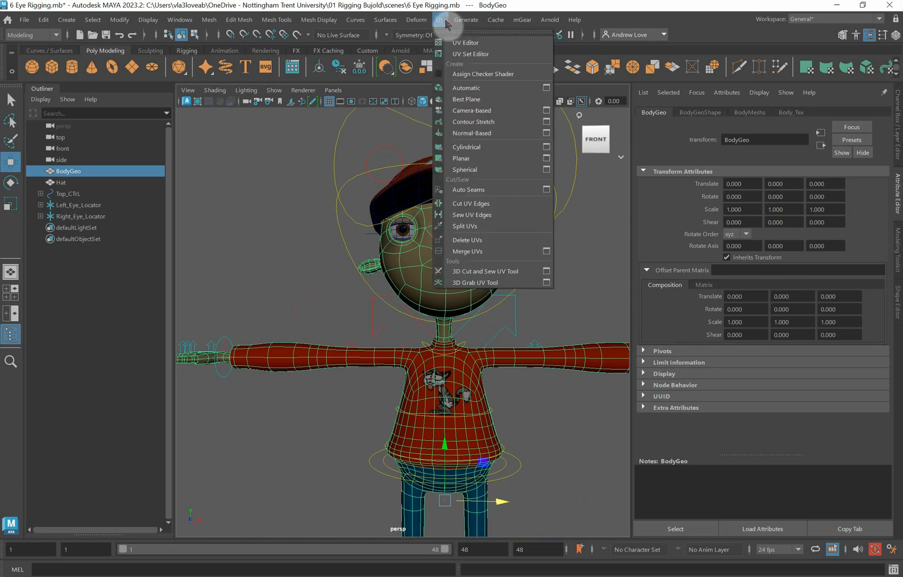
click(467, 44)
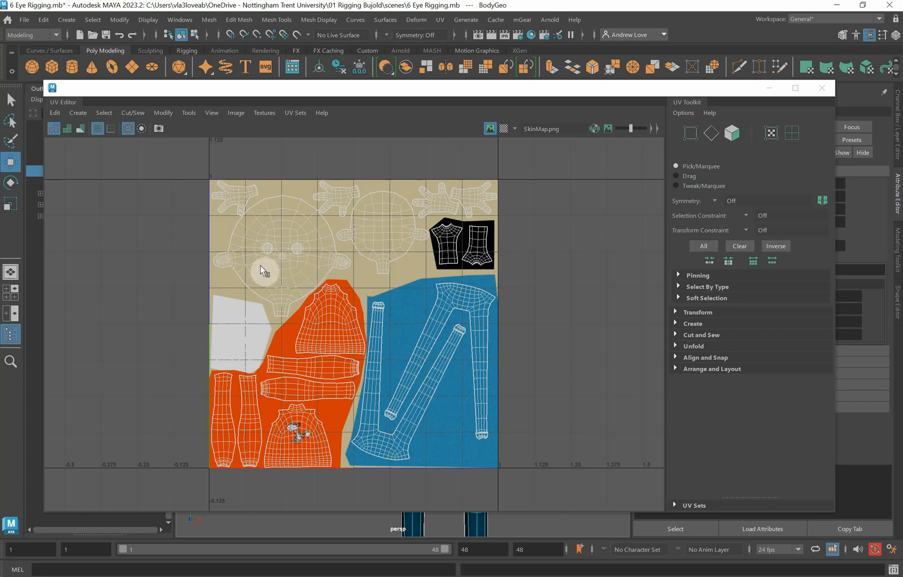
click(768, 89)
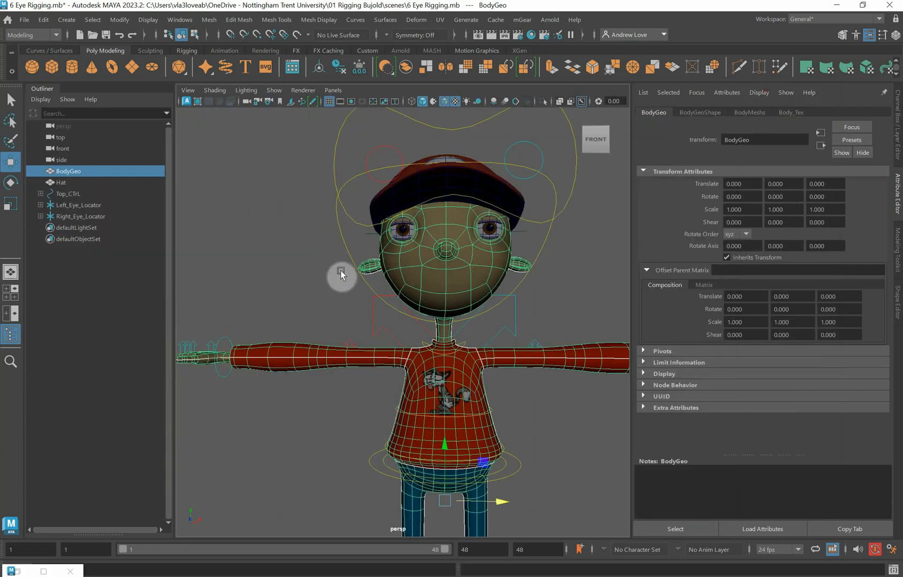
Select the ten faces of the mouth area below the nose, in two rows across the lower face
alt+middle_drag(338, 276, 331, 252)
alt+right_drag(331, 252, 367, 279)
right_drag(418, 237, 416, 271)
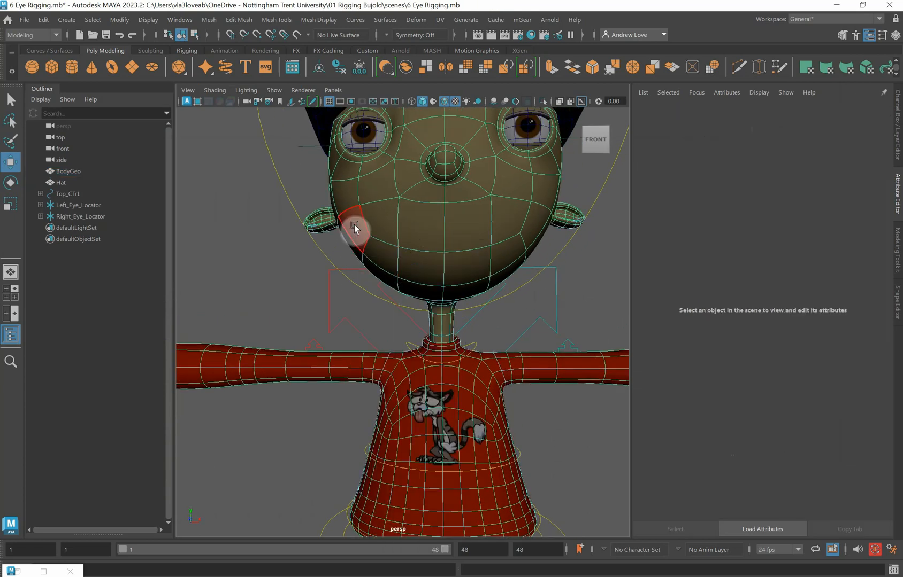
click(354, 225)
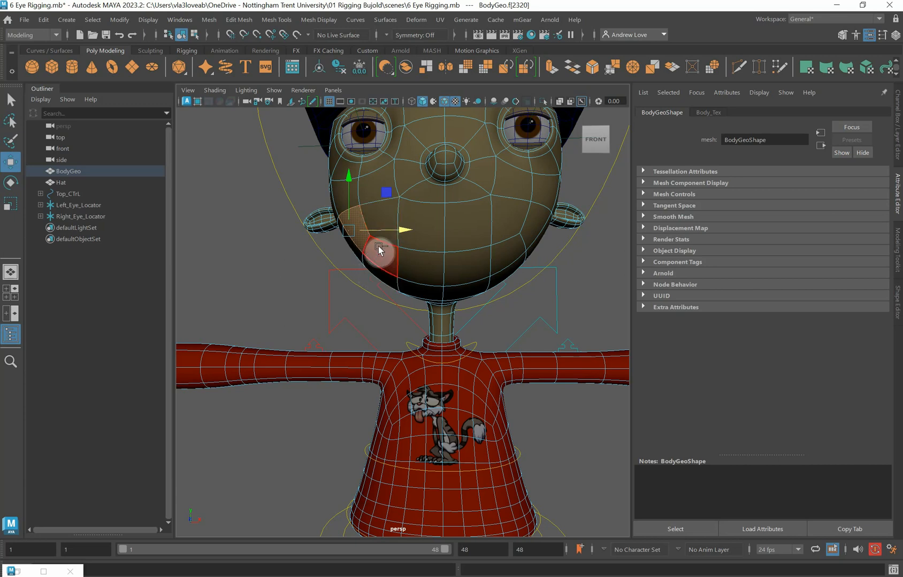
key(q)
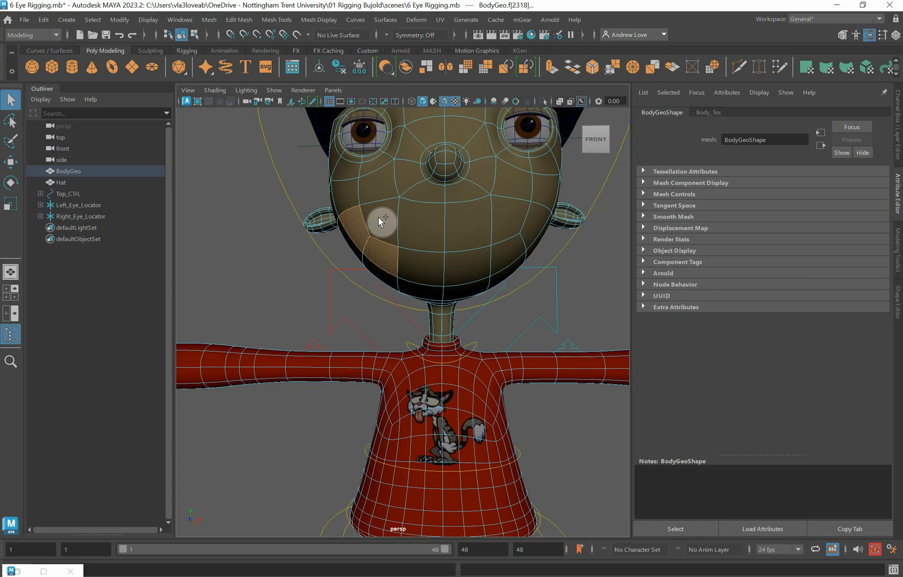
shift+click(379, 219)
shift+click(428, 225)
shift+click(470, 231)
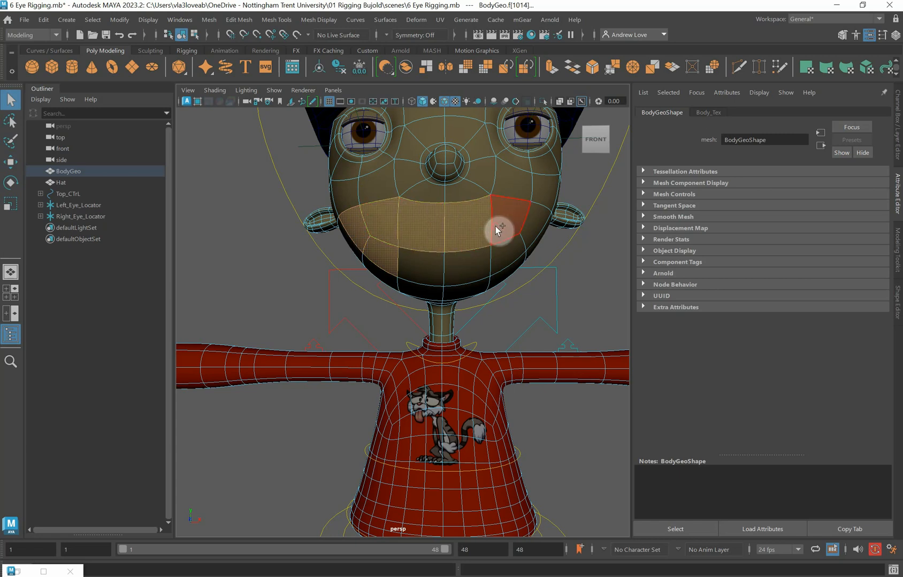
shift+click(495, 226)
shift+click(502, 253)
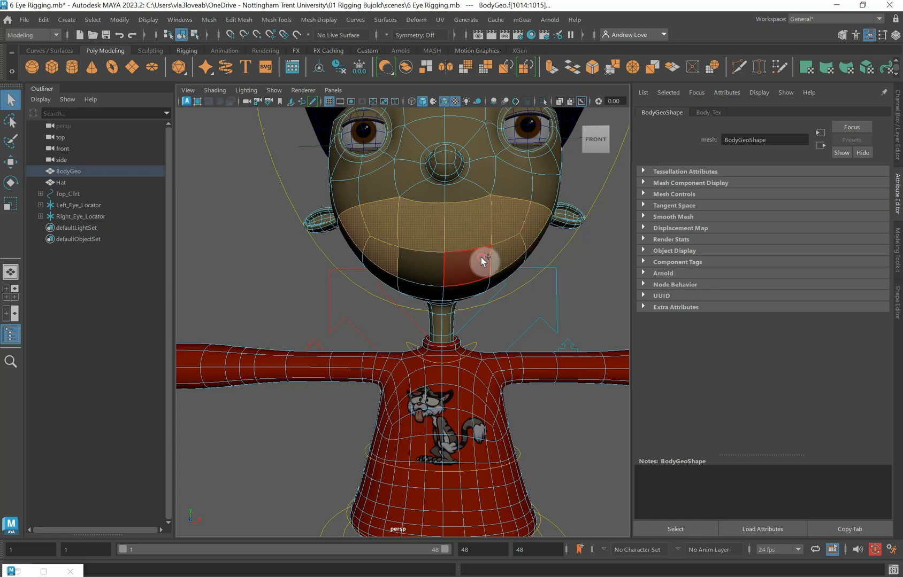
shift+click(430, 266)
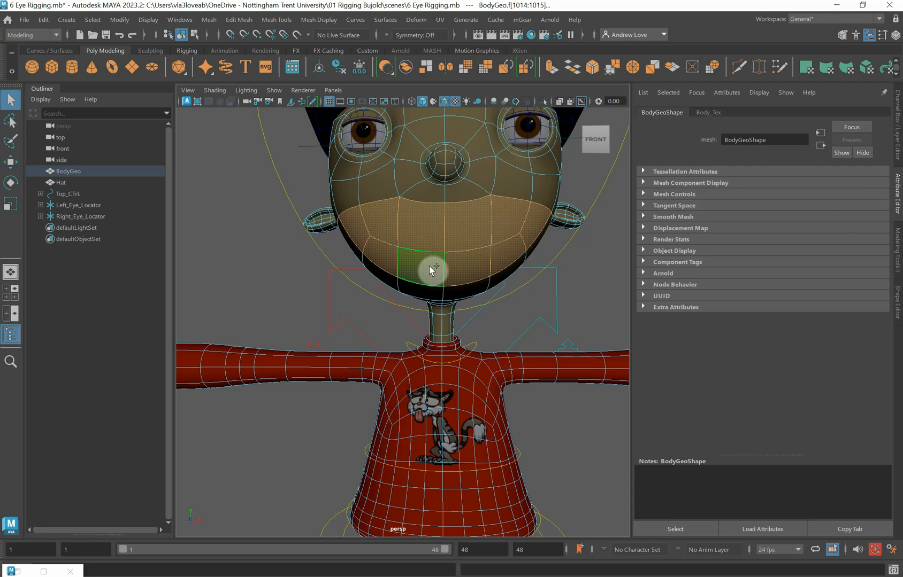
Apply a planar UV projection to the selected mouth faces, fitted to the best plane
click(440, 19)
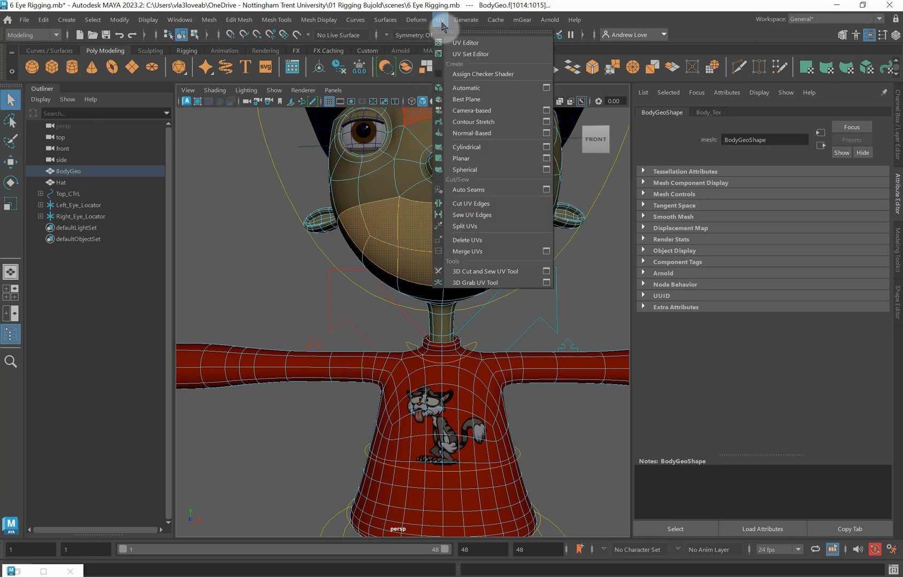
click(546, 158)
click(680, 283)
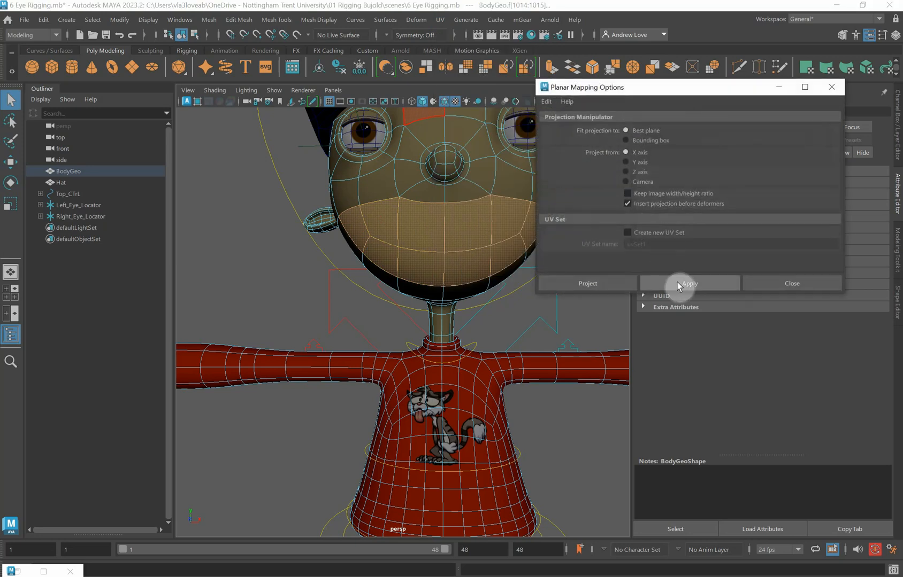
click(768, 283)
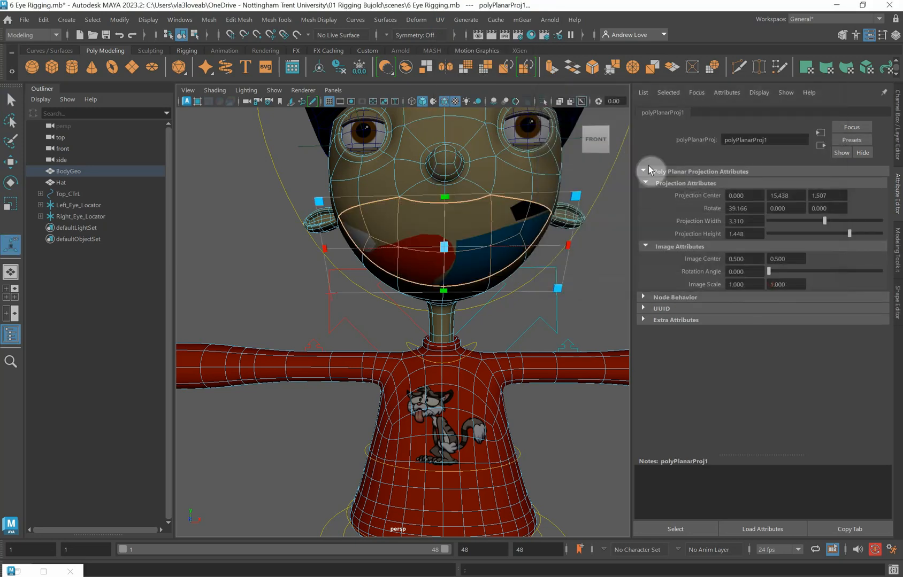
In the UV Editor, move the mouth UV shell horizontally outside the texture tile, to a centre of U -0.65
click(439, 21)
click(464, 42)
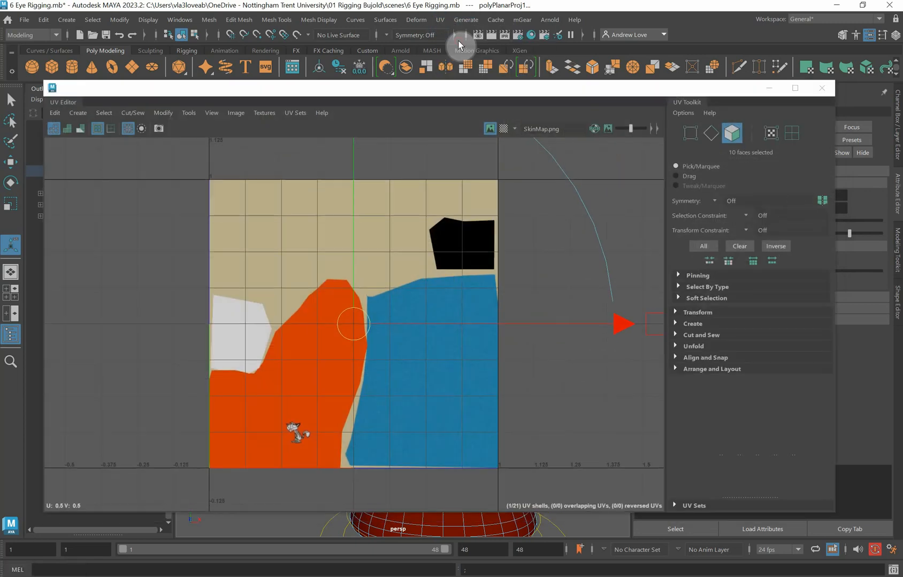
scroll(455, 279, down, 3)
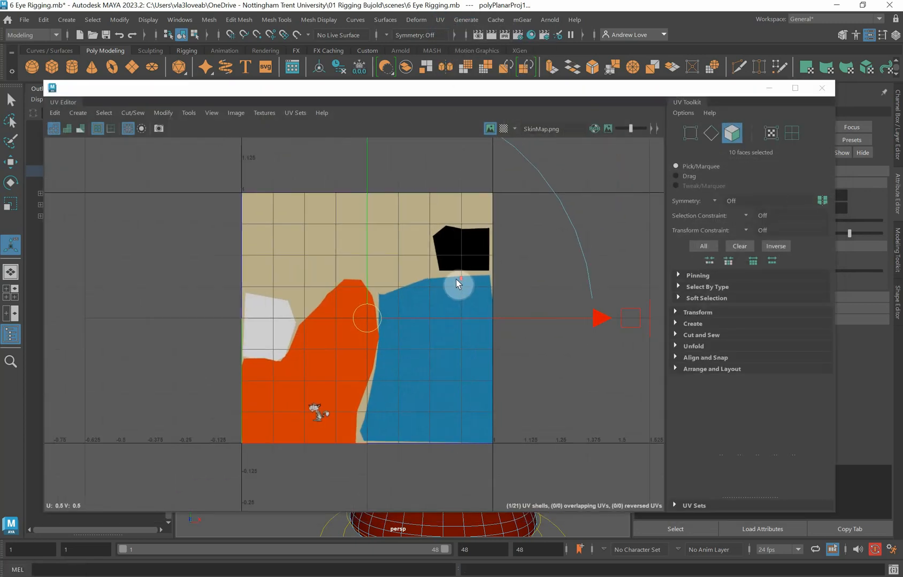
drag(573, 311, 340, 315)
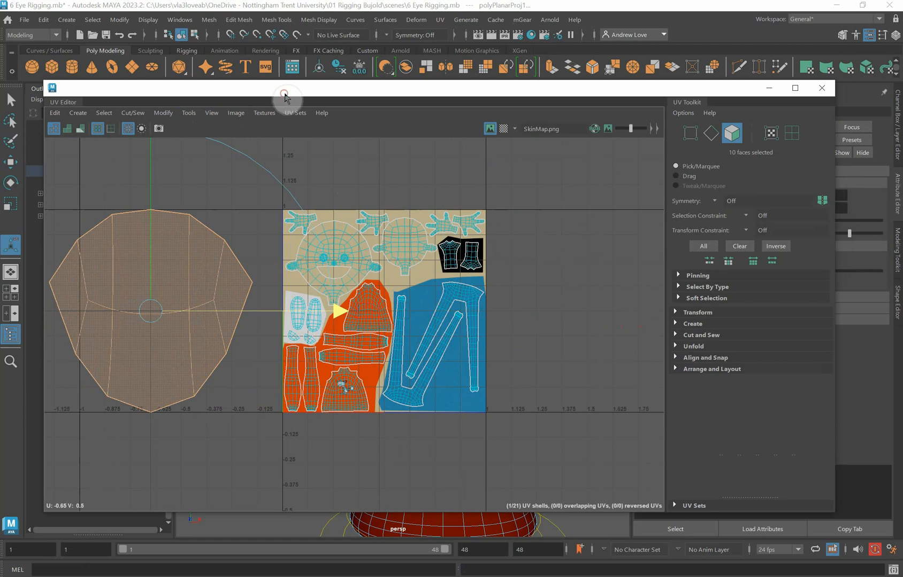
Open the UV Editor grid options and examine the size, colour and display settings beside the UV layout
drag(285, 98, 309, 65)
scroll(356, 209, up, 2)
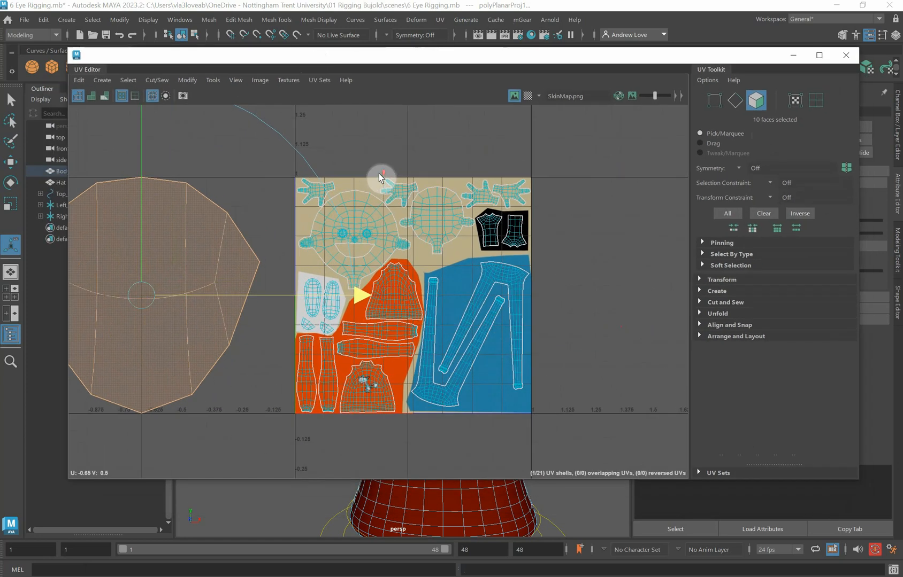
scroll(380, 182, up, 1)
scroll(387, 290, down, 2)
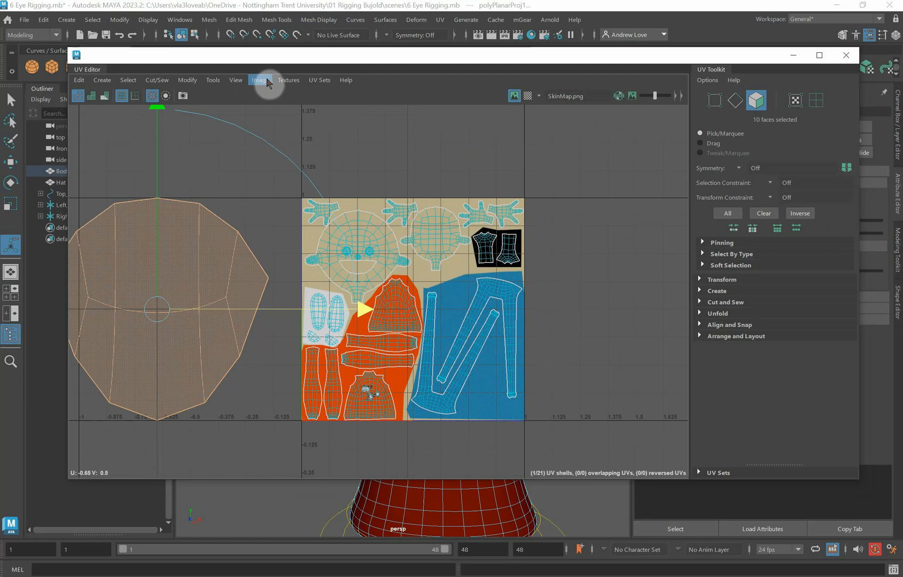
click(240, 82)
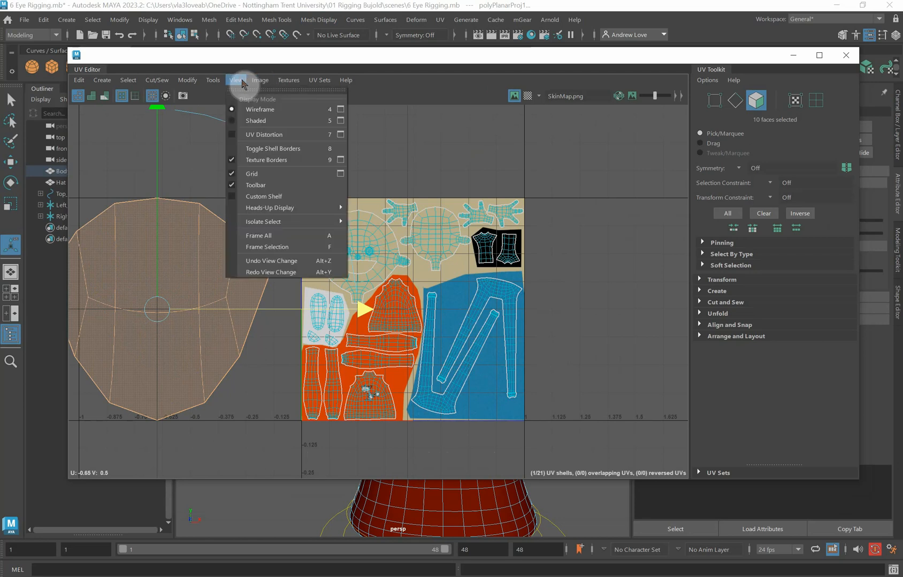
mouse_move(253, 84)
click(341, 173)
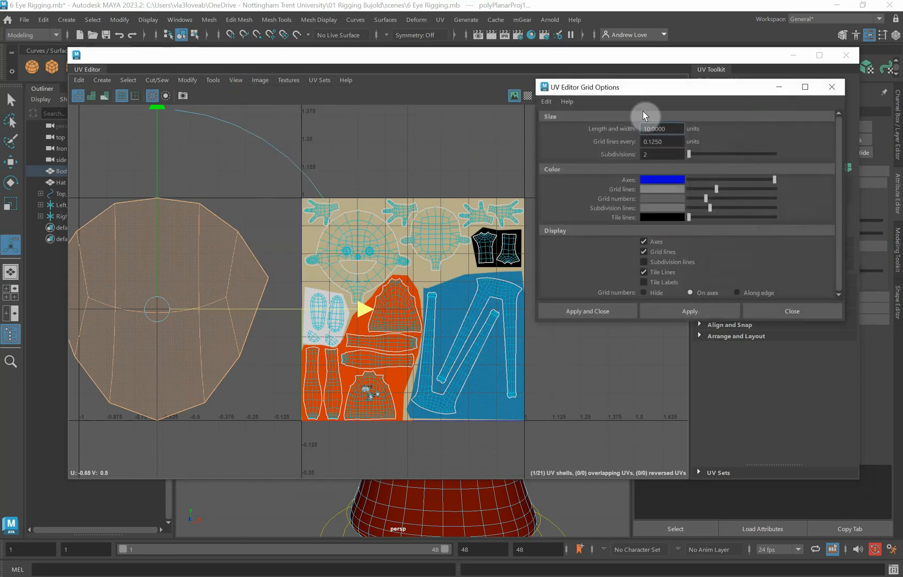
drag(662, 90, 545, 112)
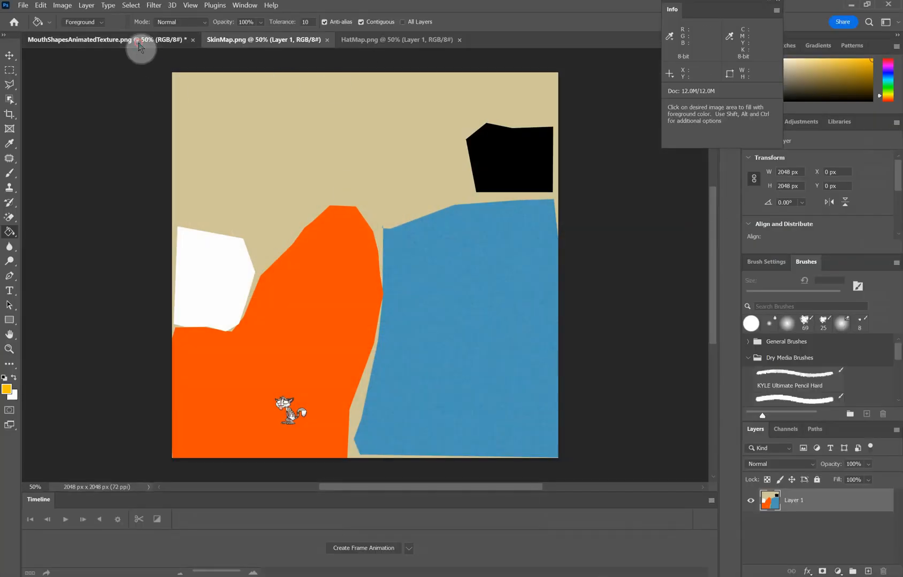
Switch to MouthShapesAnimatedTexture.png in Photoshop and add a guide layout of 8 columns and 8 rows
click(139, 47)
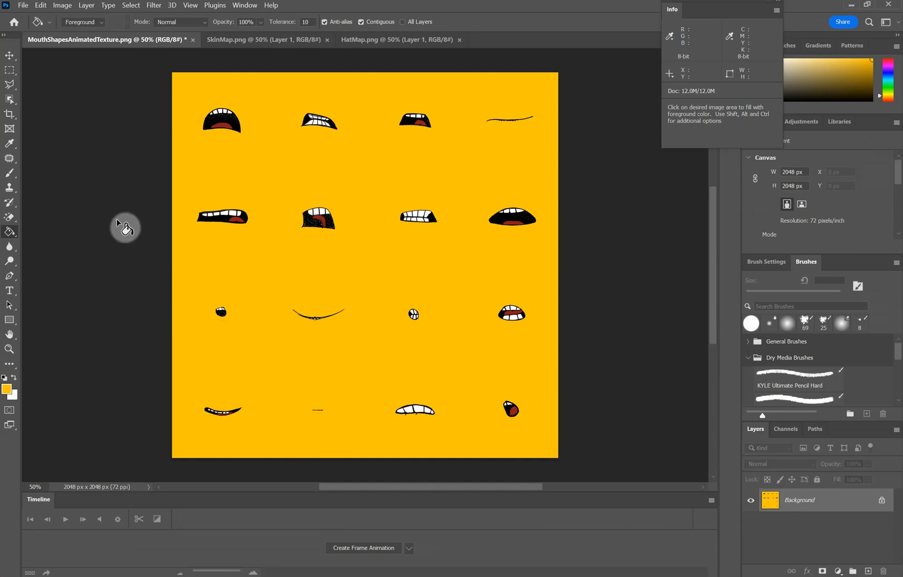
click(193, 8)
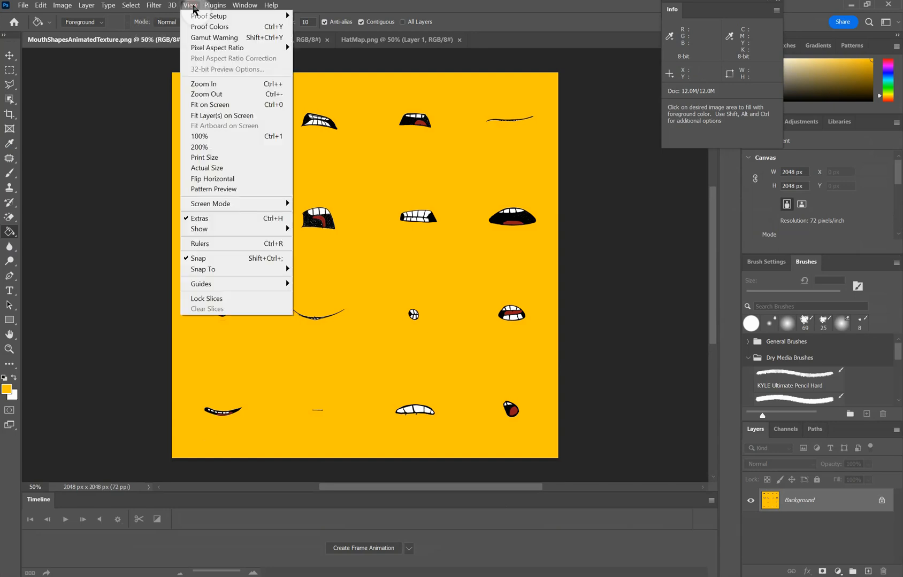
click(265, 284)
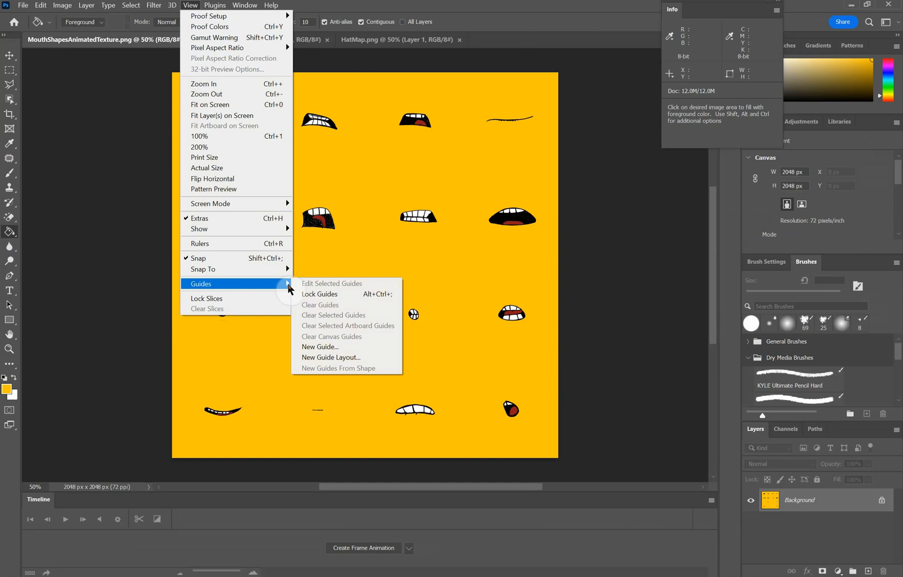
click(335, 357)
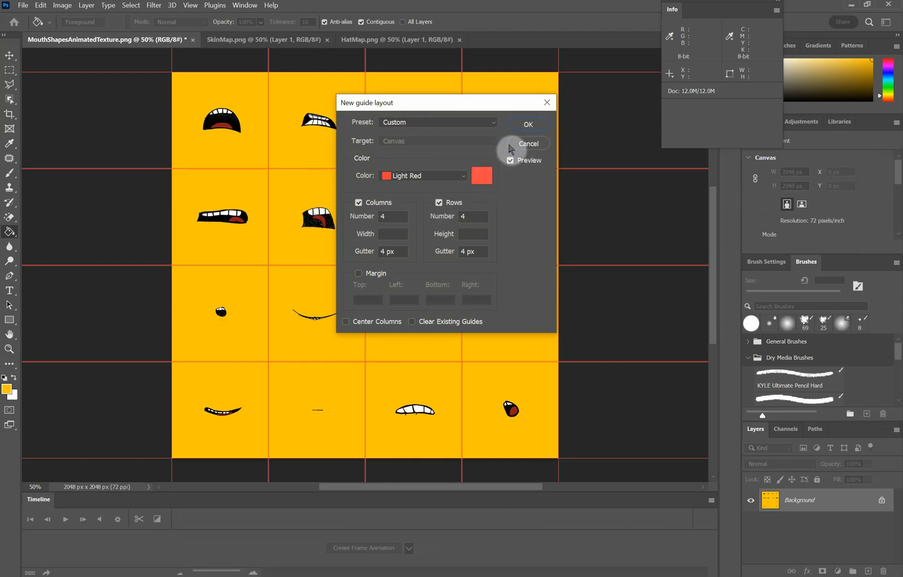
double_click(380, 216)
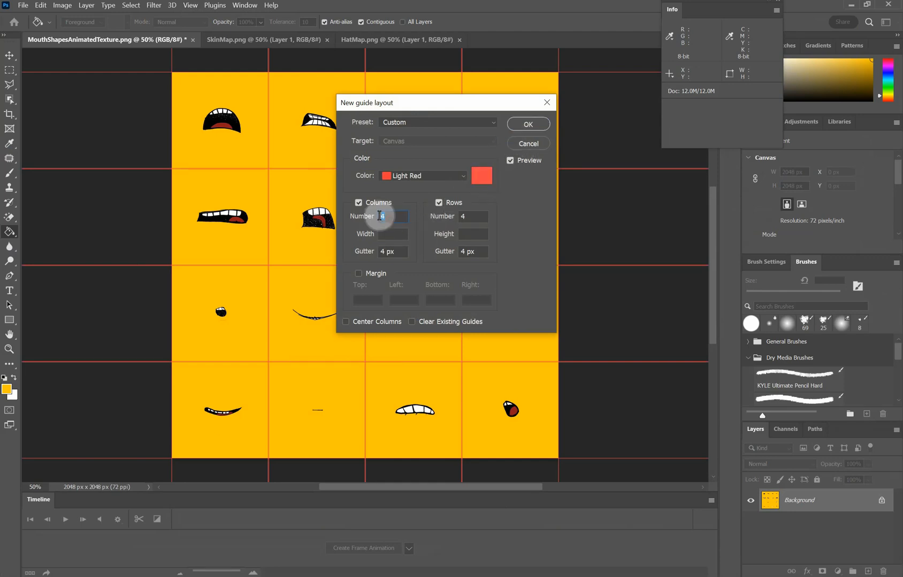
text(8)
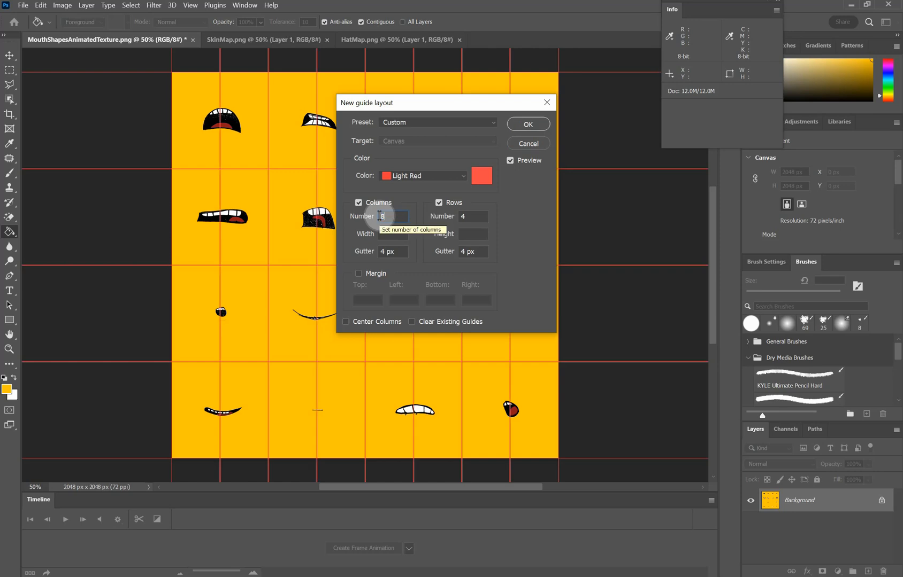
double_click(472, 218)
text(8)
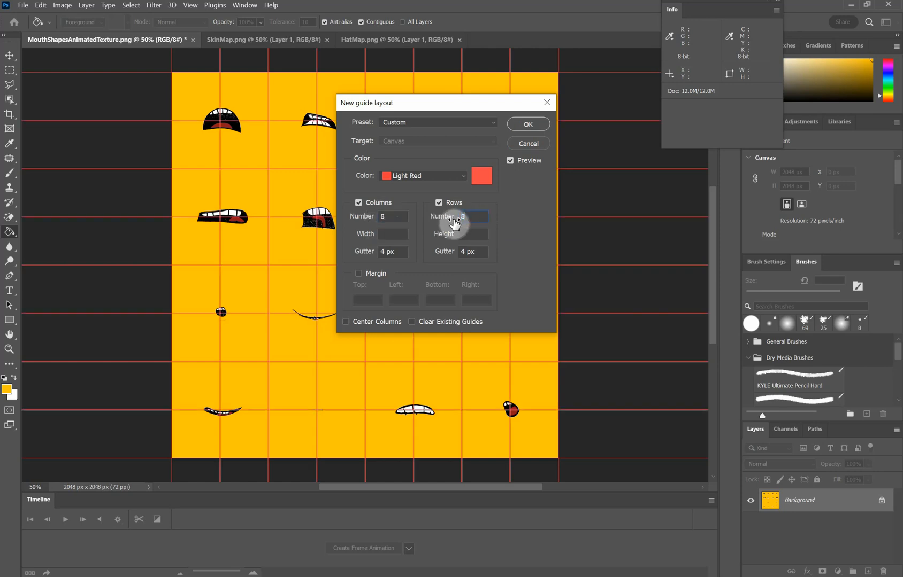
click(528, 125)
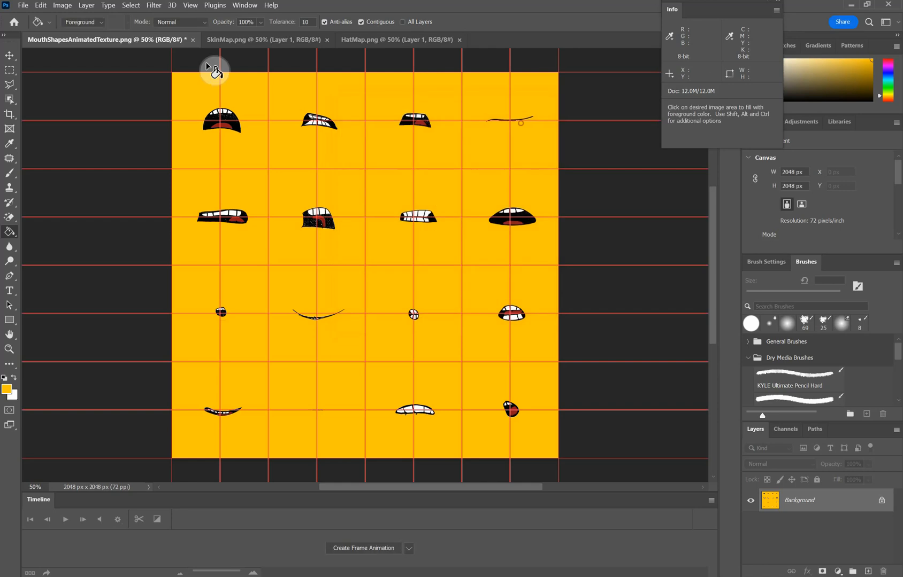
Add a second guide layout of 4 columns and 4 rows to the canvas, with the guide colour set to cyan (4af0ff)
click(190, 5)
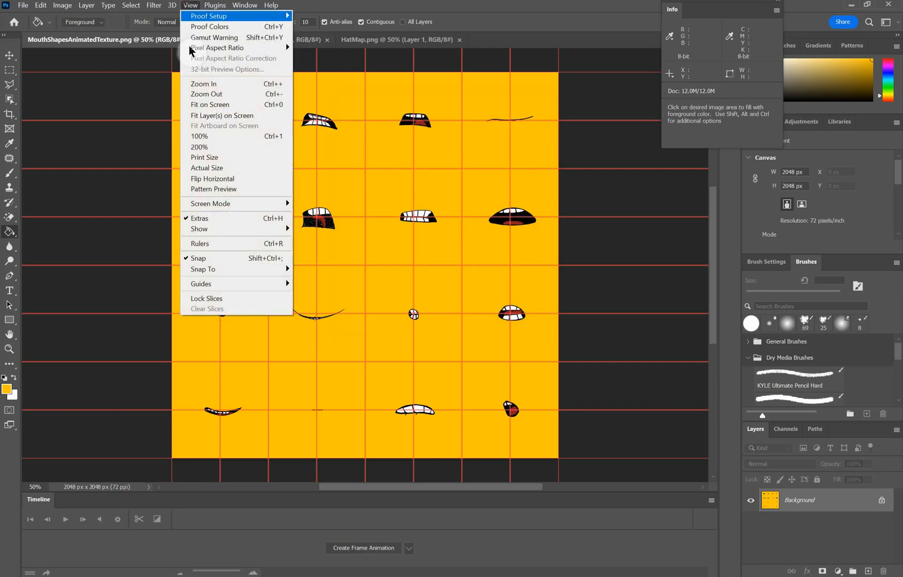
mouse_move(247, 283)
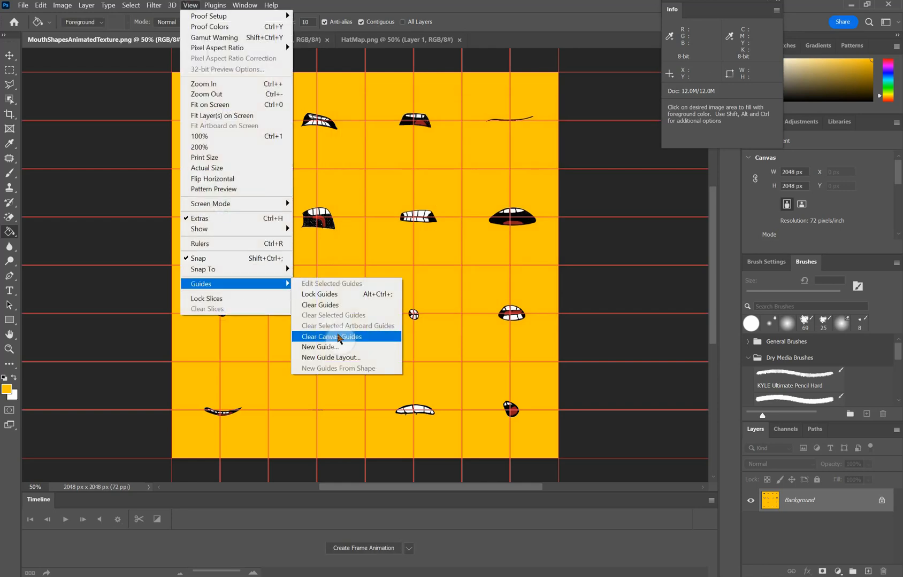
click(343, 359)
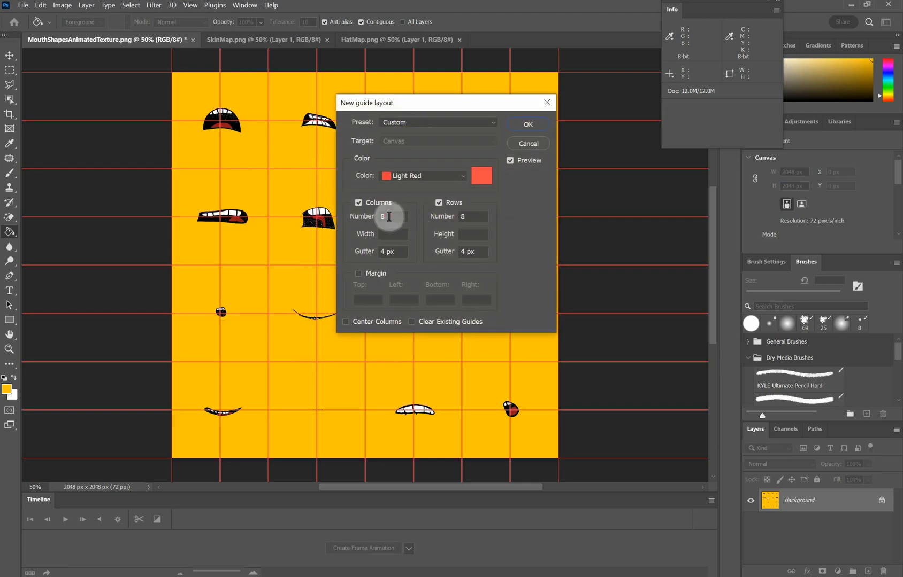
text(4)
click(472, 218)
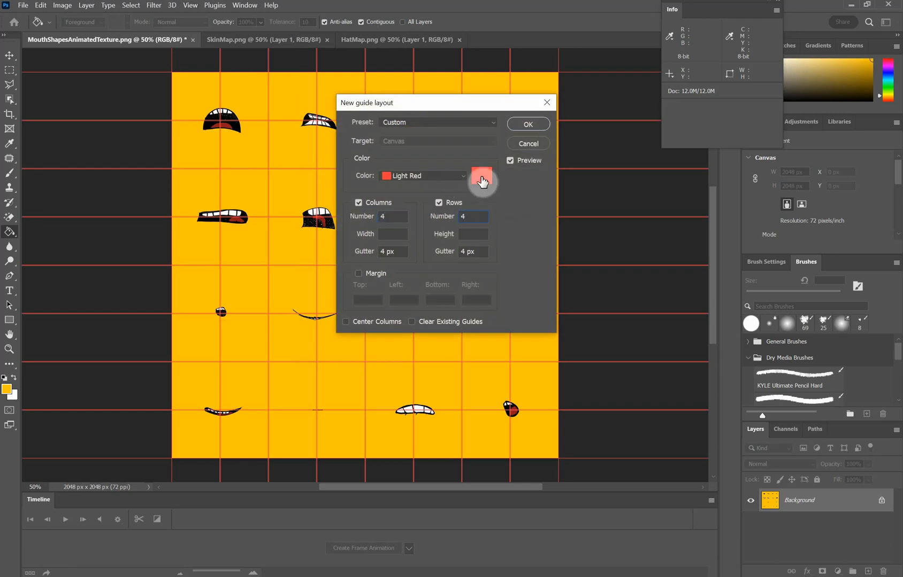
click(481, 176)
click(488, 142)
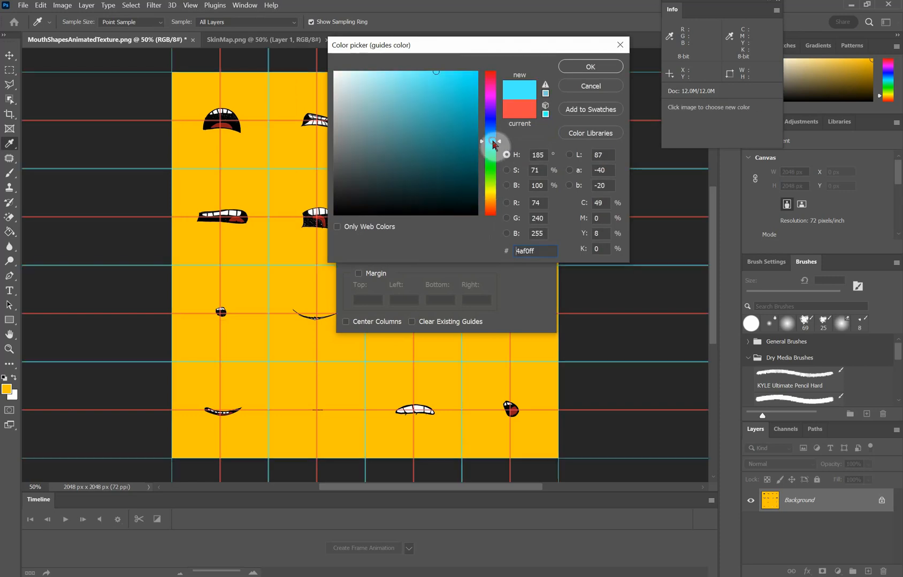
click(581, 66)
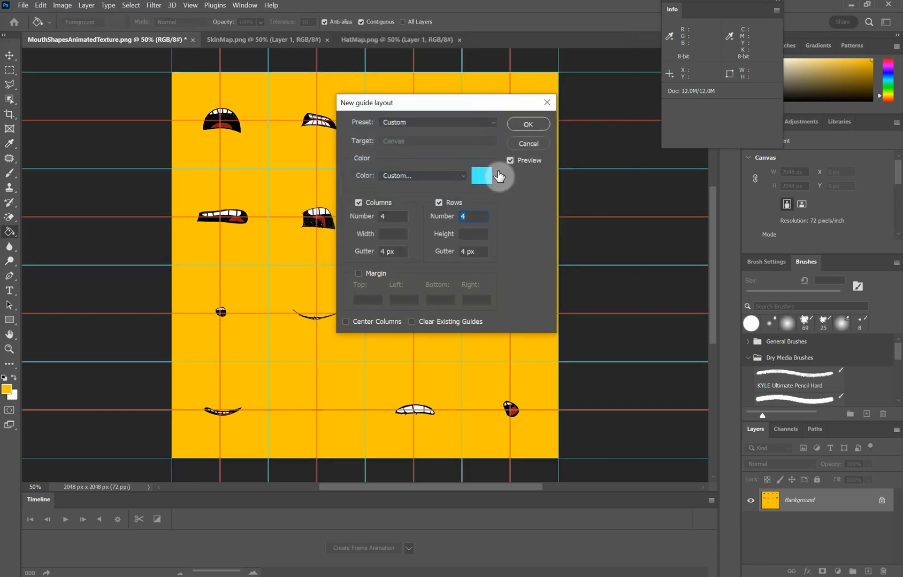
click(530, 124)
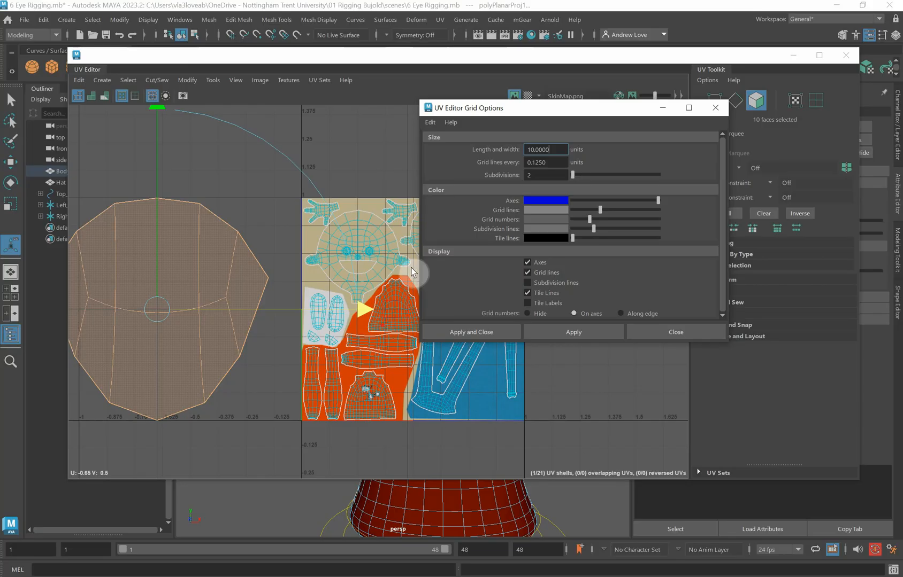
Switch to Maya, close the UV Editor grid options and scale the mouth UV shell down uniformly to roughly a quarter of its size
click(715, 108)
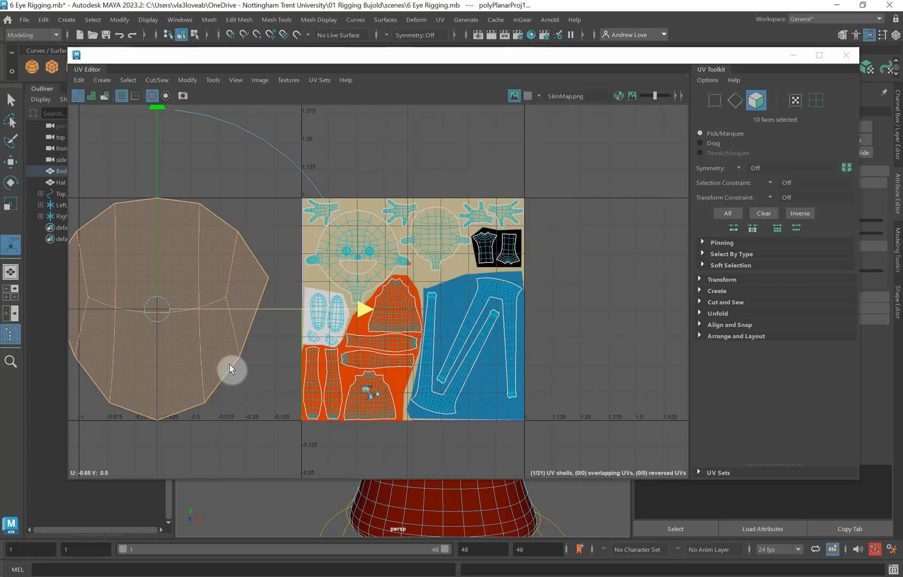
alt+middle_drag(237, 378, 334, 351)
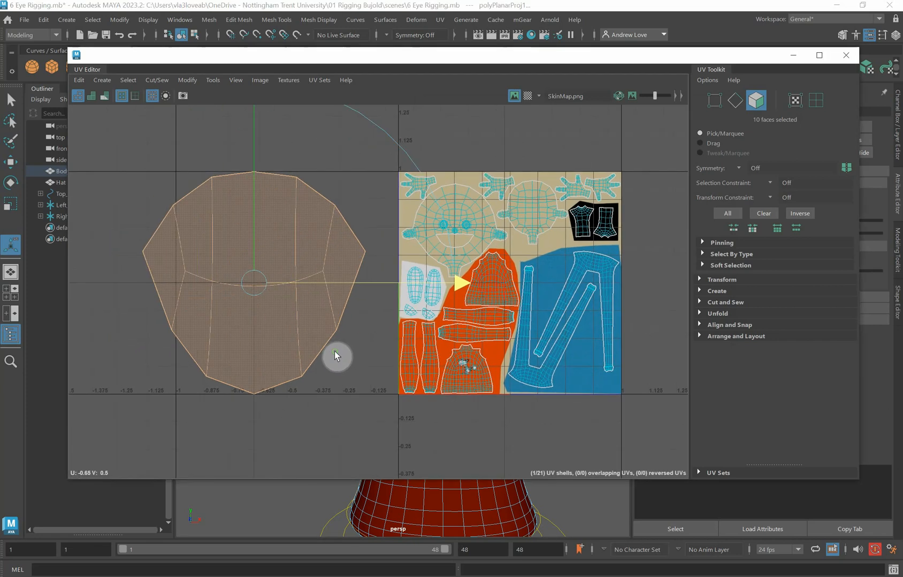
key(r)
drag(266, 281, 171, 236)
Unfold the scaled-down mouth UV shell with the Unfold Tool
click(764, 315)
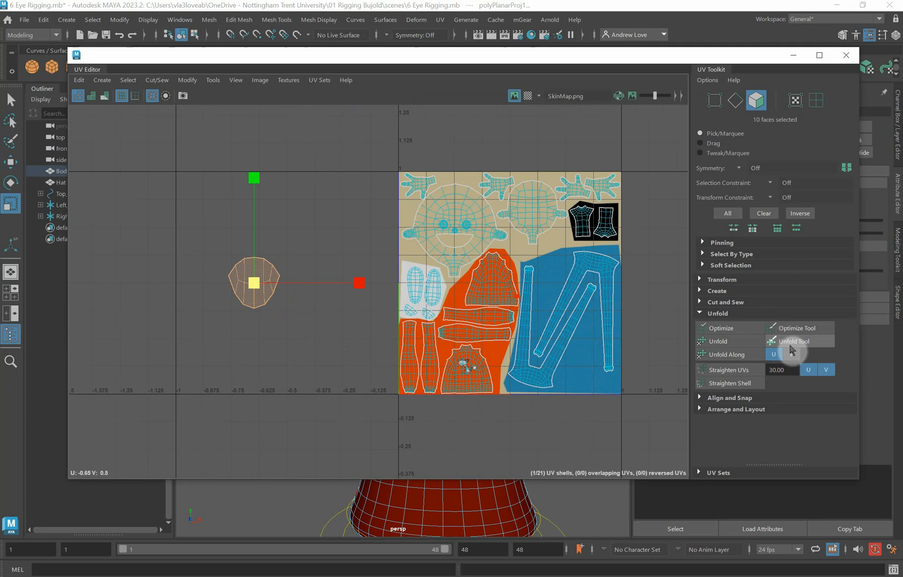
click(792, 350)
mouse_move(268, 278)
mouse_down()
mouse_move(259, 286)
mouse_move(273, 285)
mouse_up()
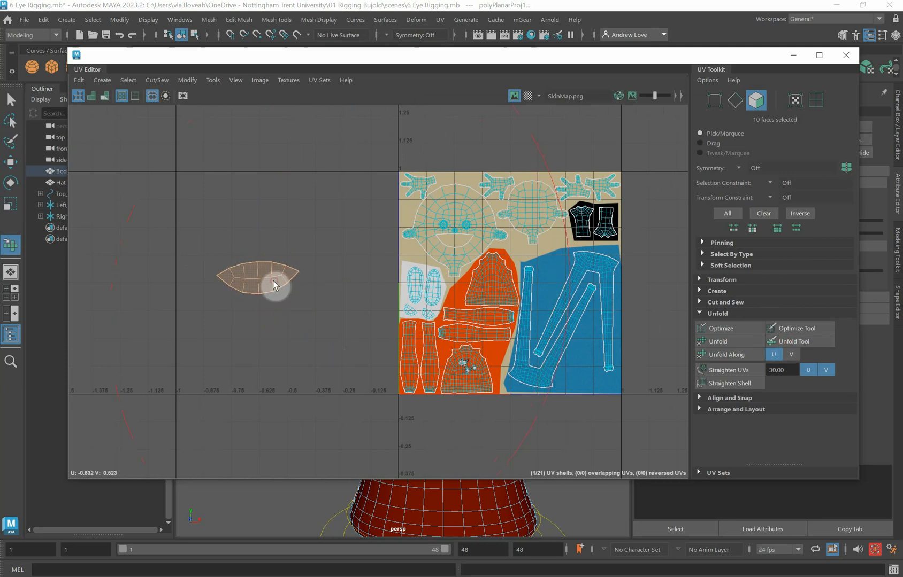
Move the unfolded mouth shell beside the texture tile's lower-left corner, to about U -0.227, V 0.155
key(w)
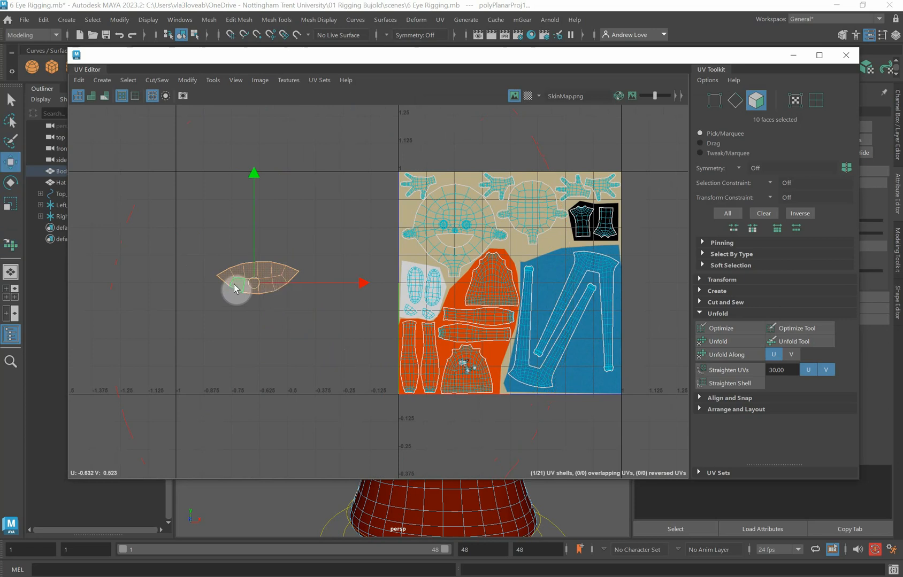
drag(256, 282, 292, 317)
drag(335, 367, 347, 369)
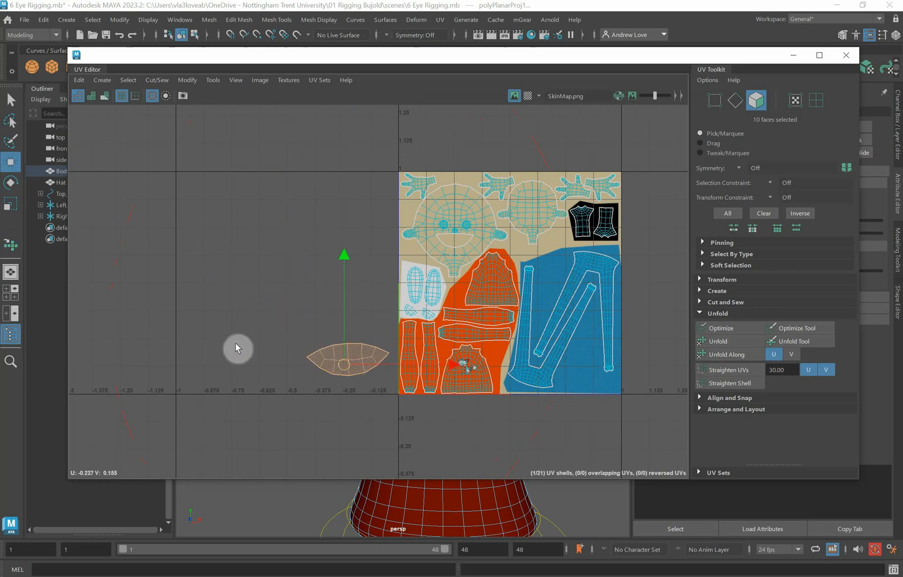
Select the mouth in UV shell mode and move it into the texture tile's lower-left area, to about U 0.123, V 0.126
scroll(236, 343, up, 4)
alt+middle_drag(297, 312, 21, 162)
scroll(168, 219, up, 3)
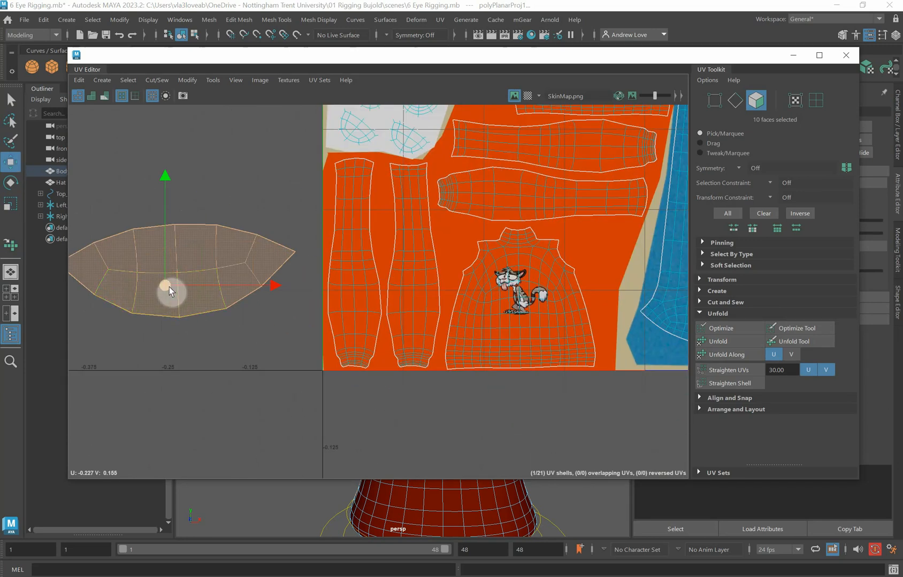
click(252, 173)
click(773, 137)
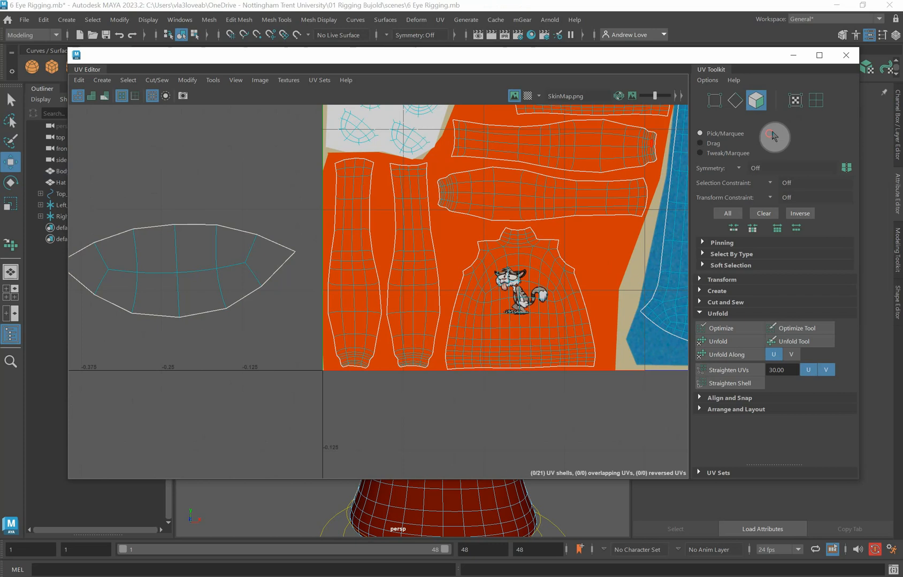
click(816, 100)
click(207, 272)
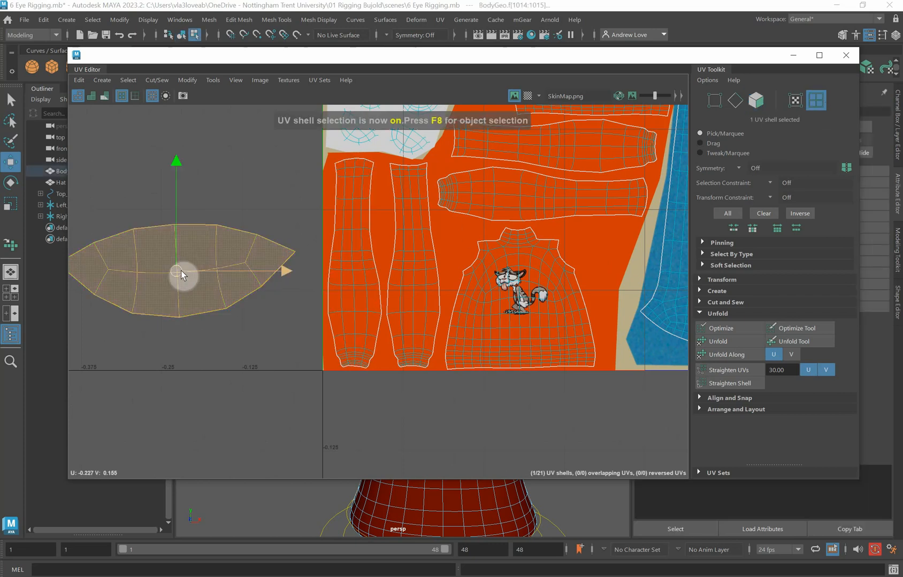
drag(198, 270, 405, 288)
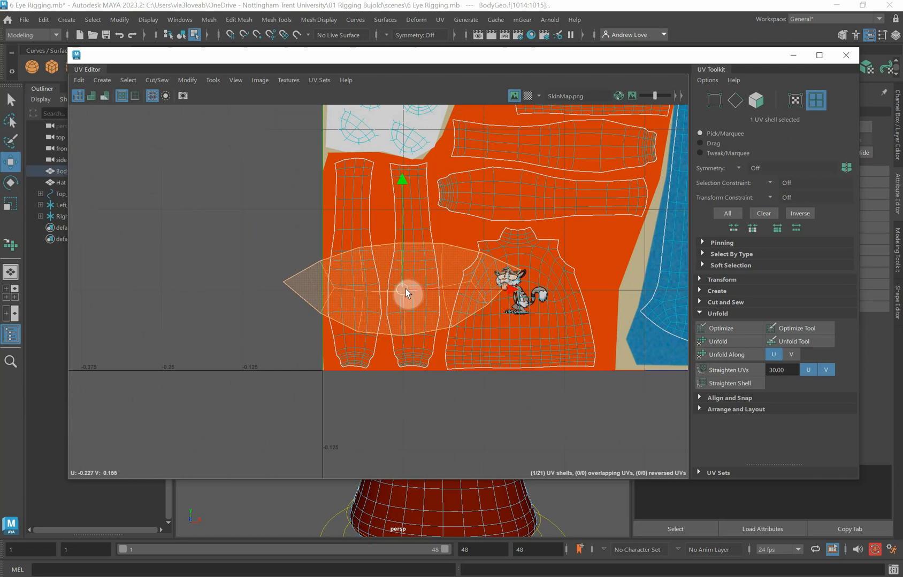
Rotate the mouth shell slightly to level it and scale it down to fit inside the tile's lower-left quarter-width cell
scroll(246, 302, up, 3)
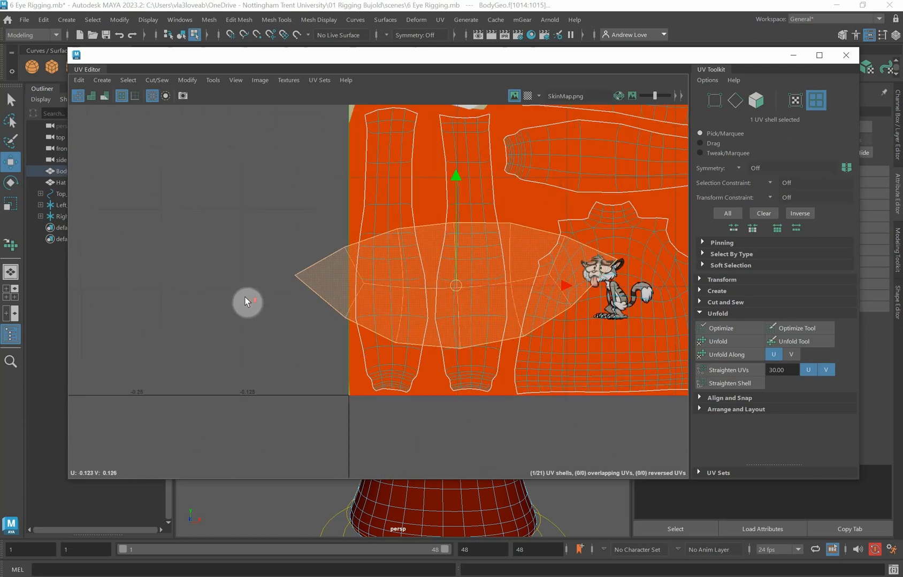
middle_drag(242, 290, 127, 290)
scroll(129, 293, up, 1)
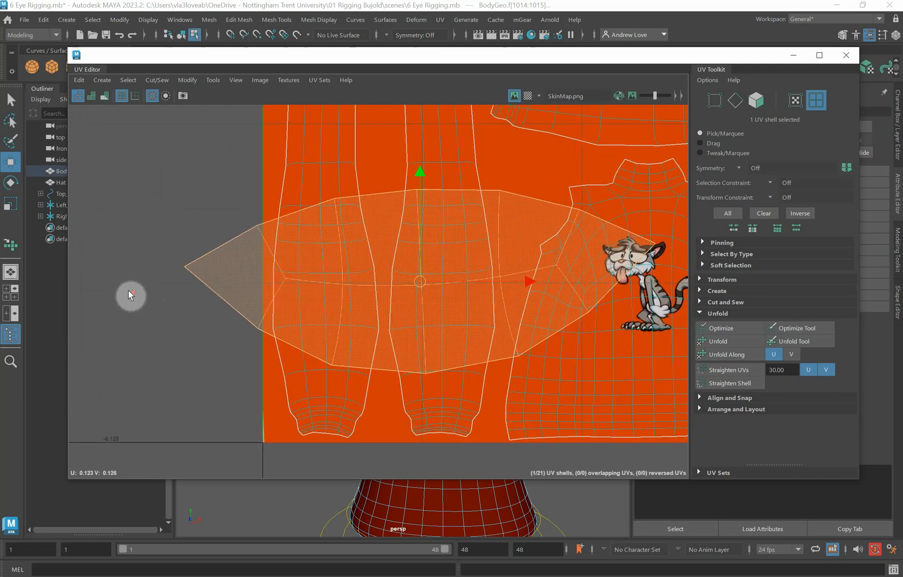
key(e)
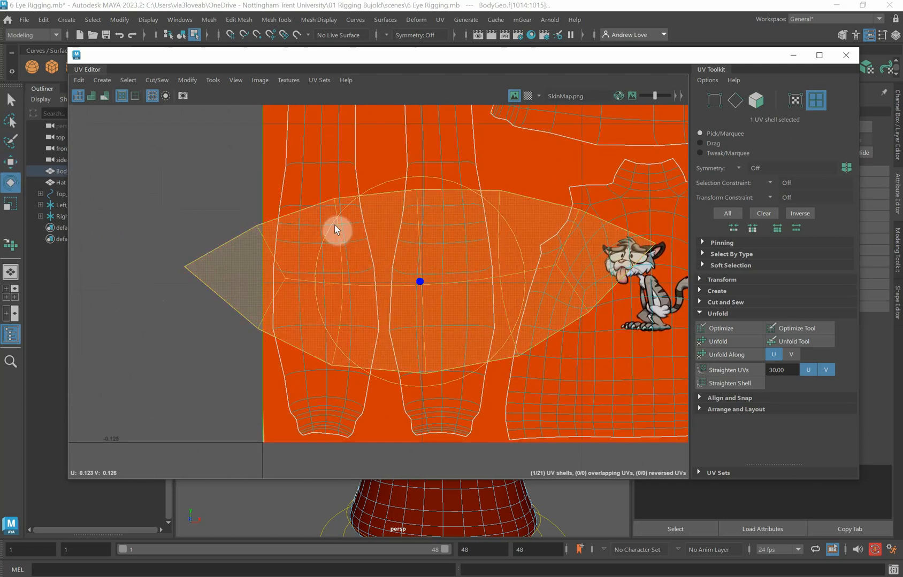
mouse_move(332, 226)
mouse_down()
mouse_move(333, 217)
mouse_move(334, 224)
mouse_up()
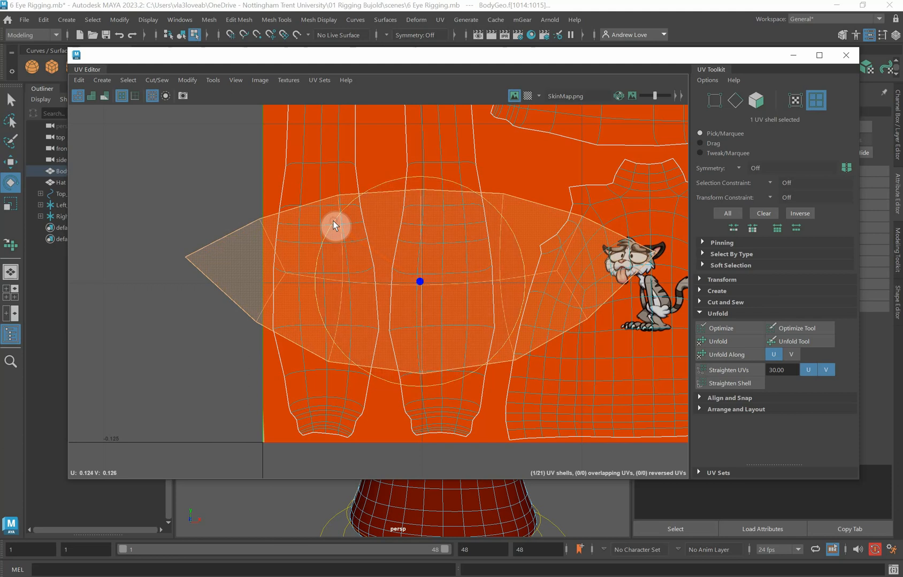
key(r)
drag(417, 283, 379, 262)
Fine-tune the mouth shell's position to U 0.125, V 0.124, then close the UV Editor and clear the selection
key(w)
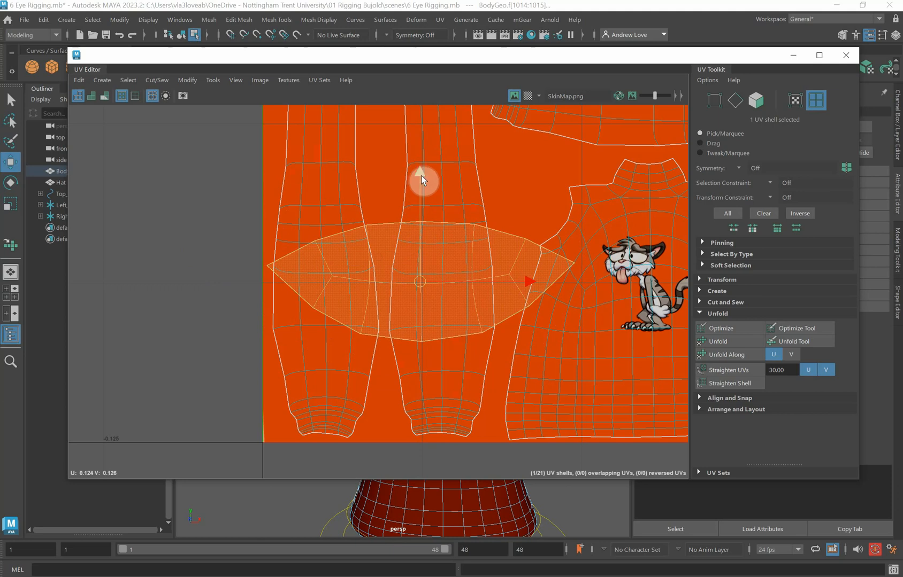
drag(420, 175, 420, 179)
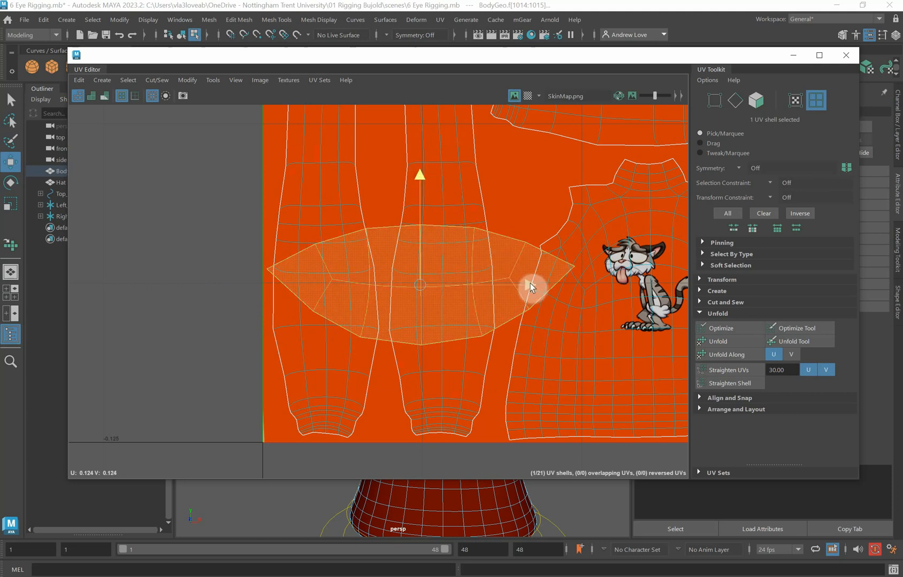
drag(529, 287, 531, 286)
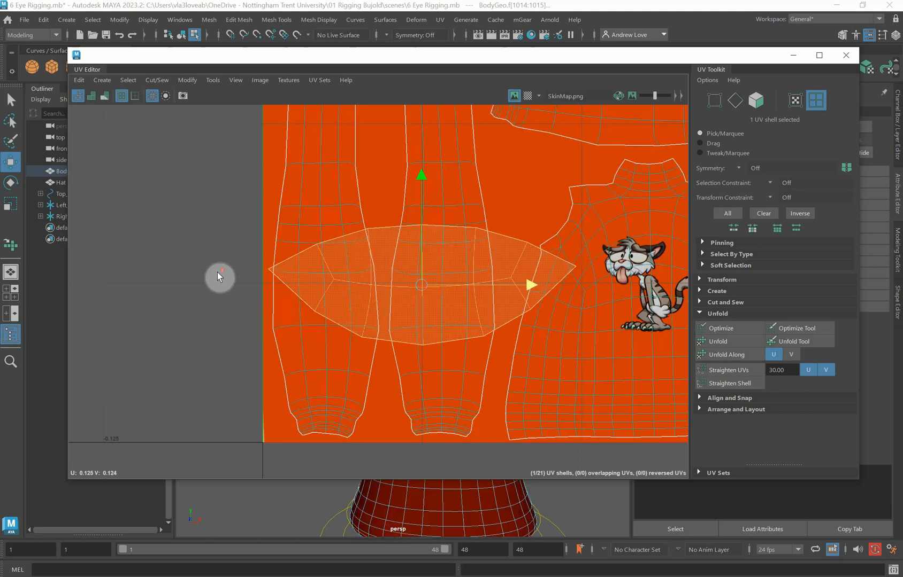
scroll(212, 280, down, 8)
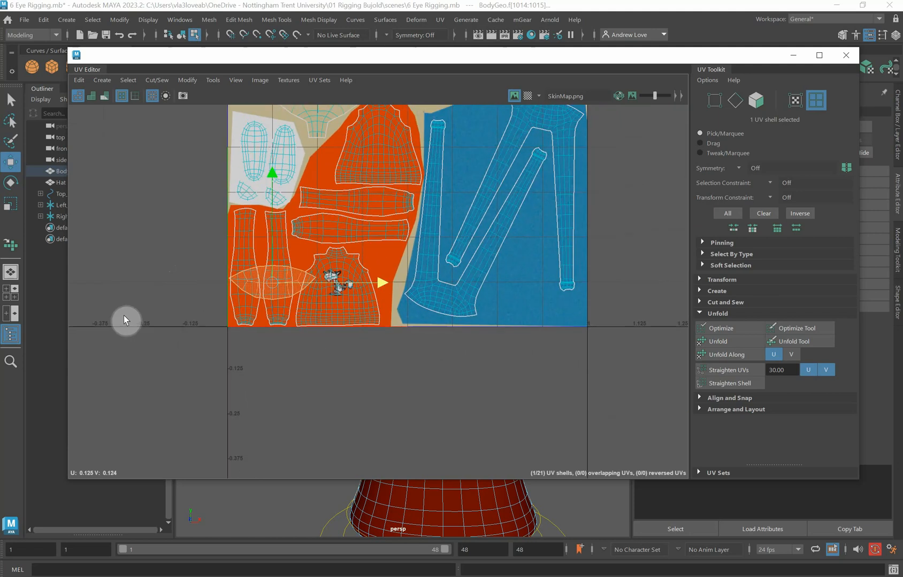
click(846, 55)
click(267, 263)
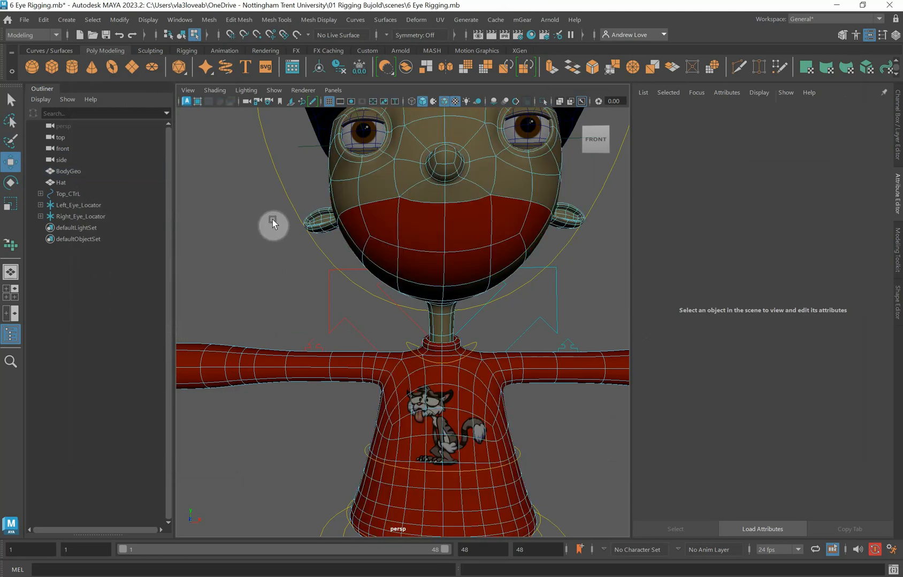
Select the mouth shell on the character's face and assign it a new Arnold aiStandardSurface material
click(360, 224)
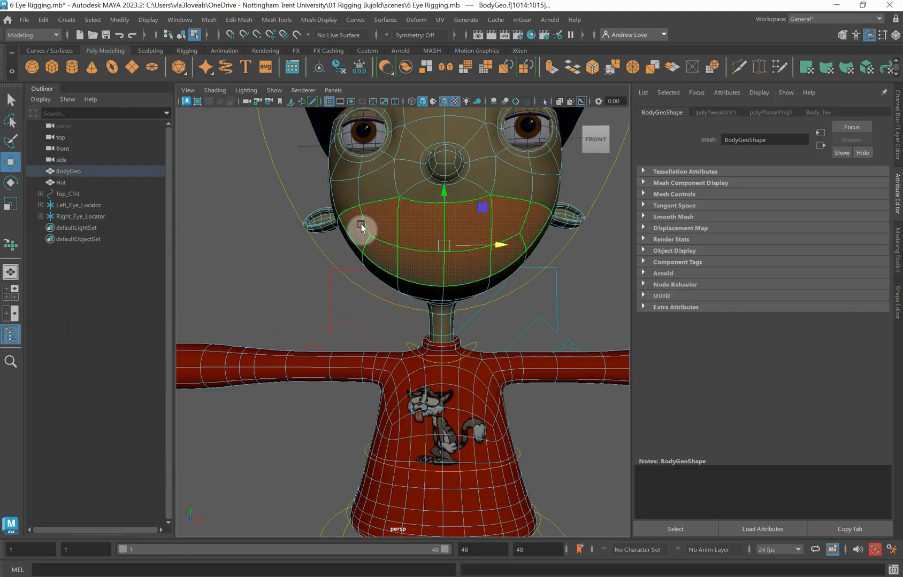
right_click(372, 227)
right_drag(373, 227, 389, 509)
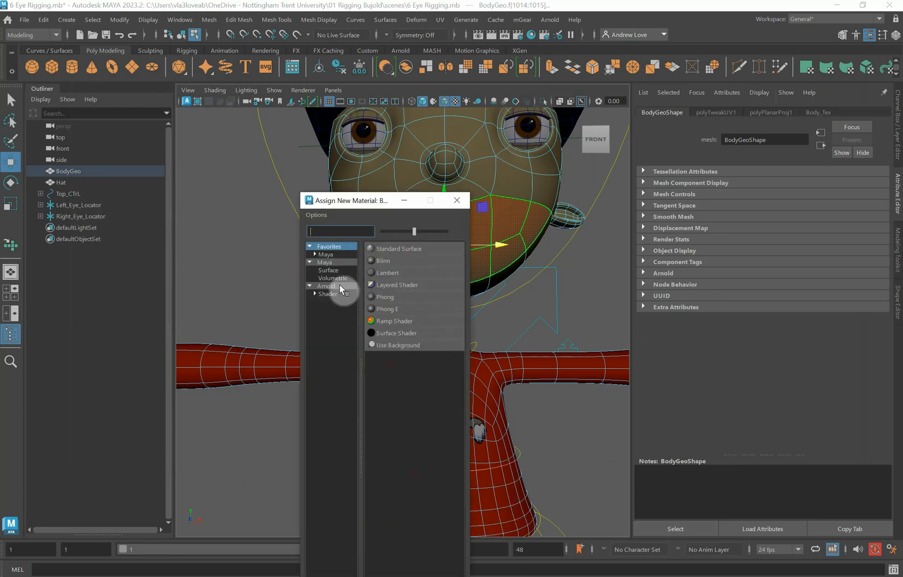
click(333, 298)
click(416, 421)
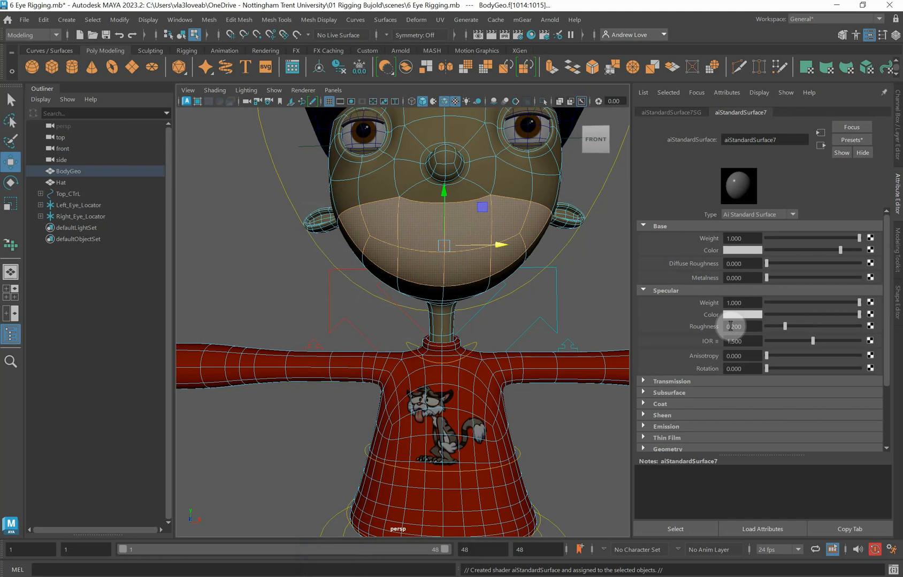
Set the mouth material's specular roughness to 0.9
drag(732, 327, 756, 325)
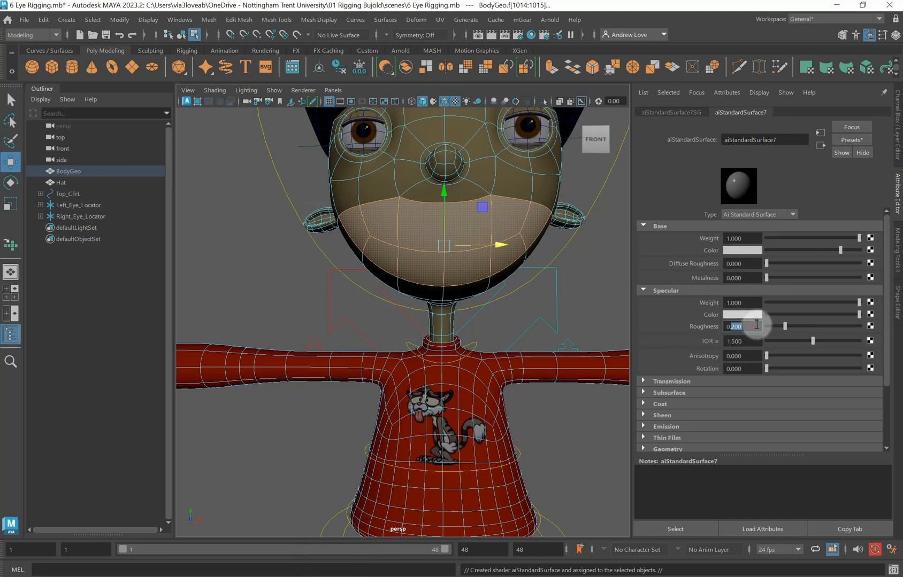
text(9)
key(Return)
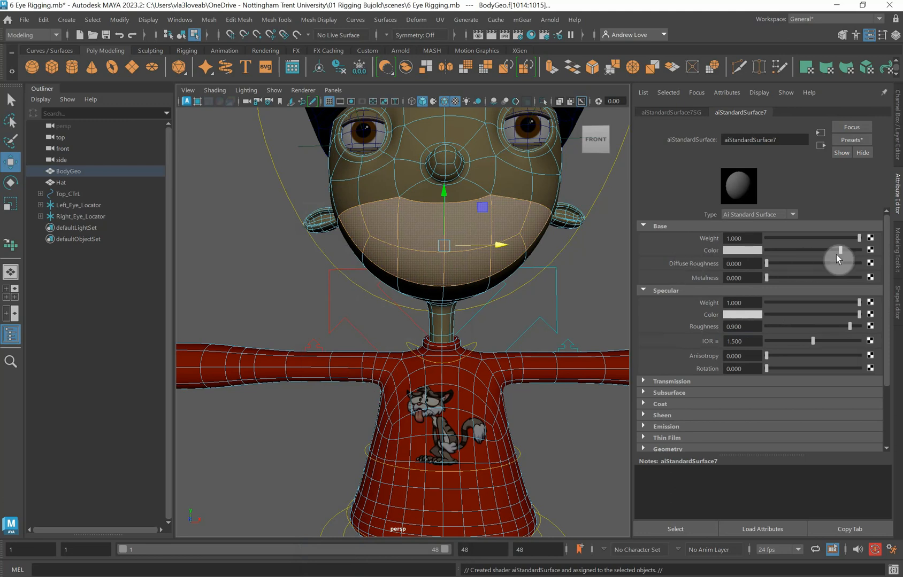
Connect a File texture node to the base colour of the mouth material
click(871, 250)
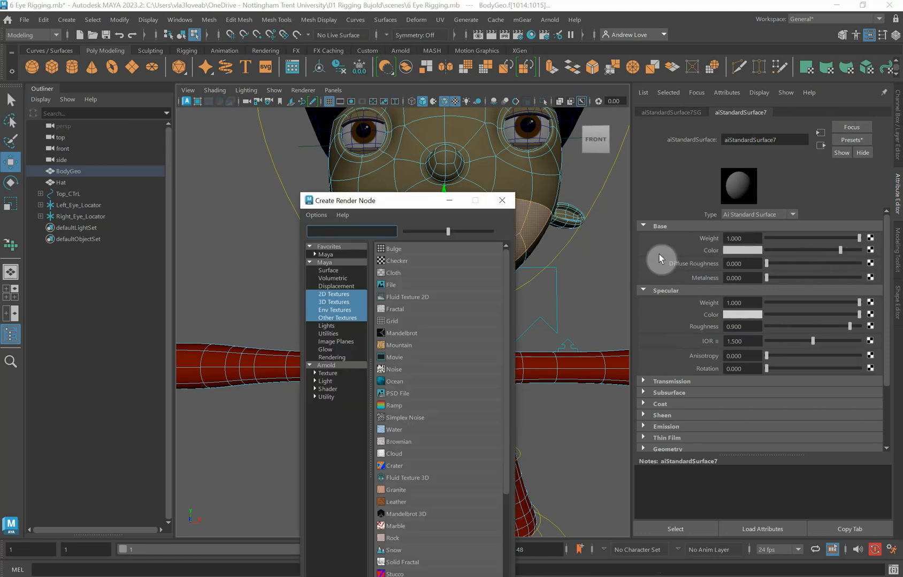
drag(440, 210, 441, 131)
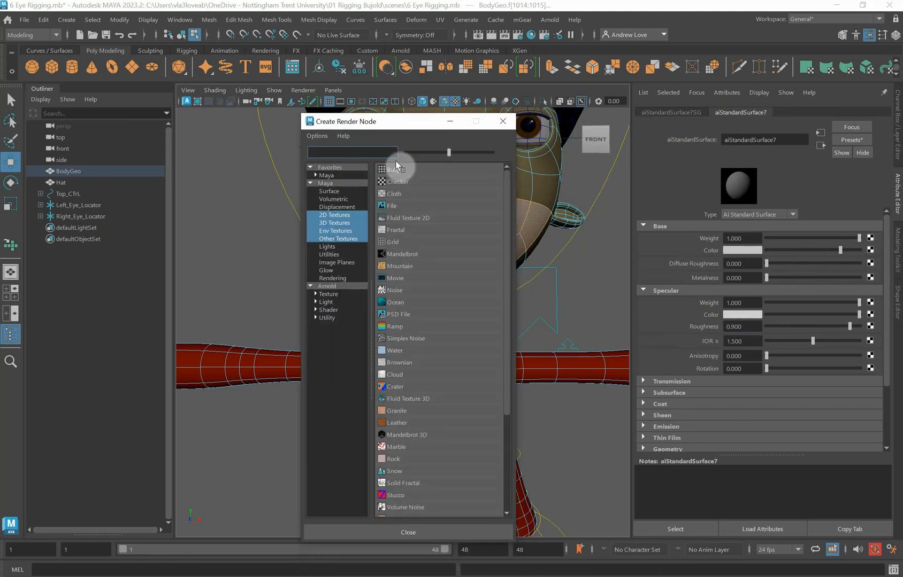
click(390, 208)
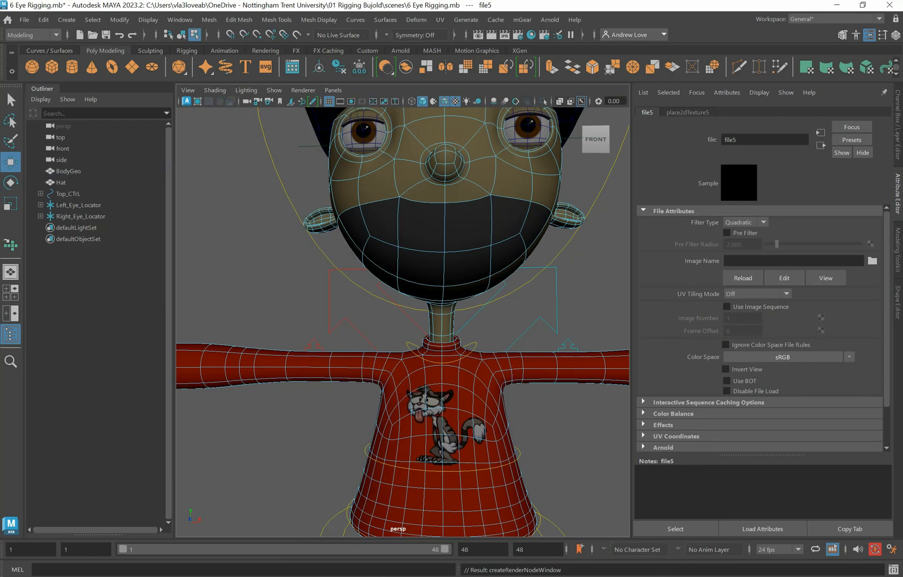
Switch to Photoshop and sample the beige skin colour d3c69a from SkinMap.png as the foreground colour
key(alt+Tab)
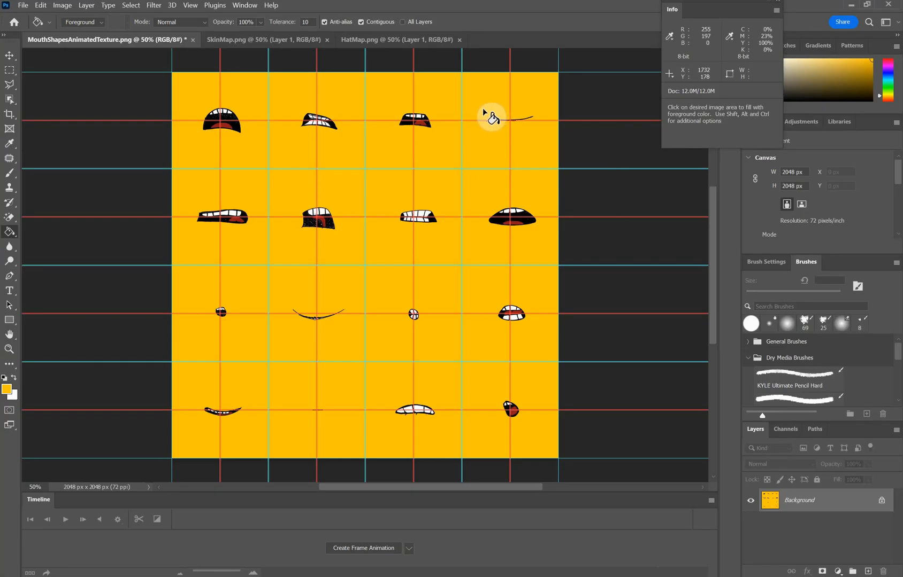
click(264, 40)
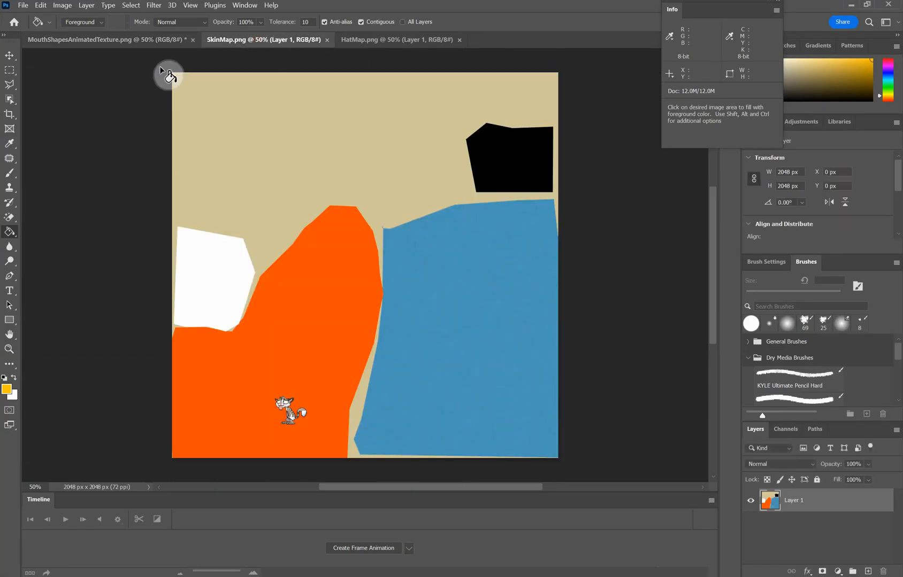
click(6, 392)
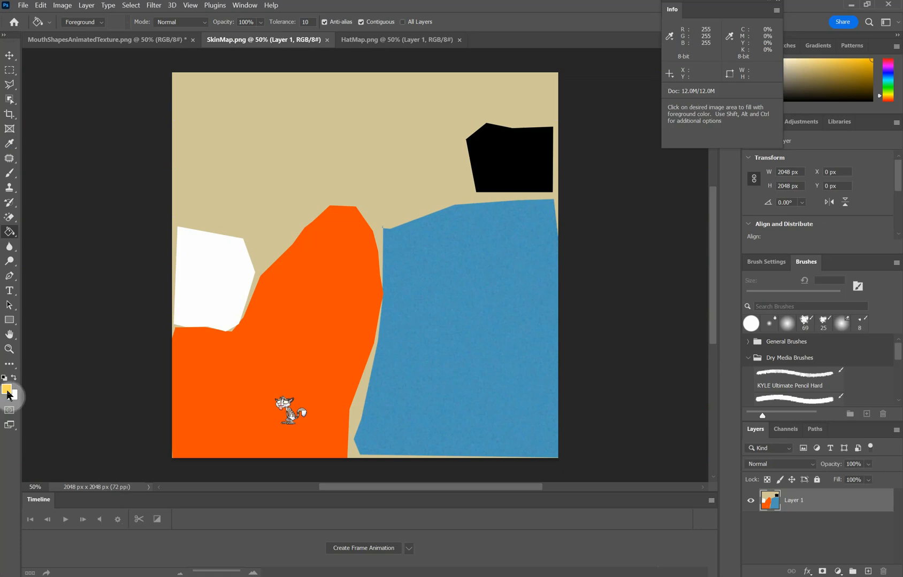
click(8, 391)
click(272, 157)
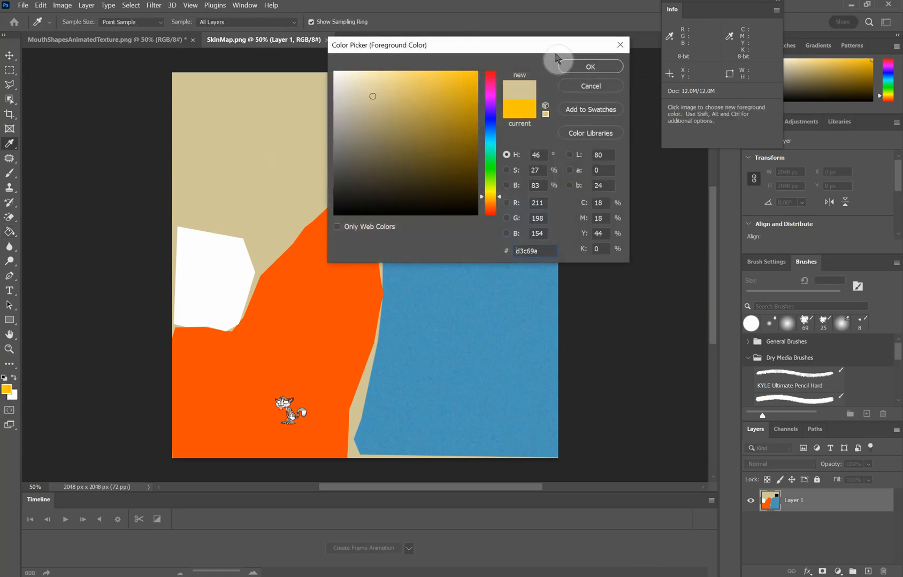
click(591, 67)
Fill the yellow background of MouthShapesAnimatedTexture.png with the sampled skin colour using the Paint Bucket
key(g)
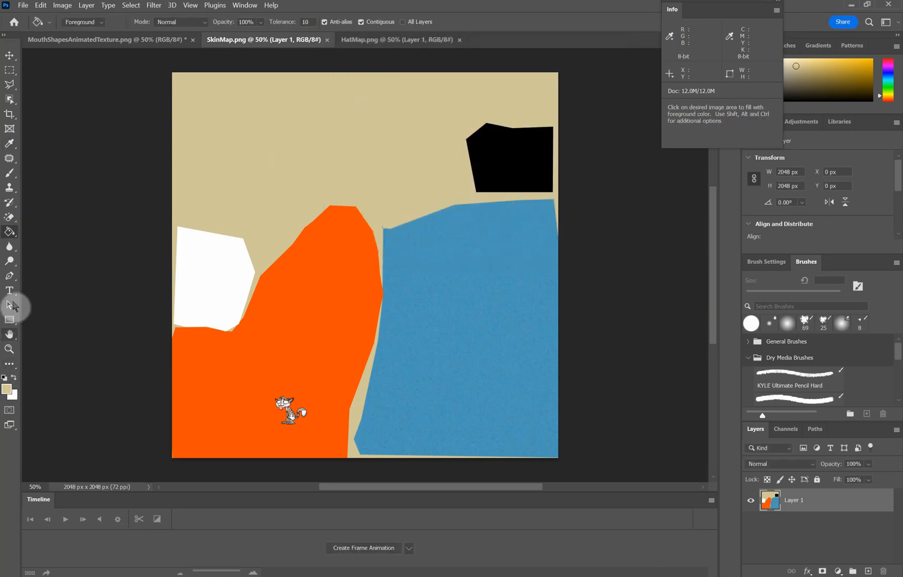
click(132, 41)
click(183, 93)
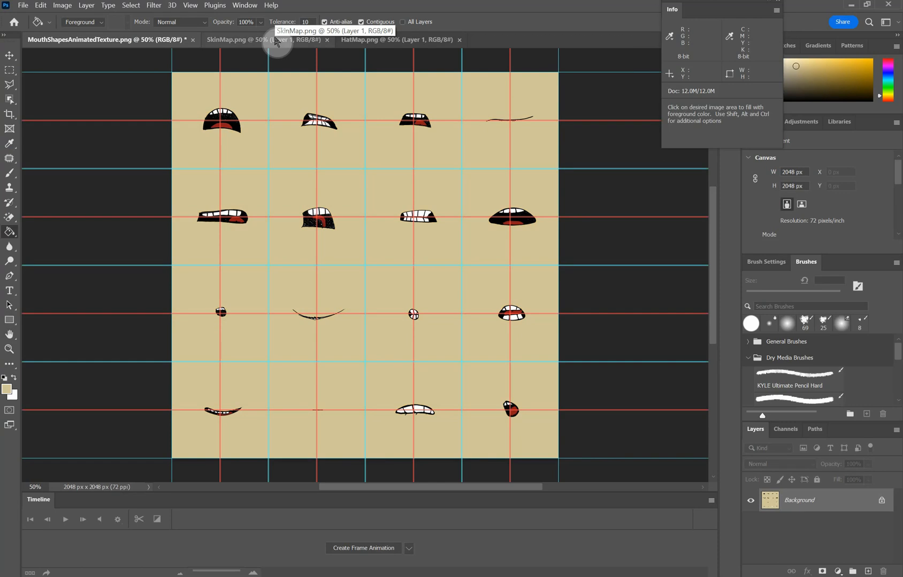
Return to Maya, load MouthShapesAnimatedTexture.png into the mouth material's file node and clear the selection
click(850, 8)
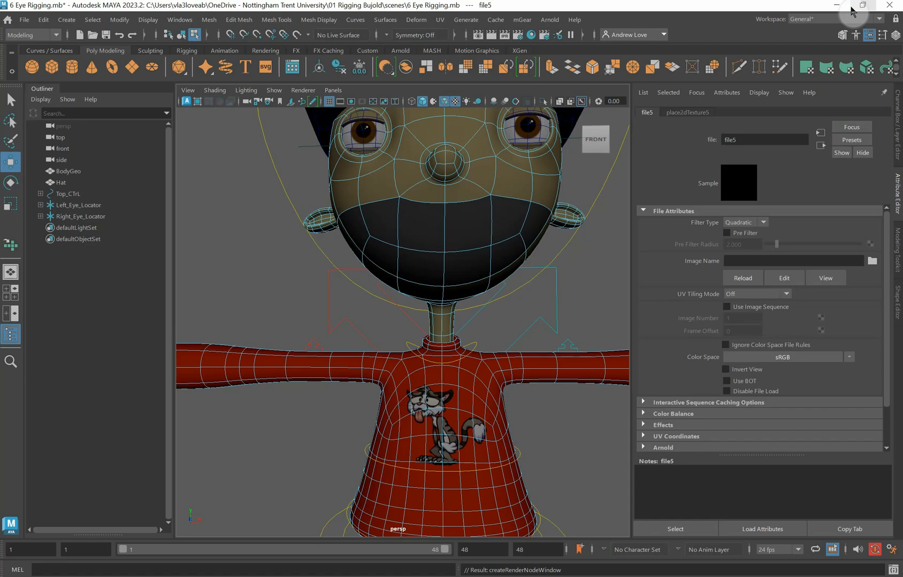
click(872, 263)
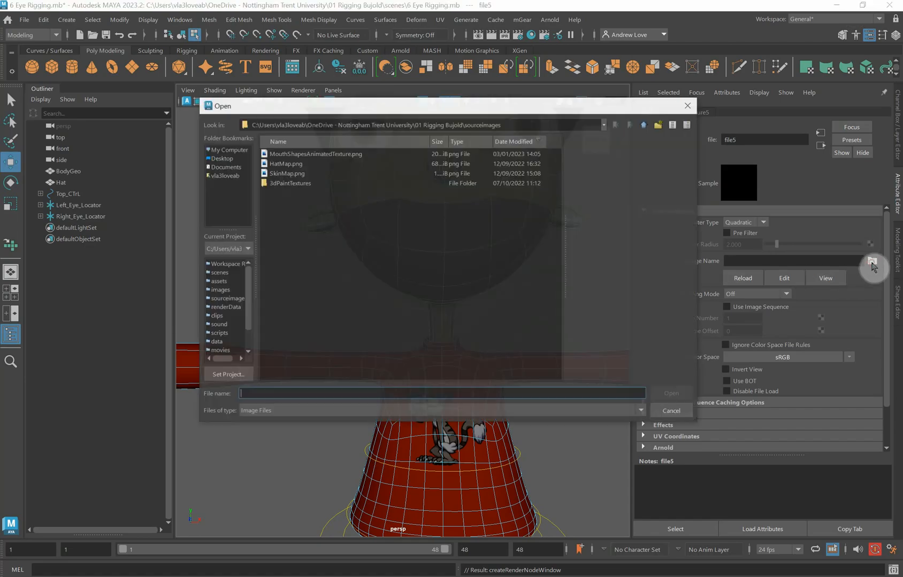
click(286, 153)
click(675, 394)
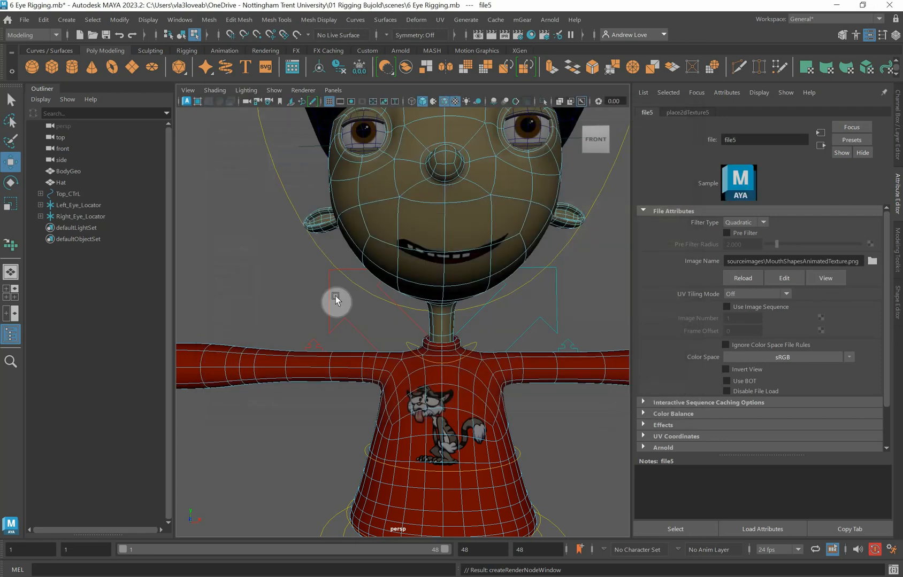
click(253, 291)
Return the character mesh to object mode, deselect it and turn off Wireframe on Shaded in the perspective view
key(a)
scroll(251, 278, up, 8)
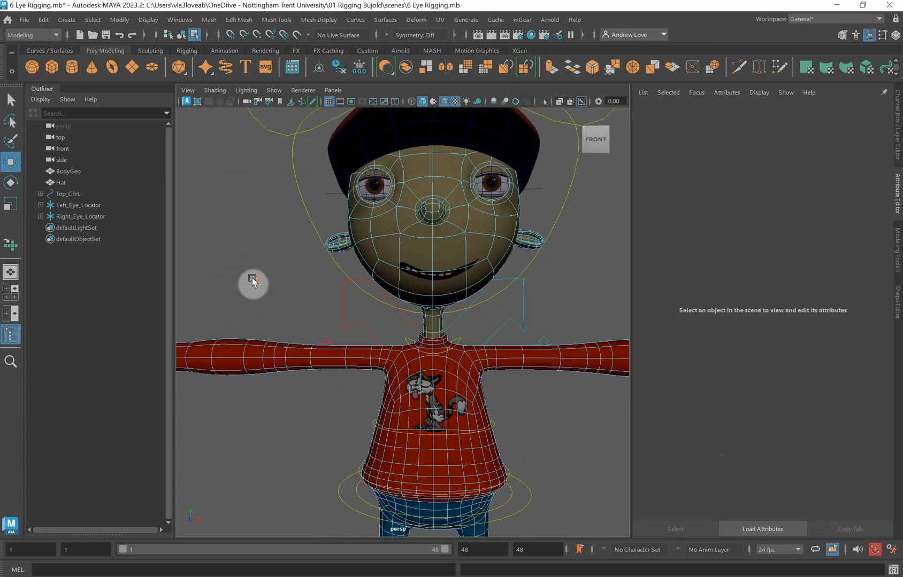
alt+drag(252, 274, 329, 234)
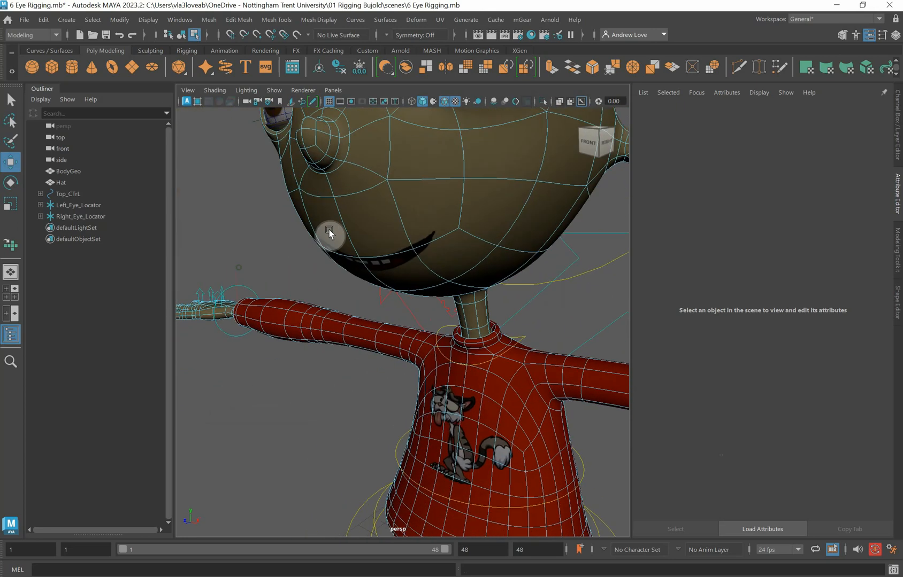
alt+drag(279, 250, 278, 241)
scroll(278, 240, down, 3)
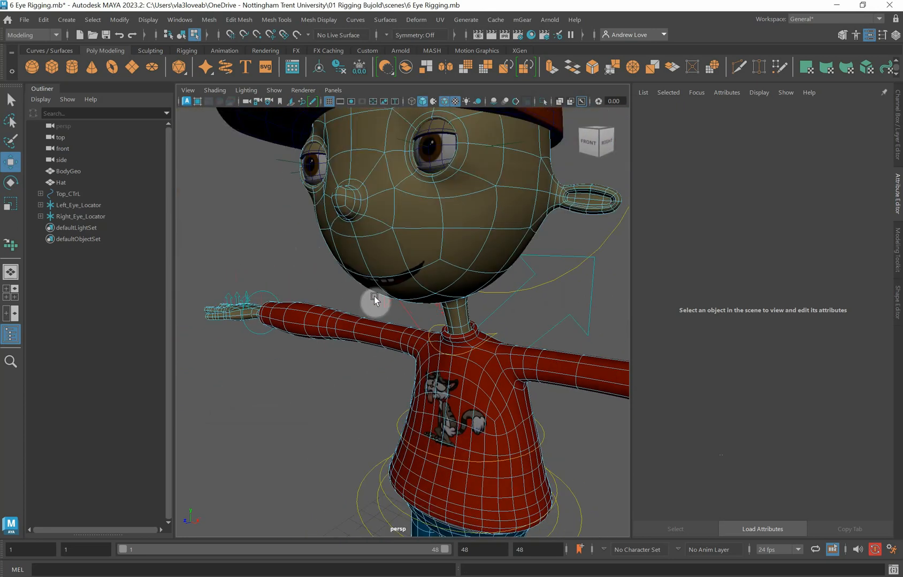
right_drag(445, 208, 519, 191)
click(225, 226)
scroll(225, 226, down, 5)
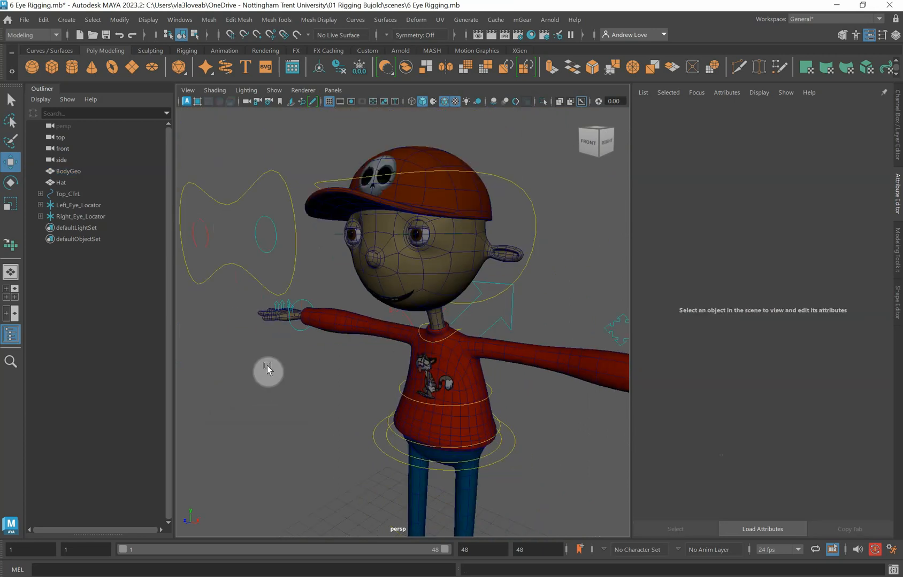
click(215, 90)
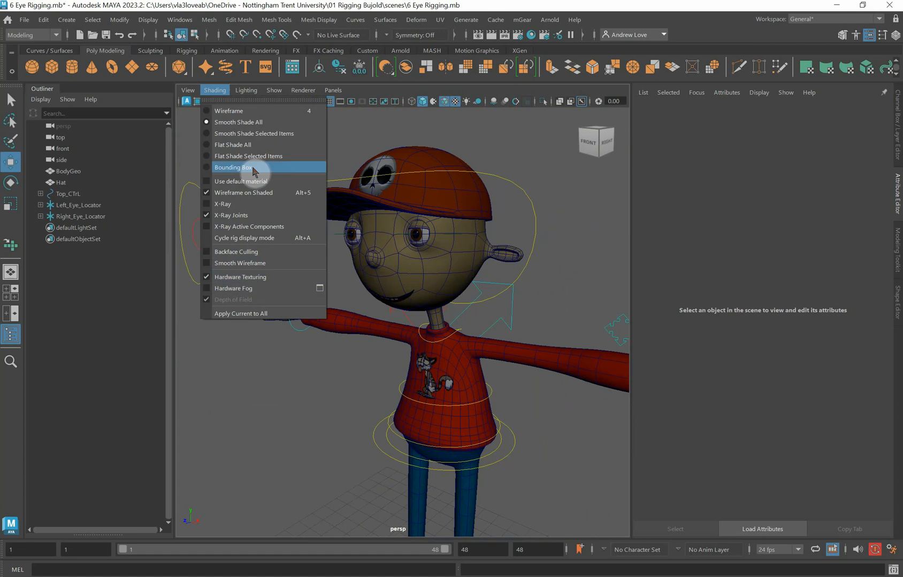
click(245, 193)
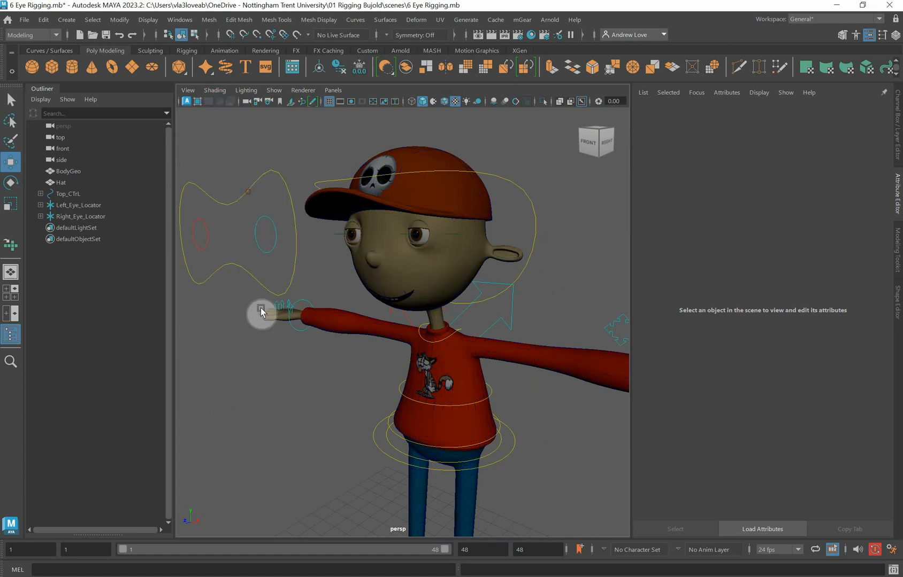
Open the UV Editor and select the character's body to show its UV shells over the mouth texture
alt+right_drag(267, 364, 262, 443)
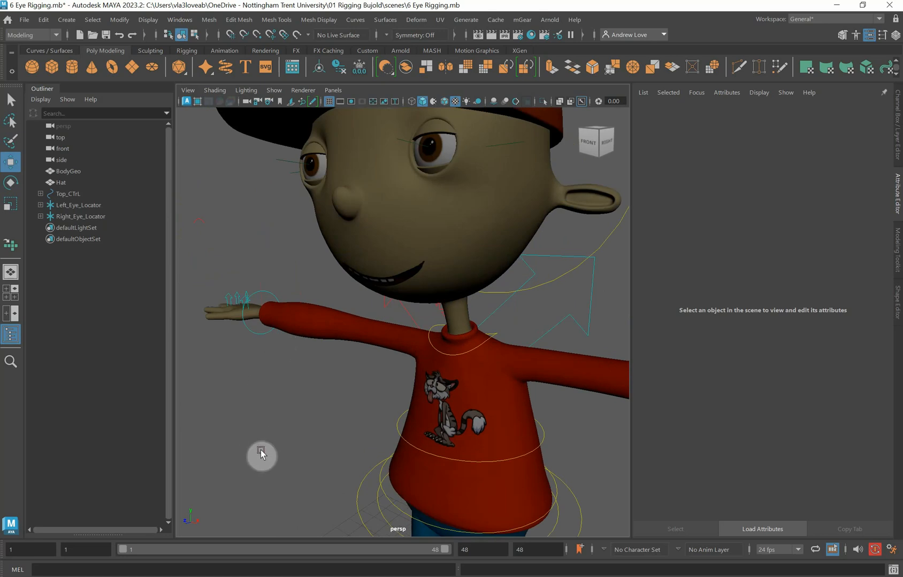
alt+drag(261, 450, 273, 441)
alt+middle_drag(273, 441, 253, 461)
alt+right_drag(253, 460, 250, 450)
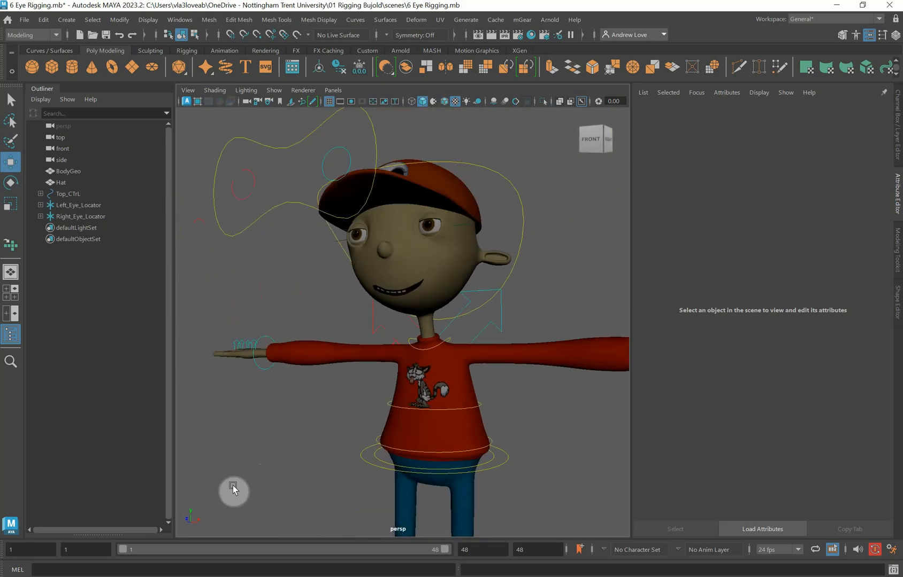
alt+right_drag(232, 488, 238, 485)
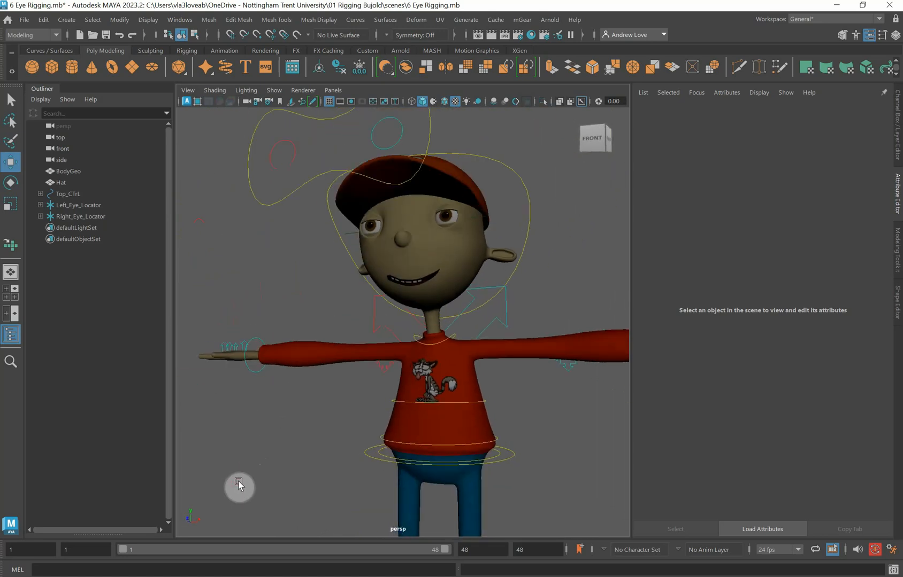
click(439, 19)
click(462, 43)
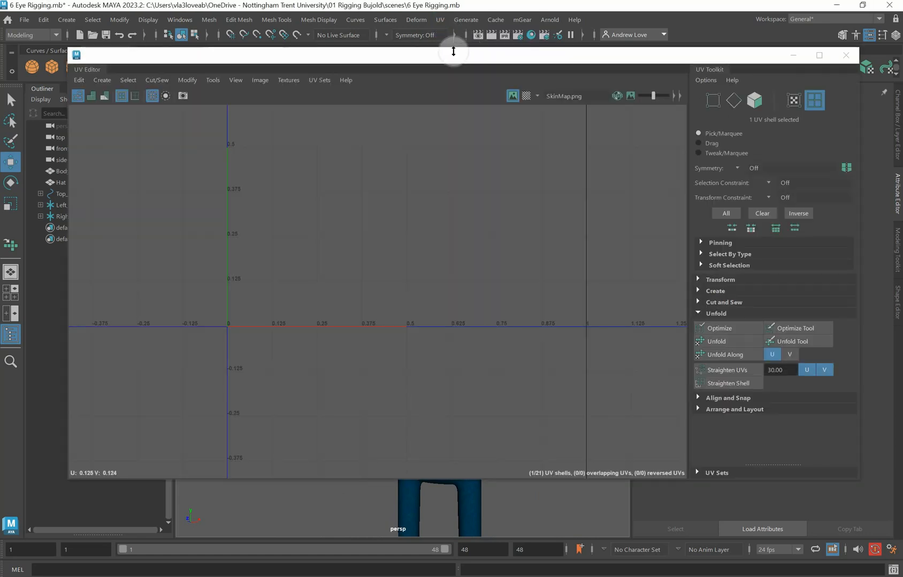
drag(453, 51, 490, 165)
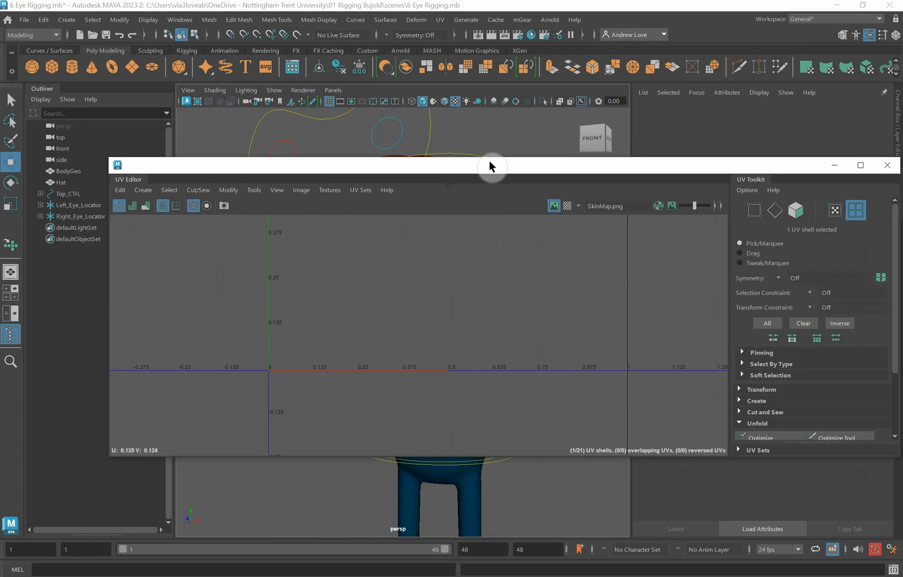
click(413, 492)
scroll(459, 292, down, 3)
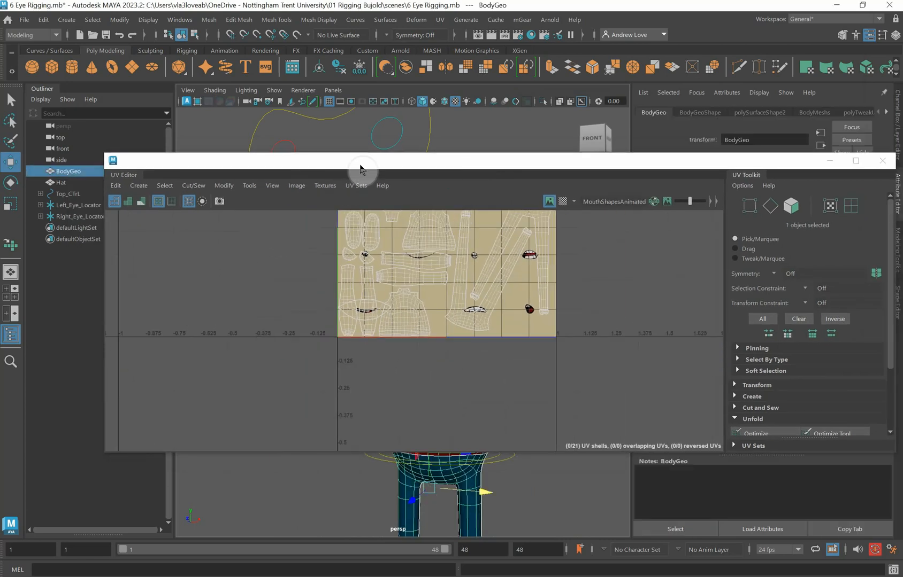
Examine the mouth shell against the grid of mouth shapes, then close the UV Editor and deselect the body
drag(360, 164, 330, 88)
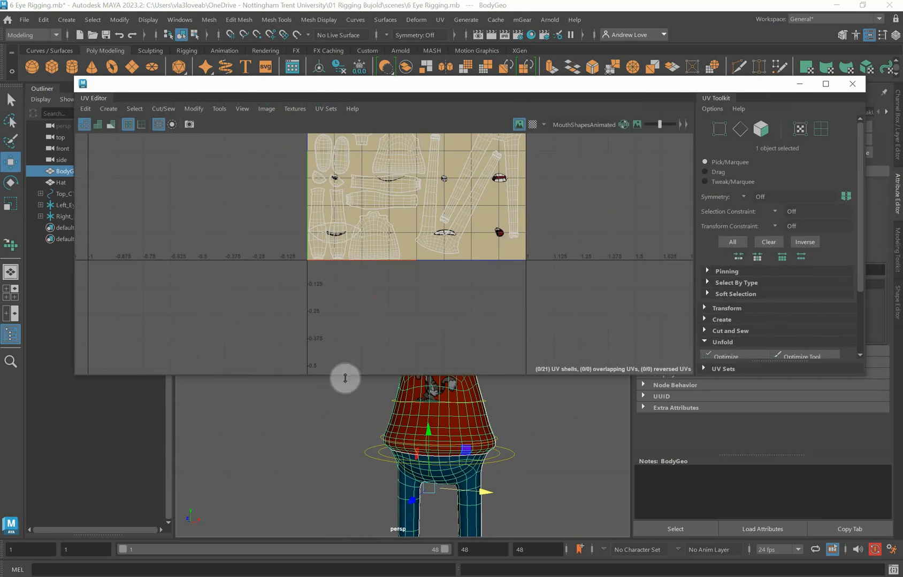
drag(345, 378, 344, 445)
scroll(264, 288, up, 3)
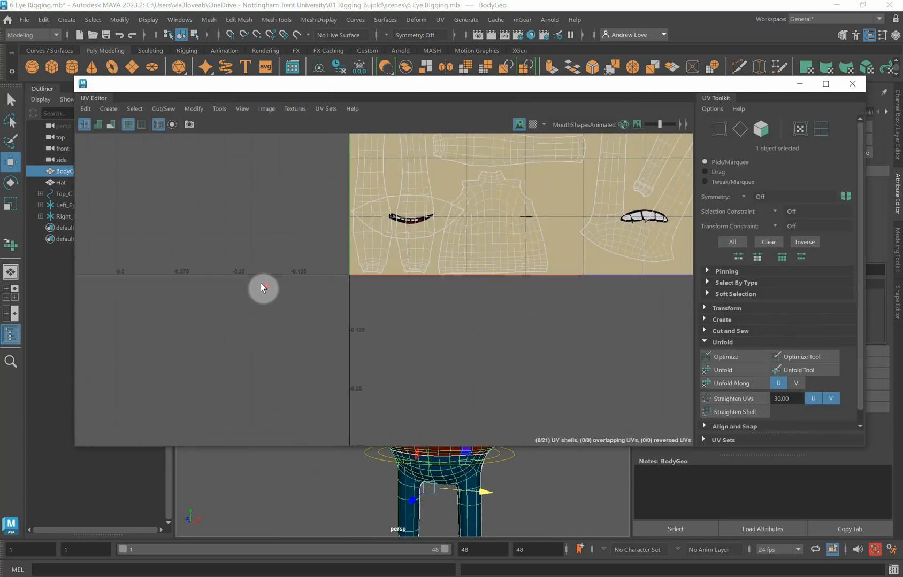
alt+middle_drag(254, 259, 218, 277)
alt+right_drag(216, 277, 271, 277)
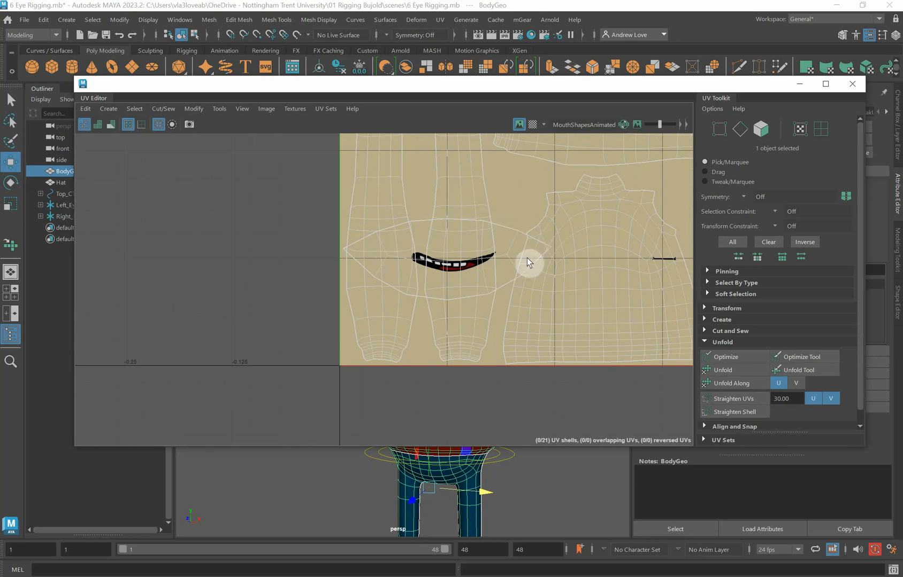
alt+right_drag(364, 188, 239, 184)
alt+middle_drag(240, 184, 231, 315)
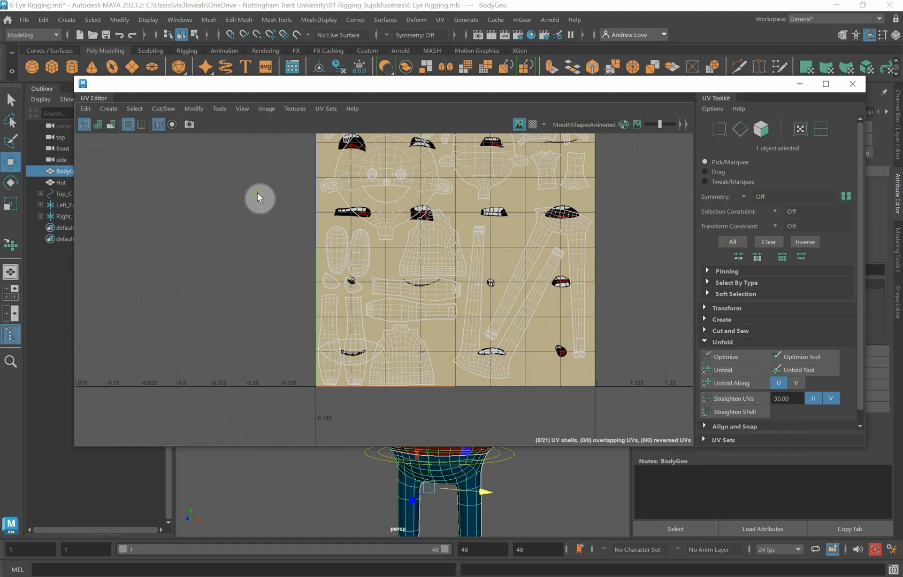
alt+middle_drag(258, 195, 244, 230)
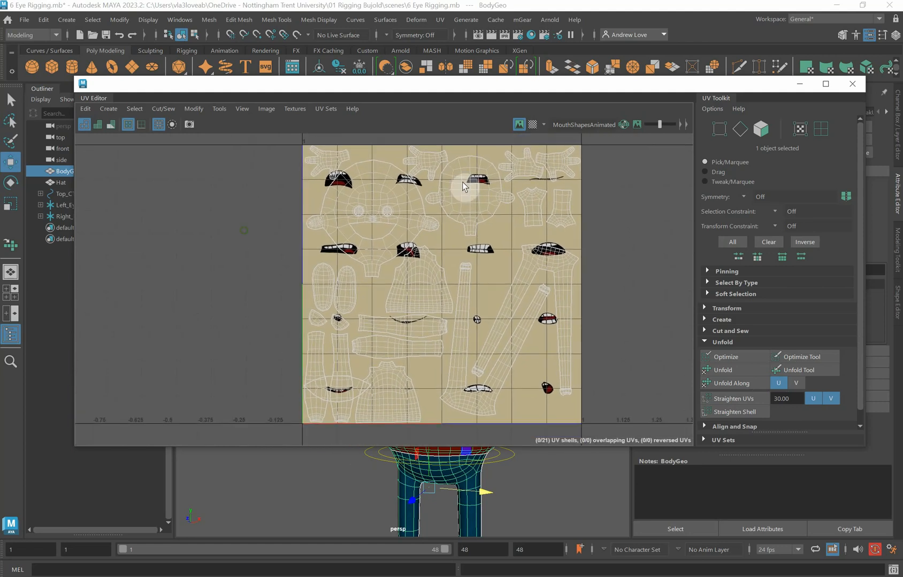
click(852, 84)
click(553, 243)
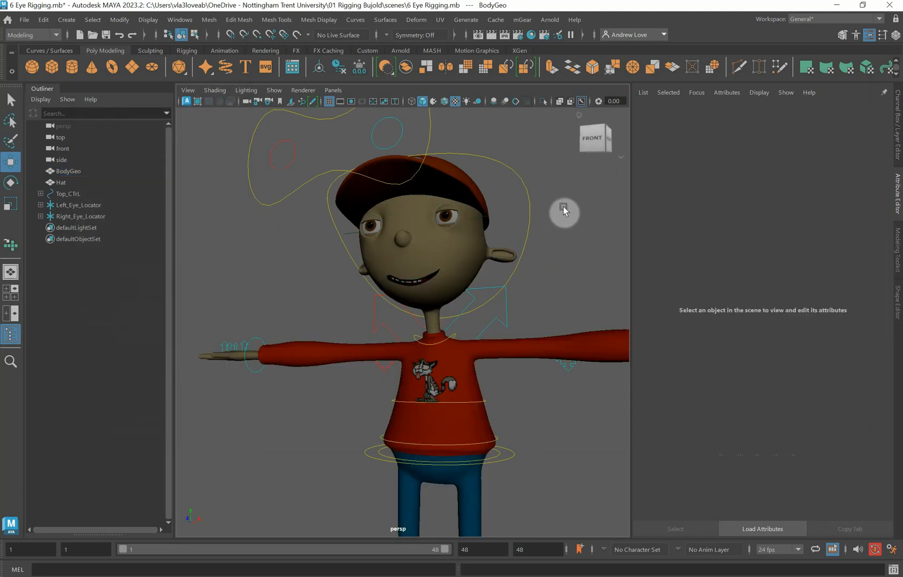
Select the head control Head_CTrL and open the Add Attribute dialog for it
click(536, 212)
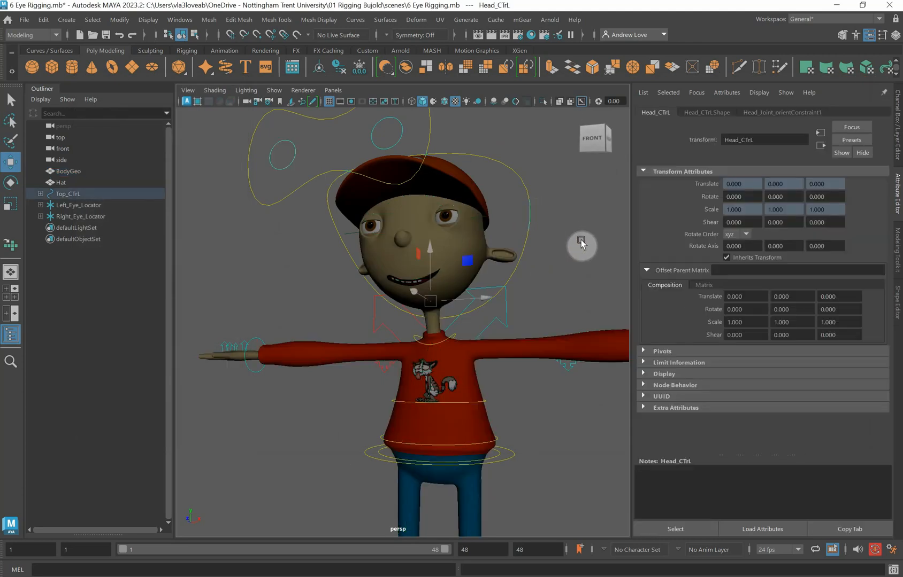
click(898, 143)
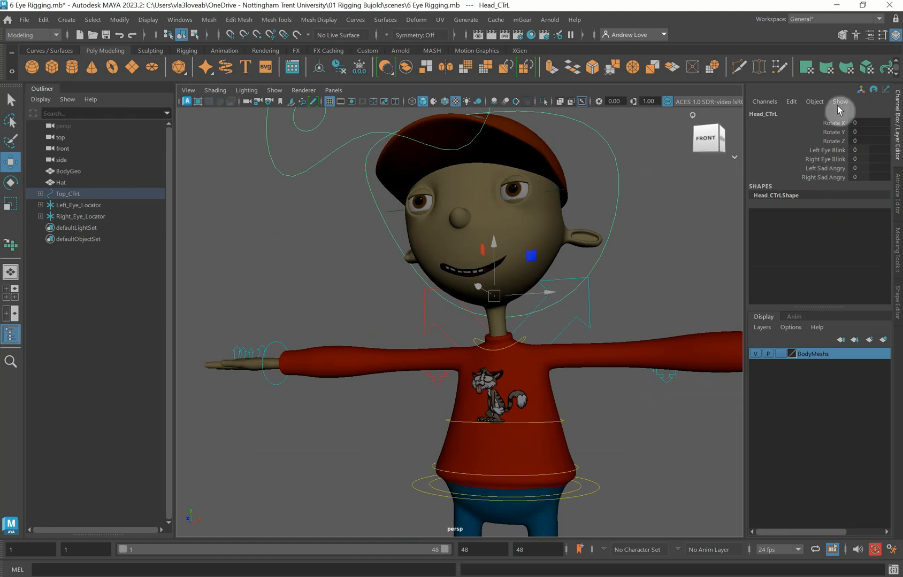
click(793, 102)
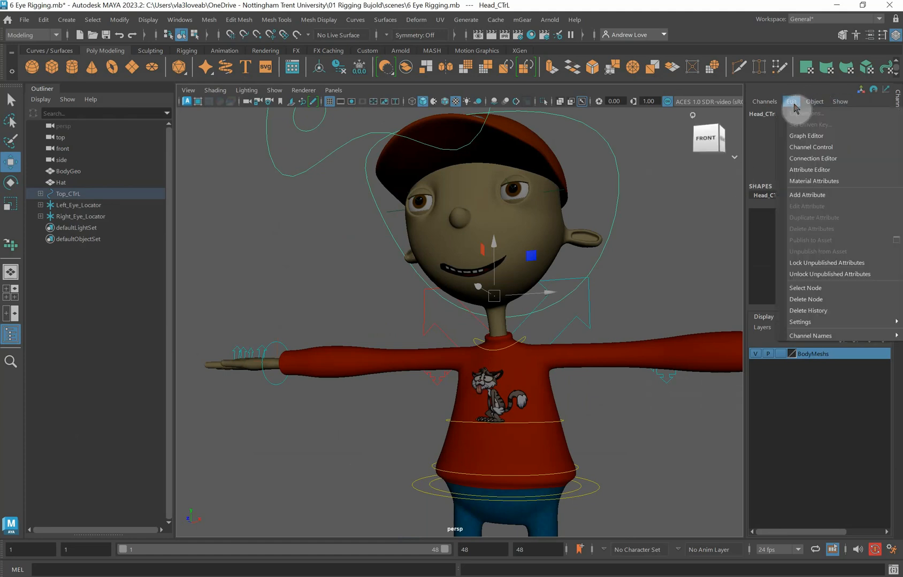
click(826, 195)
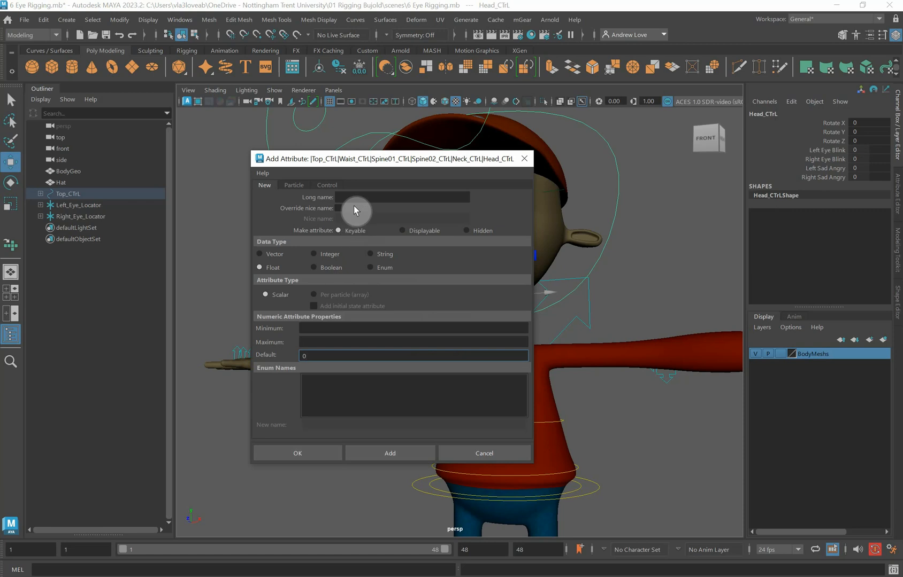
Add a keyable integer attribute named MouthShapes with minimum 1 and maximum 16 to the head control, then close the dialog
click(356, 197)
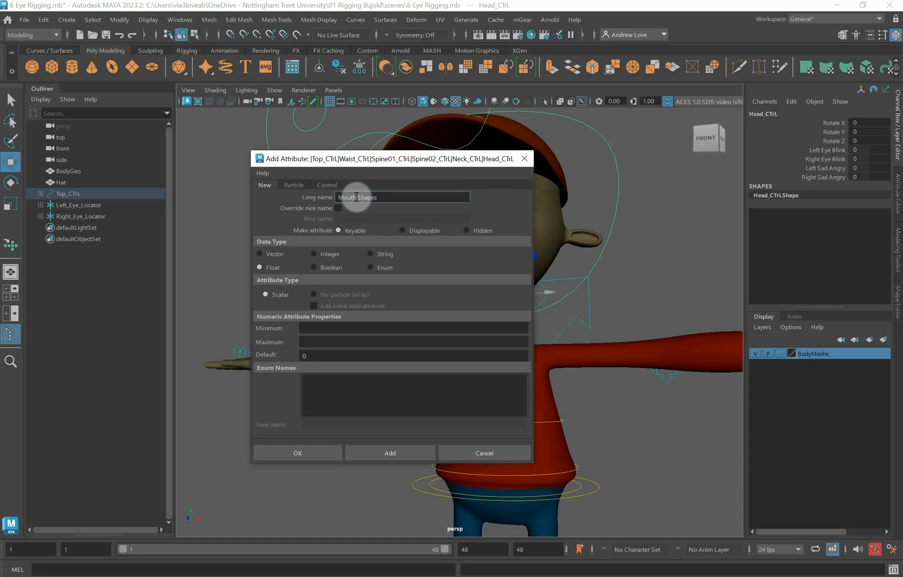
key(BackSpace)
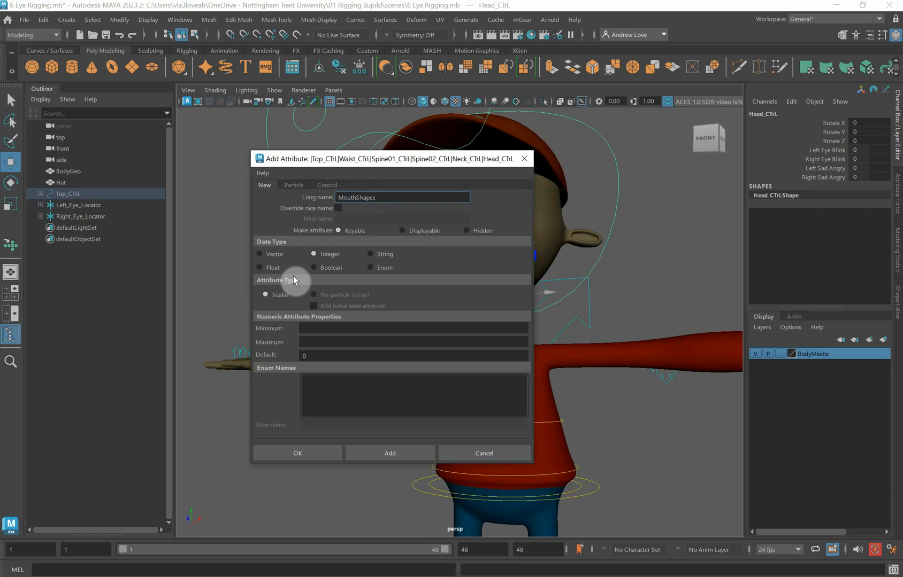
click(308, 327)
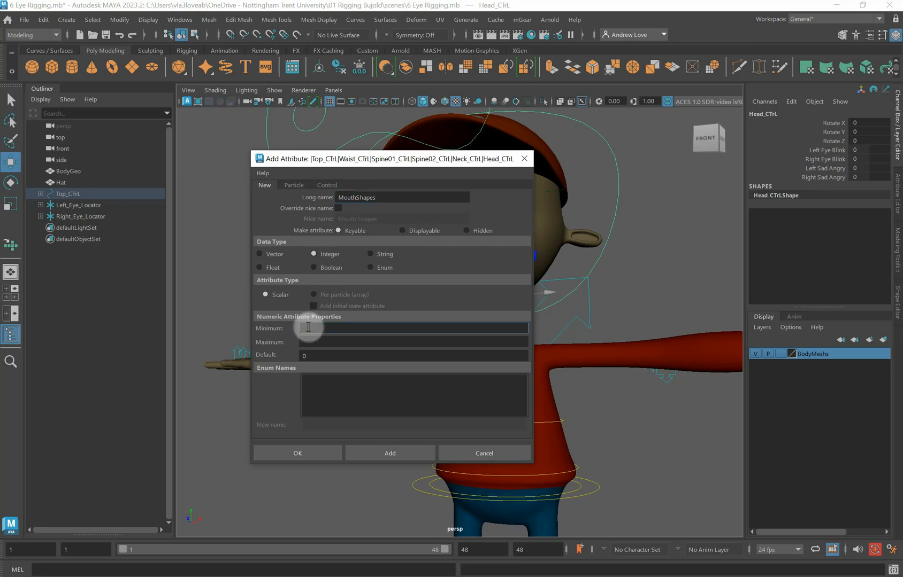
text(1)
click(312, 342)
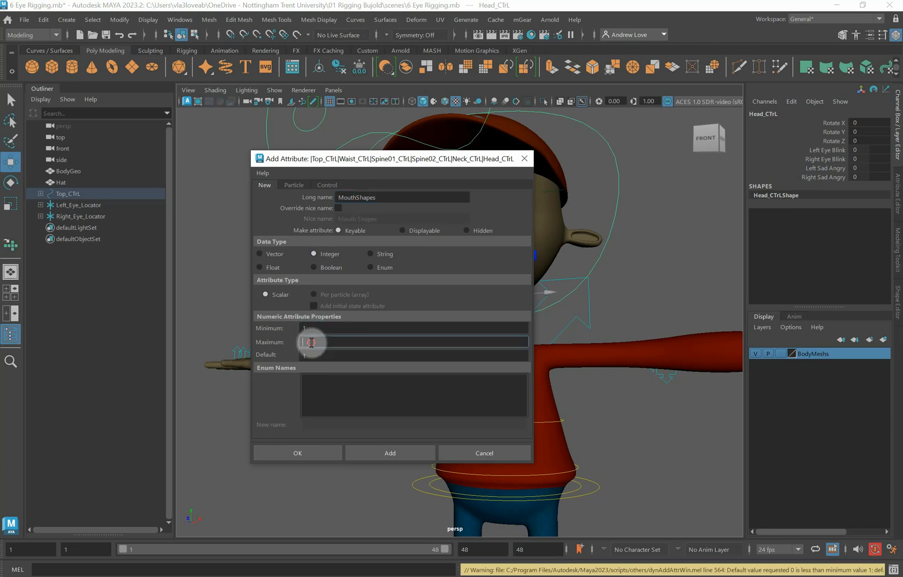
text(16)
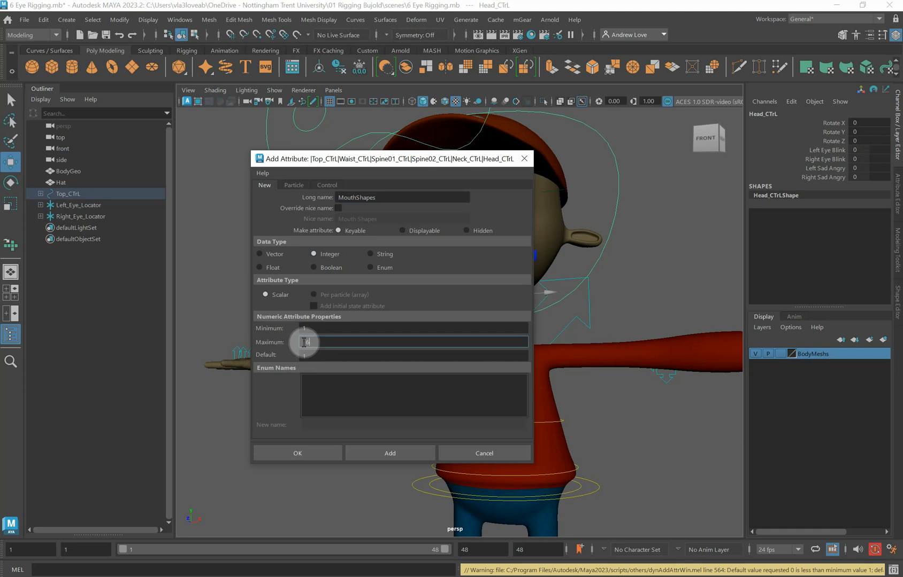
click(369, 452)
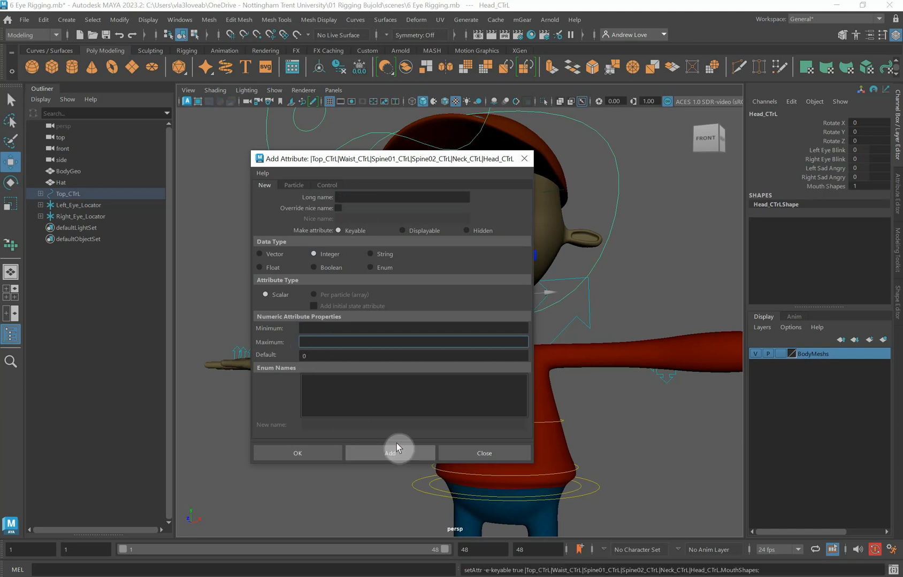
click(449, 453)
Select the head control's Mouth Shapes channel and try scrubbing its value in the viewport
click(834, 186)
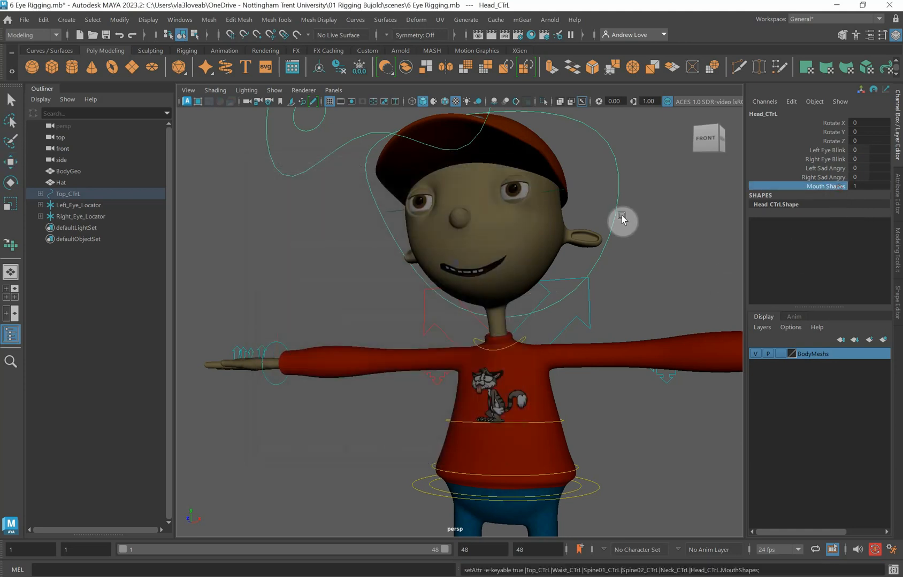
mouse_move(622, 220)
middle_down()
mouse_move(745, 219)
mouse_move(634, 224)
middle_up()
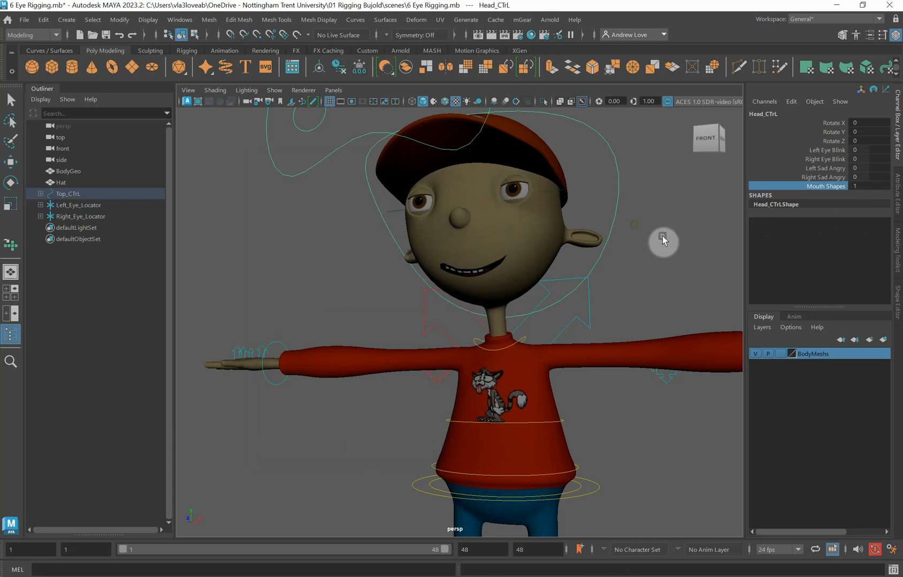
alt+drag(656, 230, 634, 238)
scroll(637, 242, up, 2)
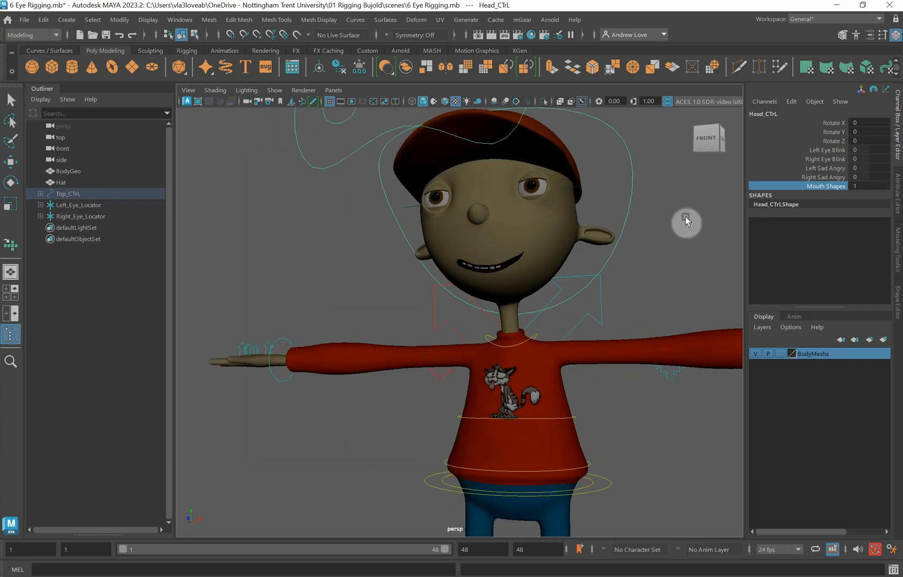
alt+middle_drag(685, 216, 646, 224)
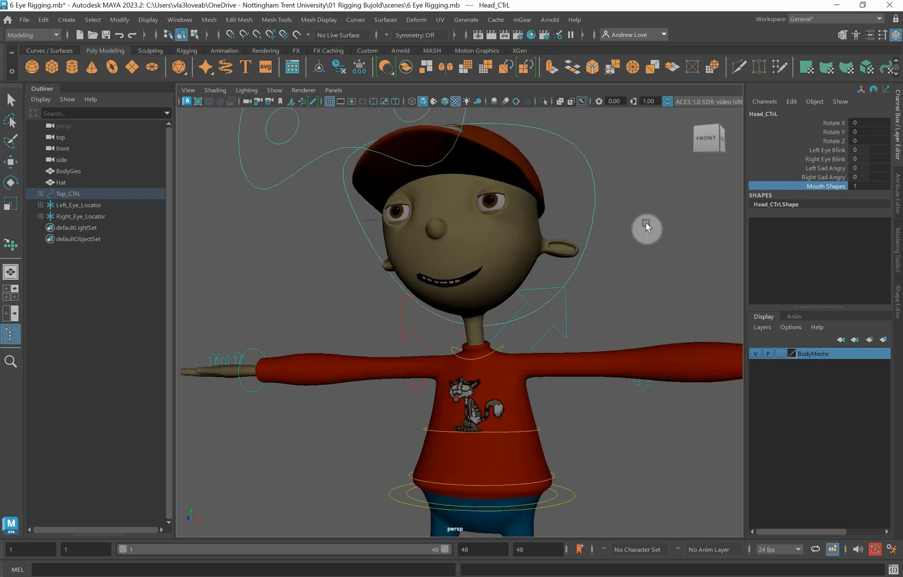
click(531, 35)
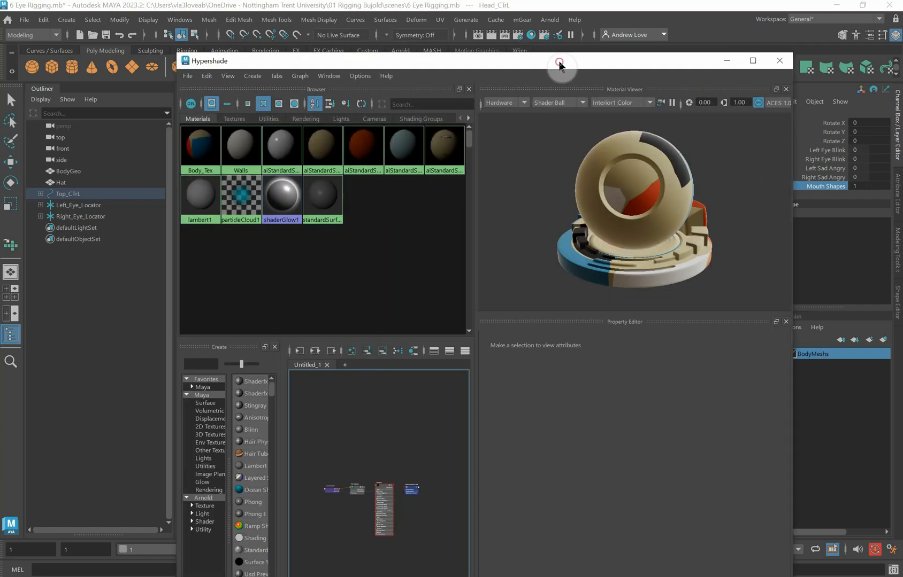
drag(560, 60, 546, 51)
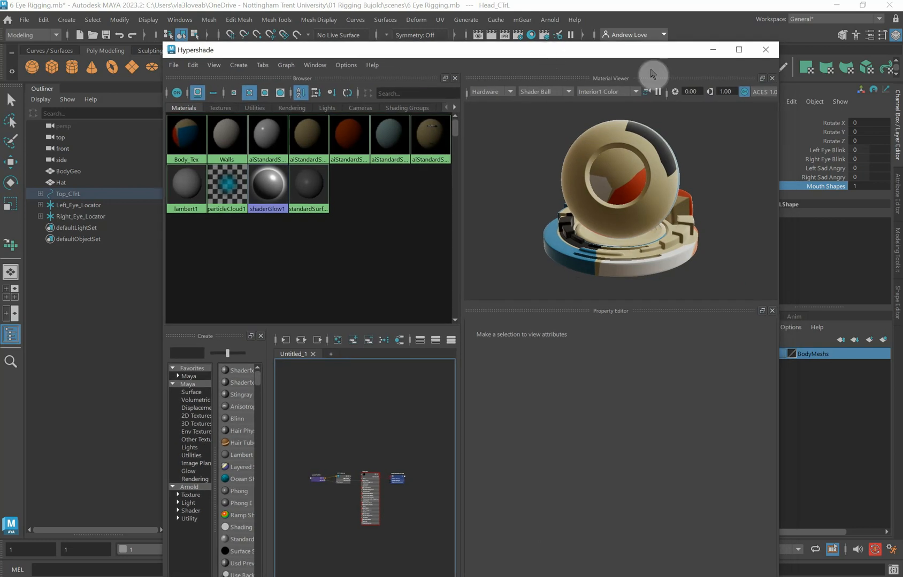
click(775, 52)
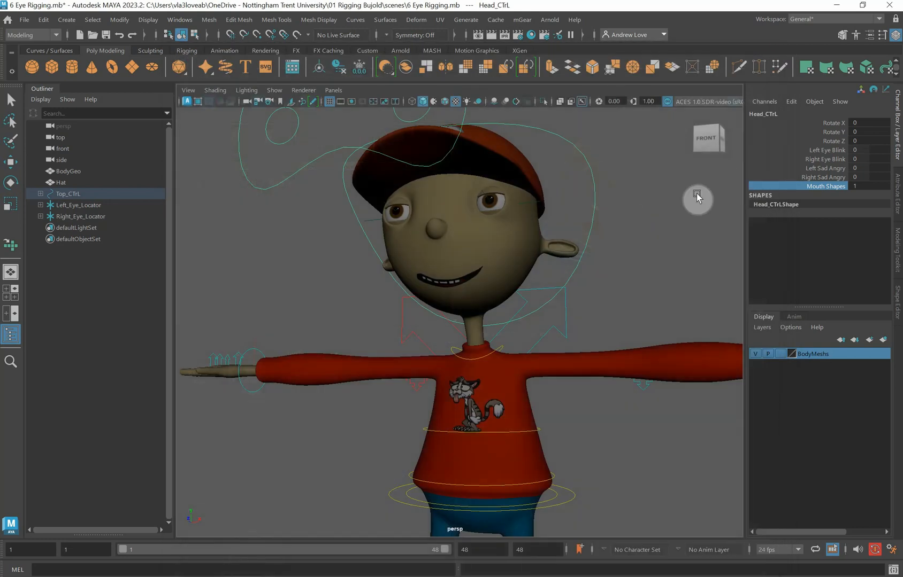
Select the body mesh and rename its mouth material aiStandardSurface7 as aiMouthShapes
click(535, 242)
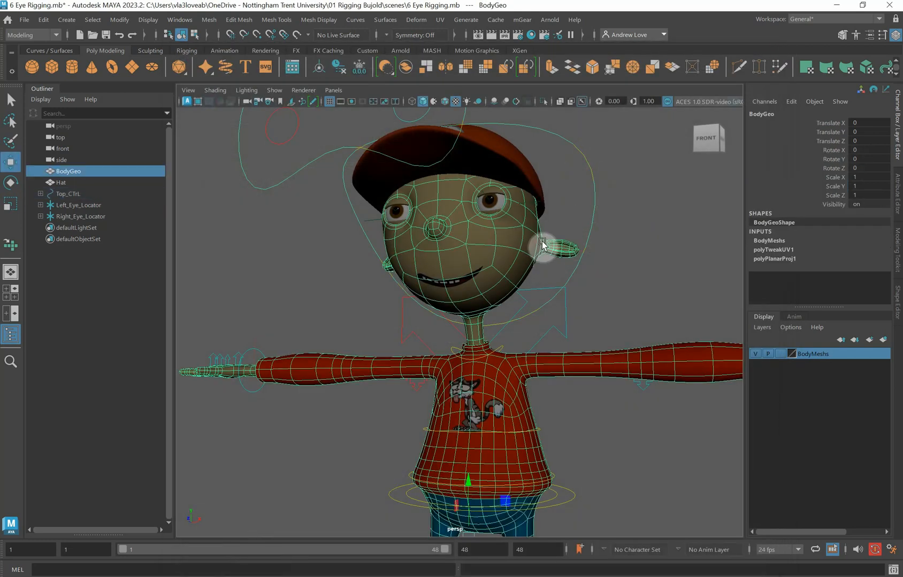
click(899, 195)
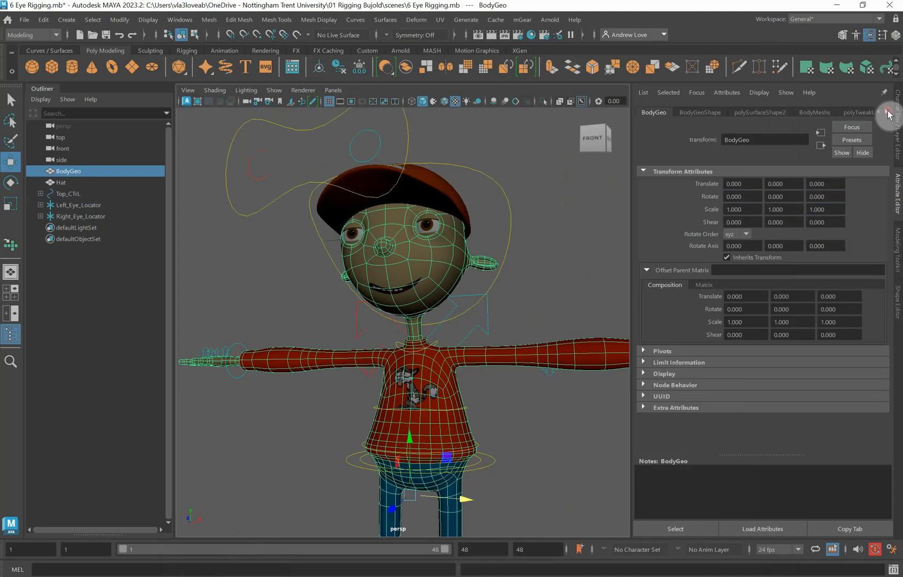
click(886, 111)
click(886, 112)
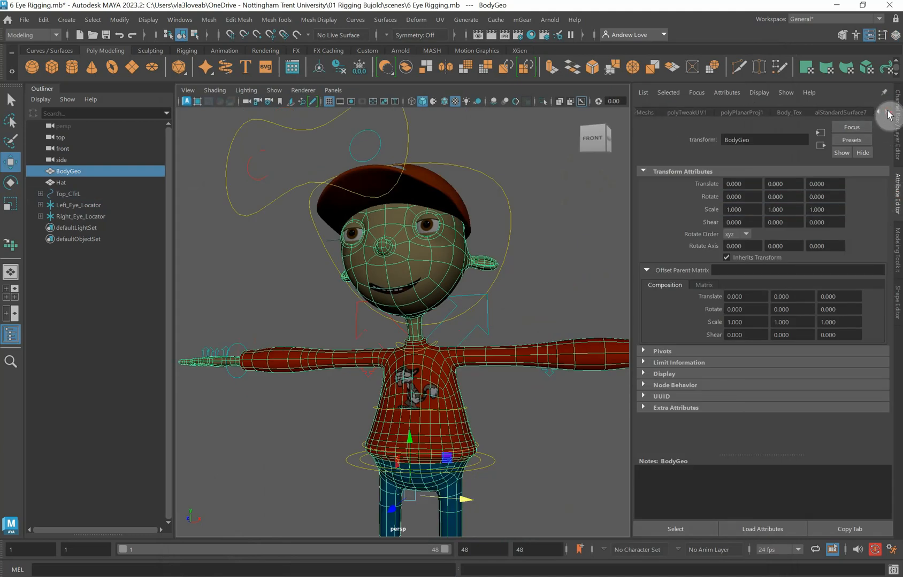
click(839, 112)
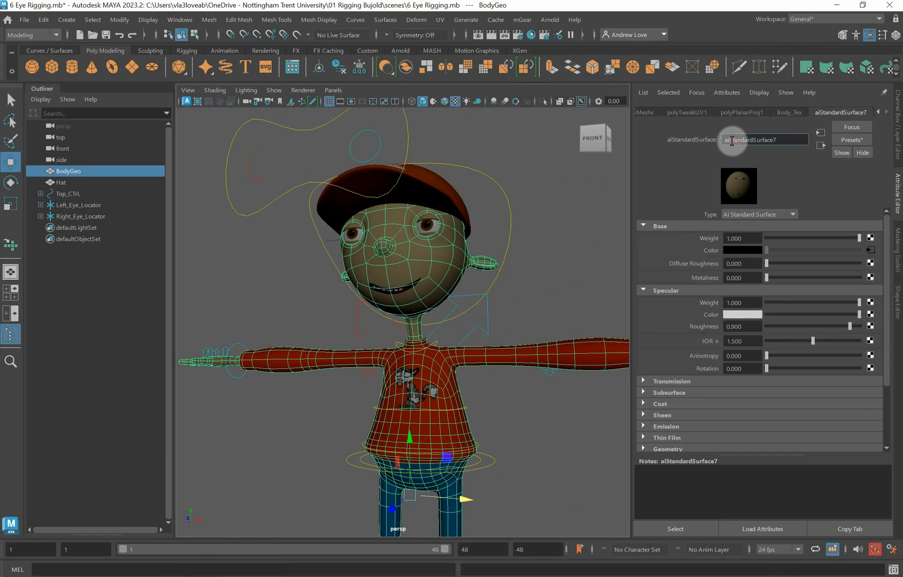
drag(730, 140, 809, 140)
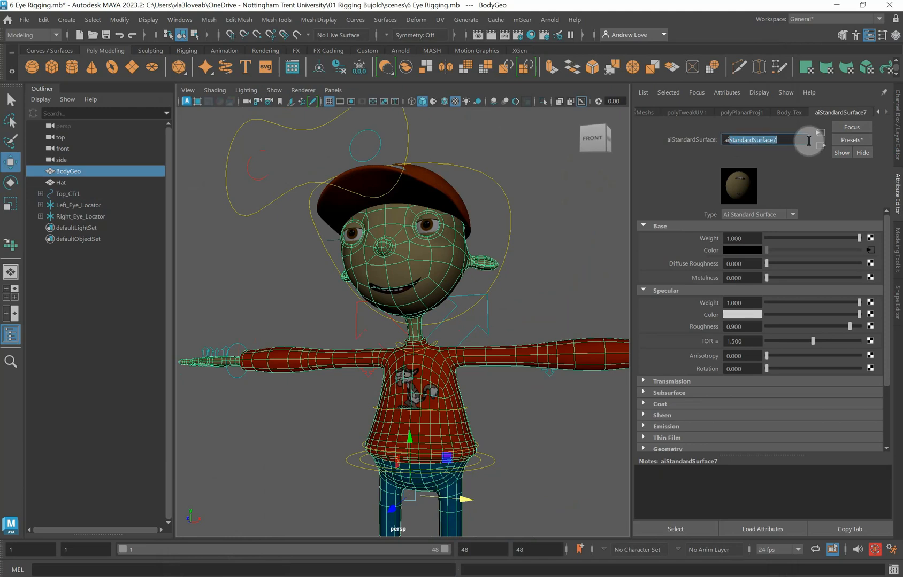
text(Mou)
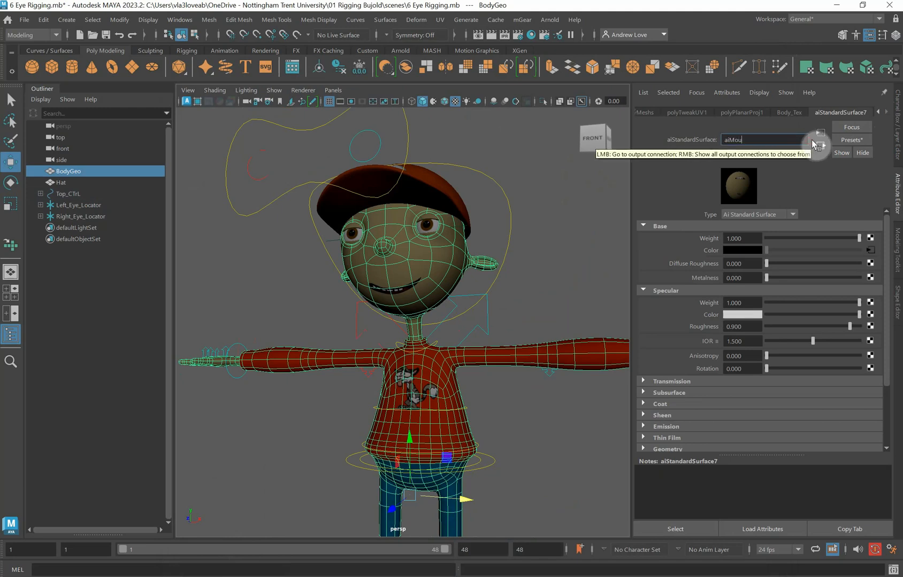
text(thShapes)
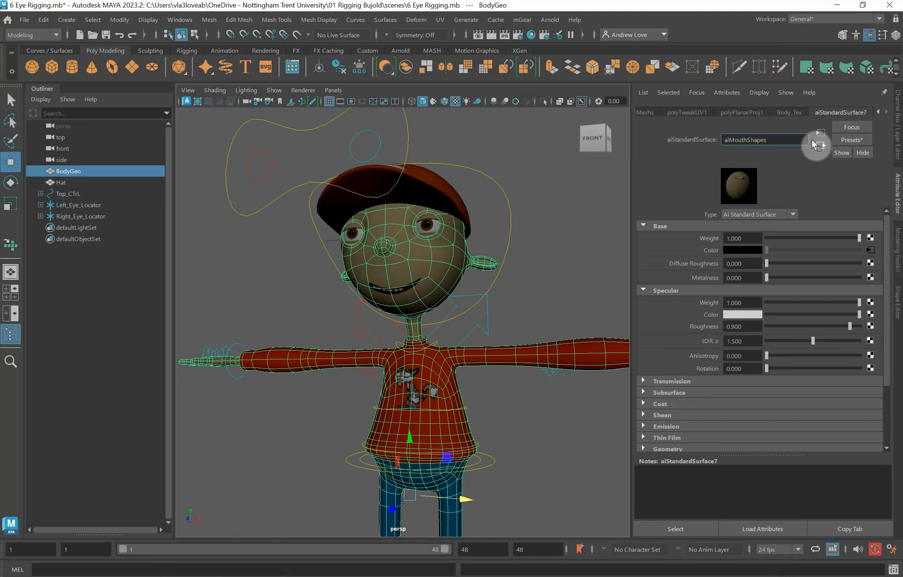
key(Return)
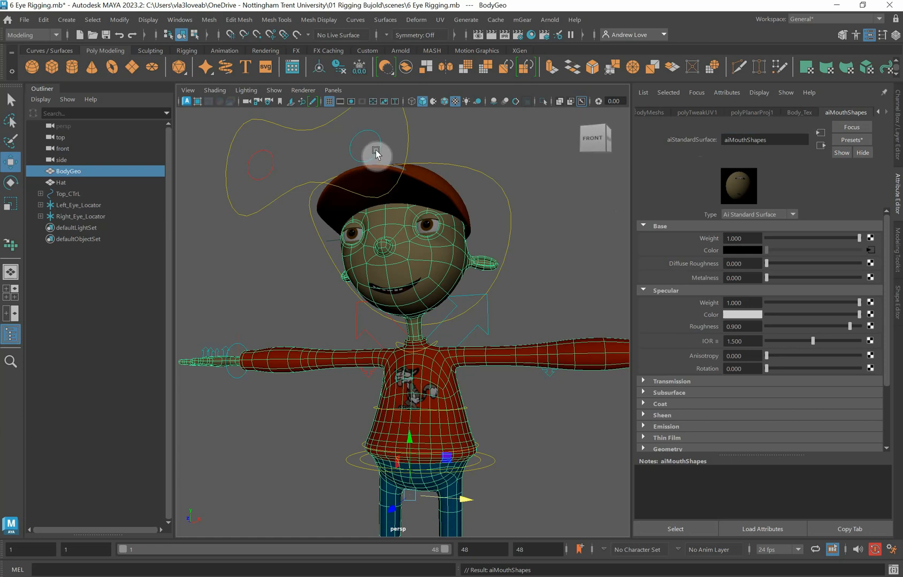
Open the Hypershade, graph the input and output connections of the aiMouthShapes material, and maximize the window with the network in view
click(531, 34)
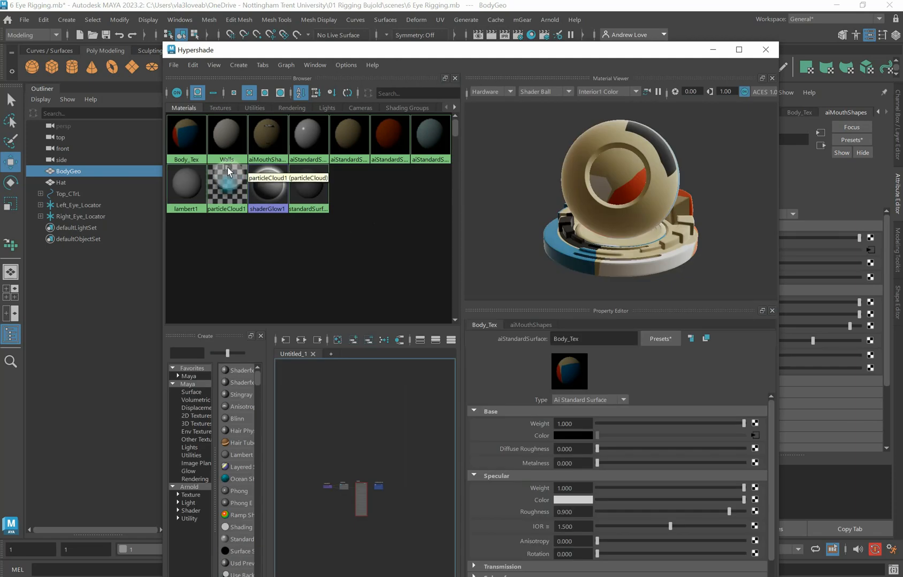
click(285, 136)
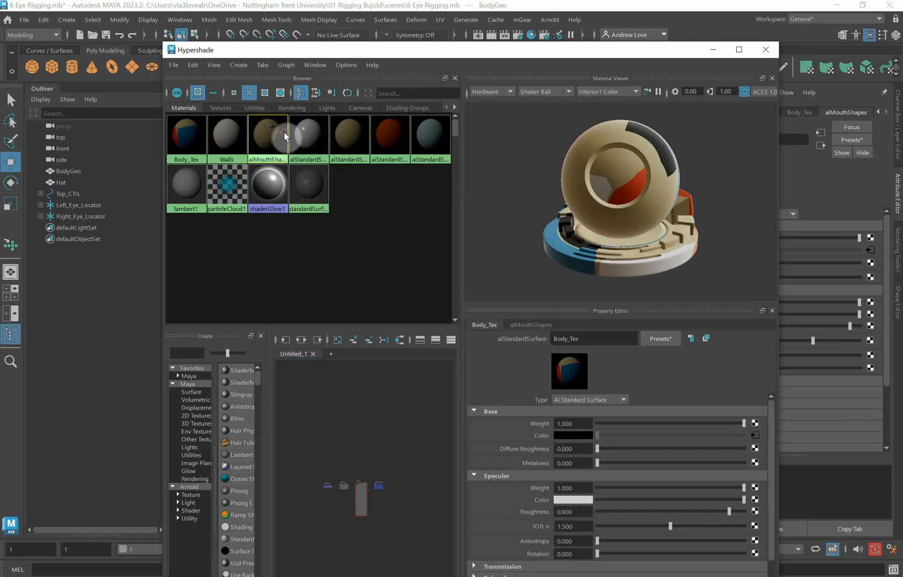
click(301, 341)
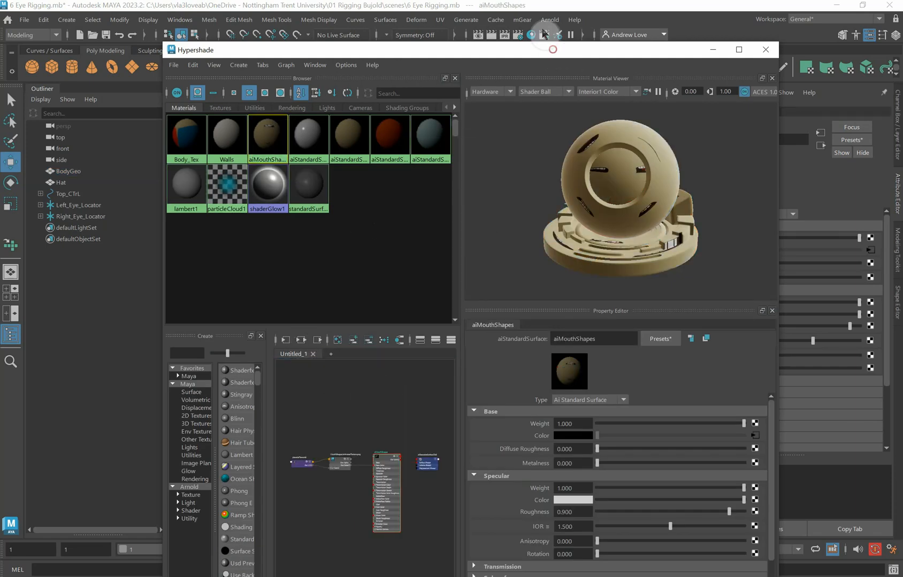
drag(552, 50, 519, 25)
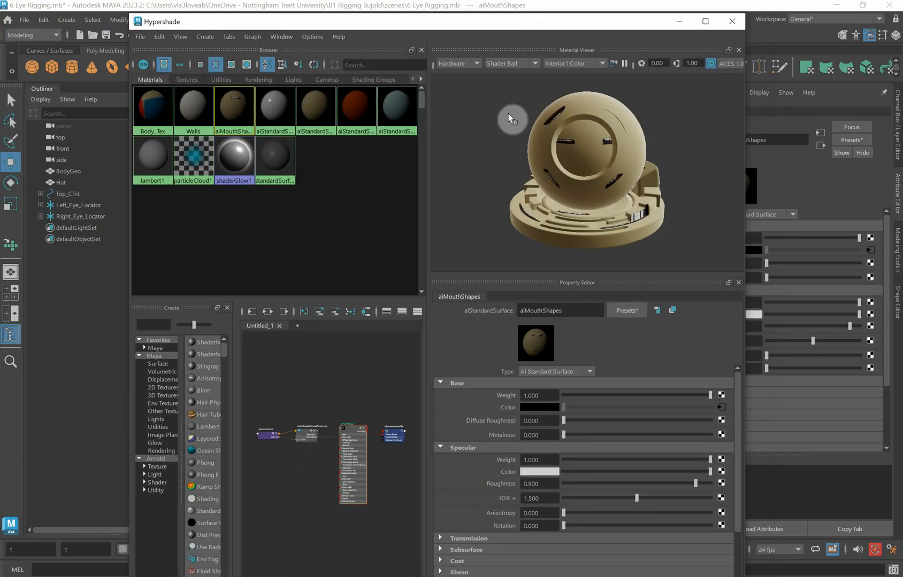
double_click(483, 22)
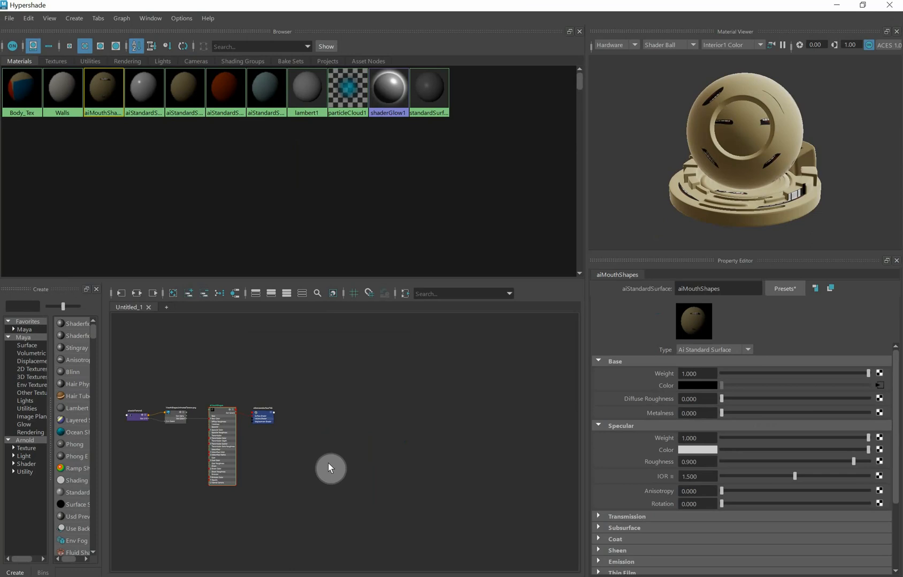
alt+middle_drag(297, 478, 424, 438)
scroll(424, 441, down, 10)
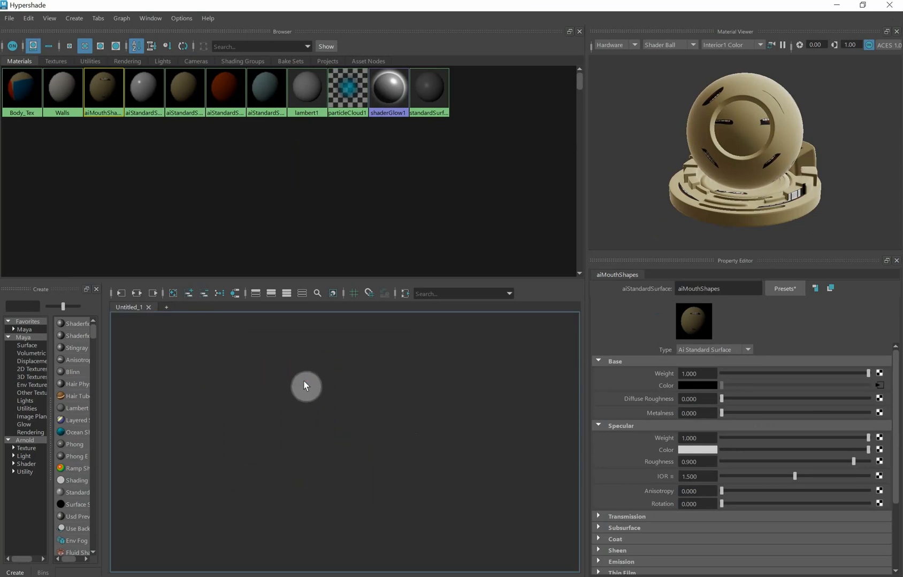
scroll(324, 437, up, 10)
mouse_move(317, 435)
alt+middle_down()
mouse_move(385, 455)
mouse_move(481, 438)
mouse_move(447, 436)
alt+middle_up()
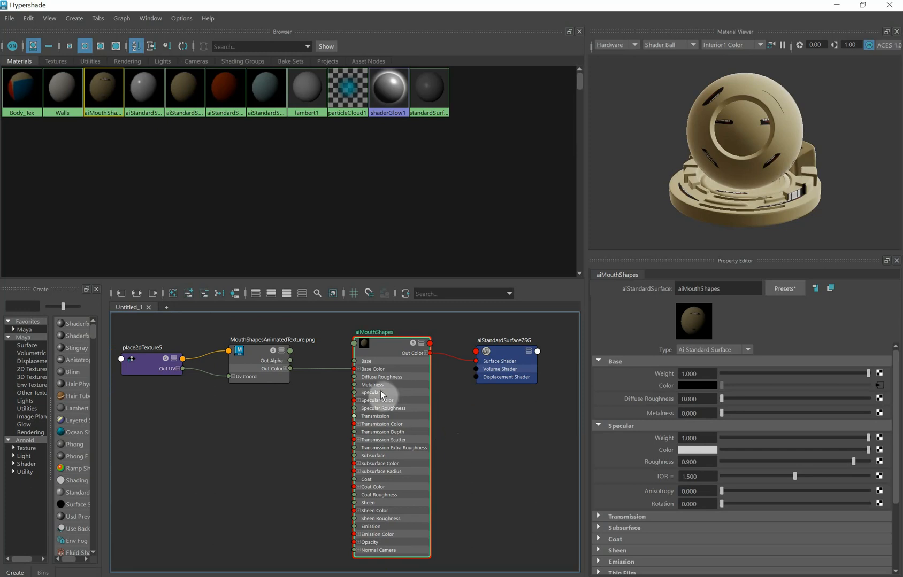
Set the UV offset of the mouth texture's place2dTexture5 node to 0.25 in U and 0.5 in V
click(249, 349)
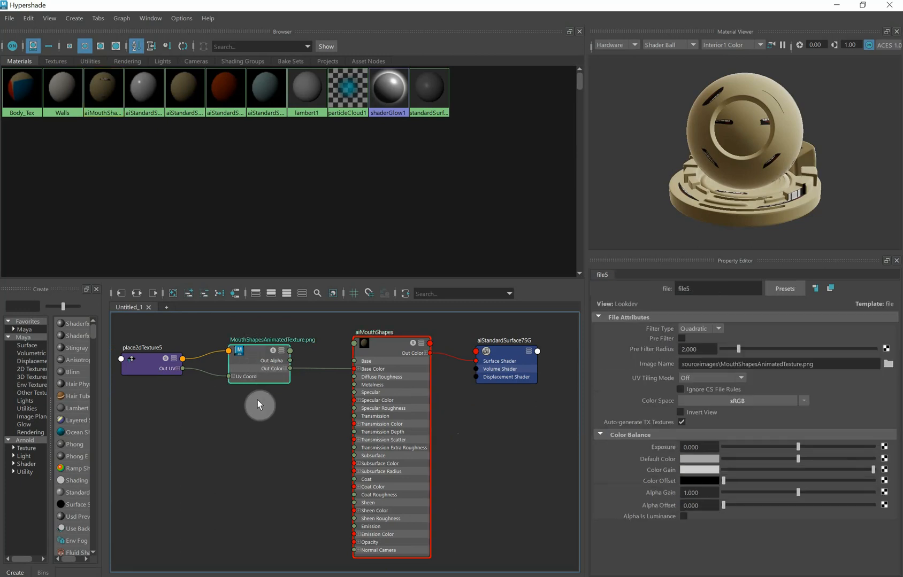
click(392, 348)
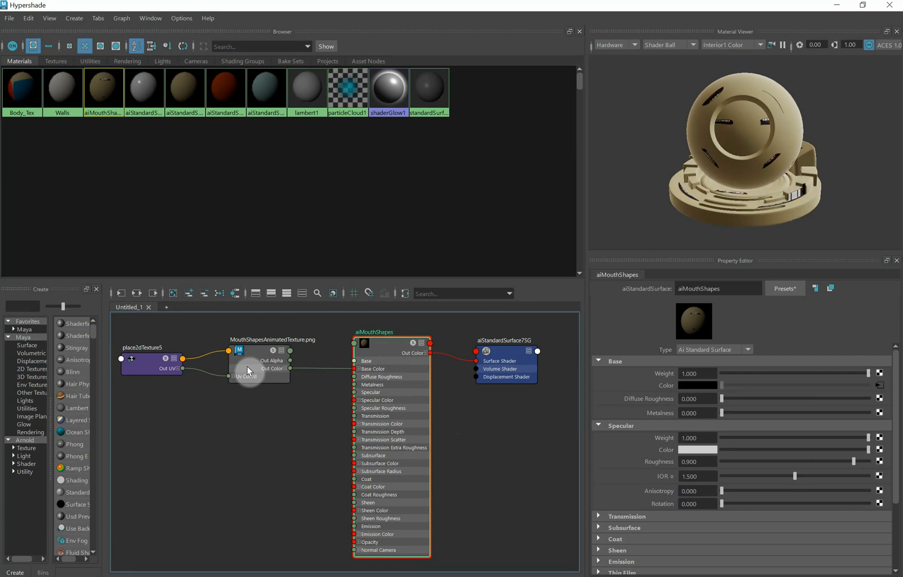
click(148, 364)
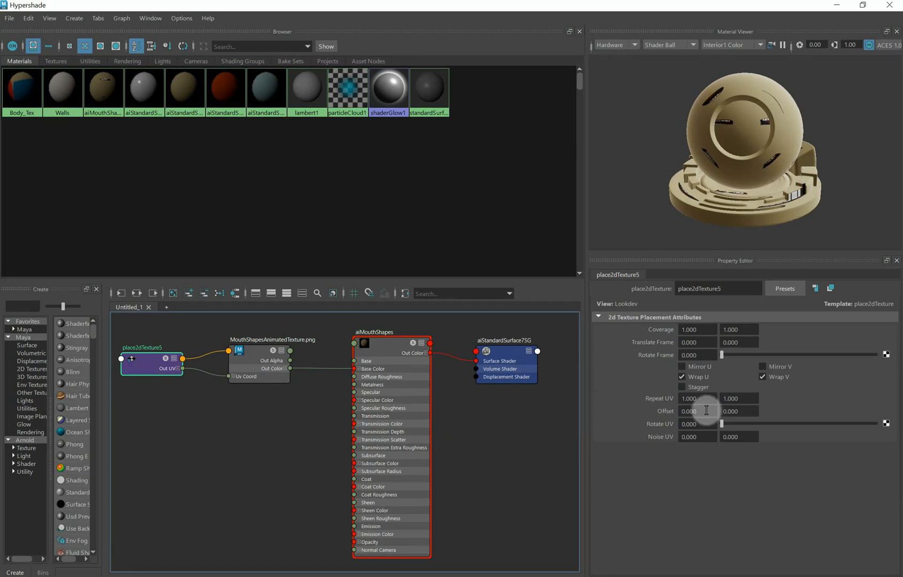
click(687, 412)
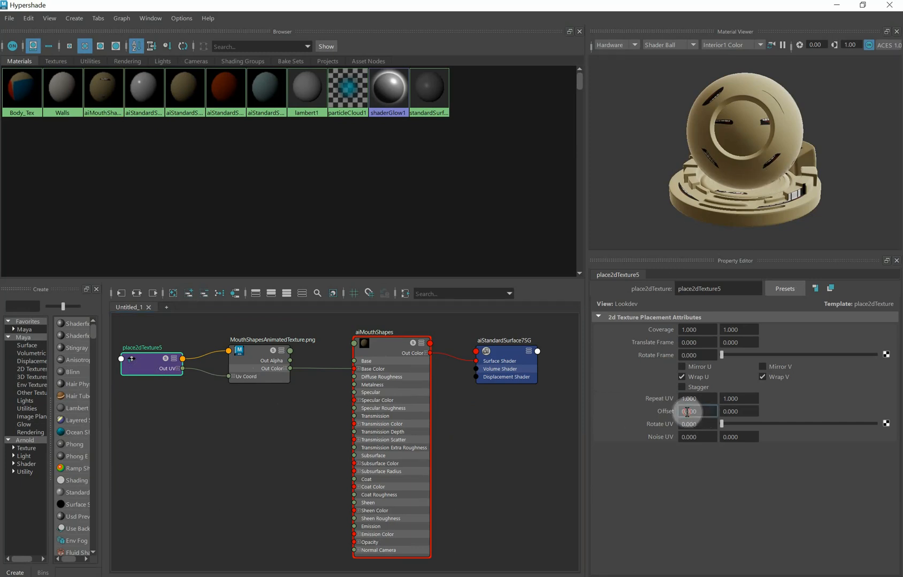
double_click(686, 411)
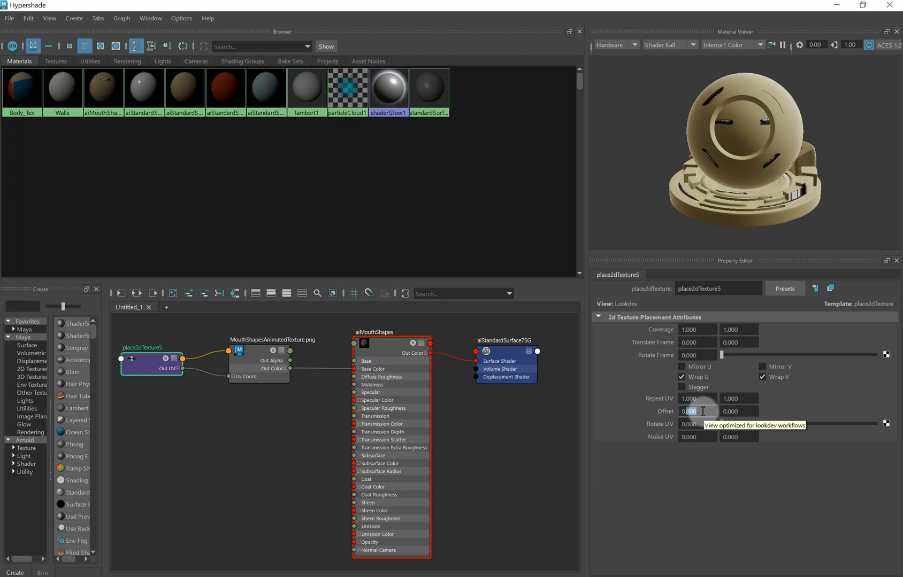
text(0.25)
key(Return)
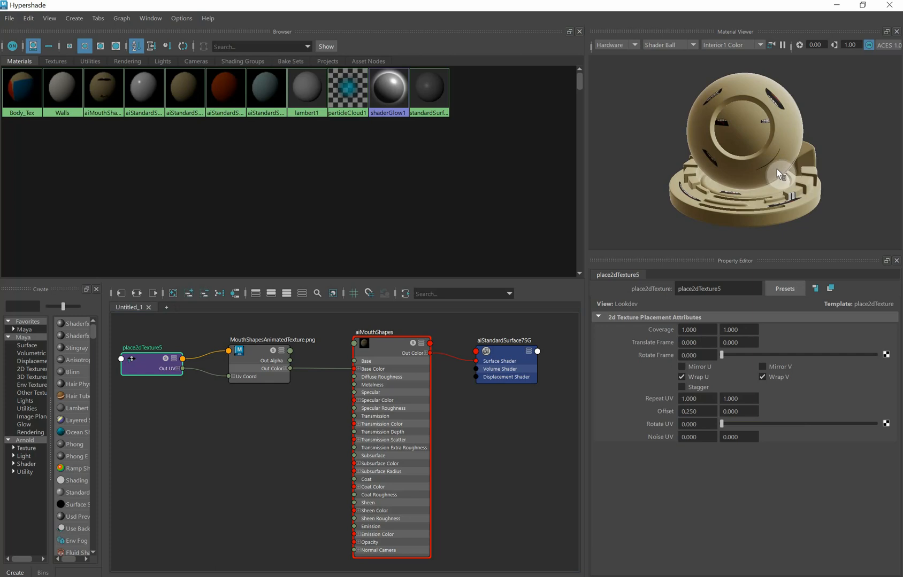
click(728, 412)
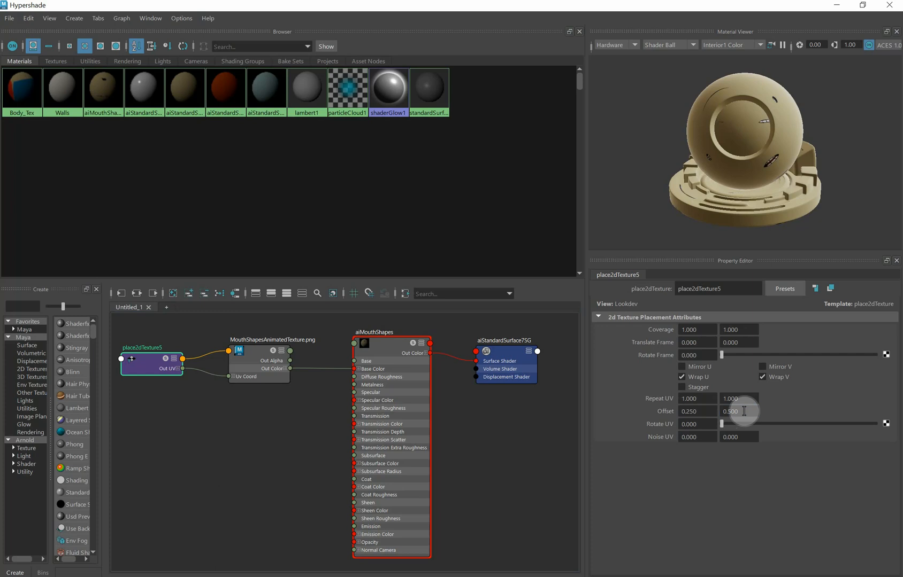
Reset the place2dTexture5 node's UV offset to 0 in both U and V and close the Hypershade
click(744, 411)
click(705, 412)
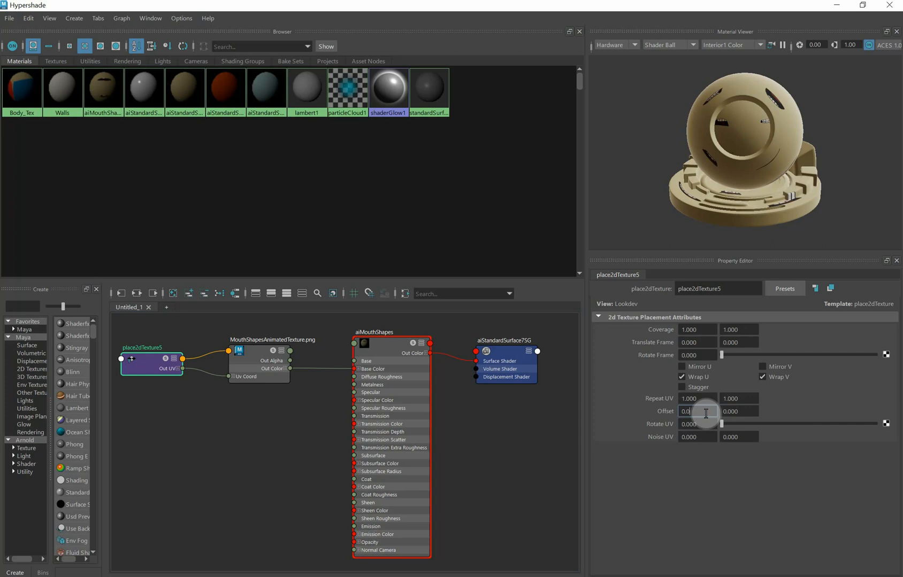
key(Return)
drag(557, 2, 329, 332)
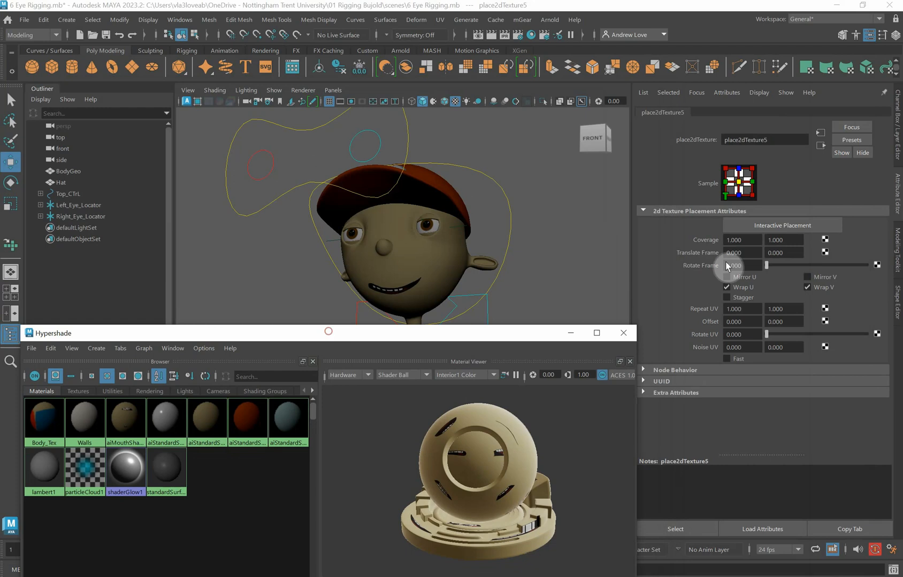
click(623, 333)
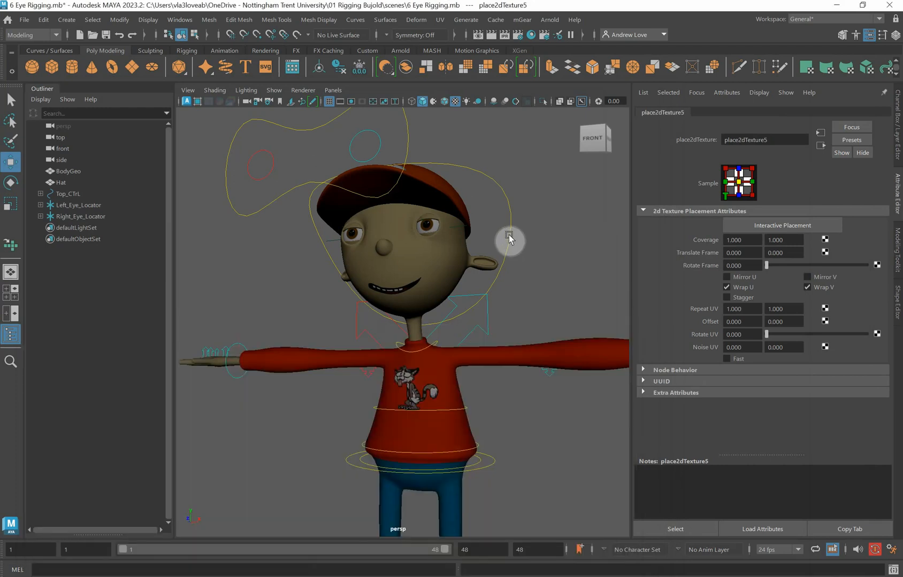
Open Set Driven Key for the head control Head_CTrL and load its Mouth Shapes attribute as the driver
click(509, 235)
click(897, 128)
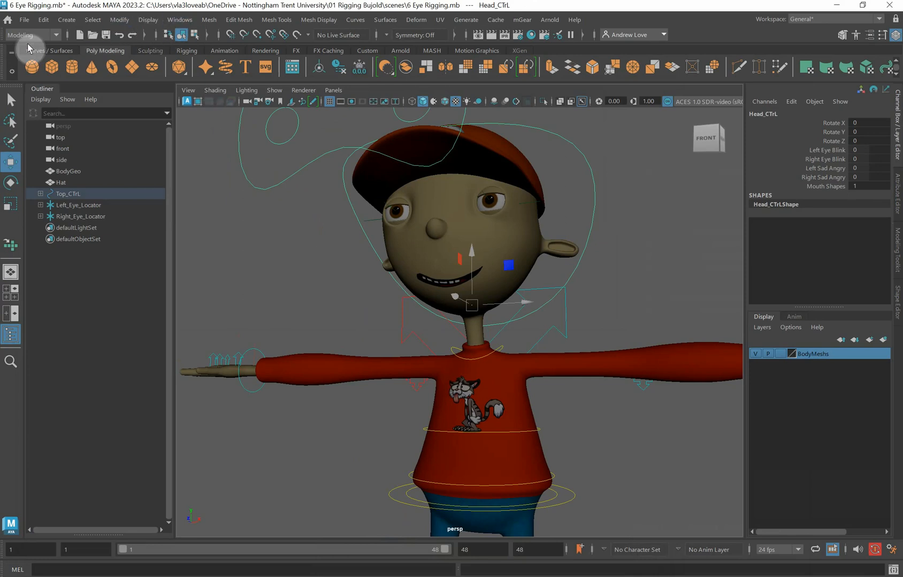
click(55, 35)
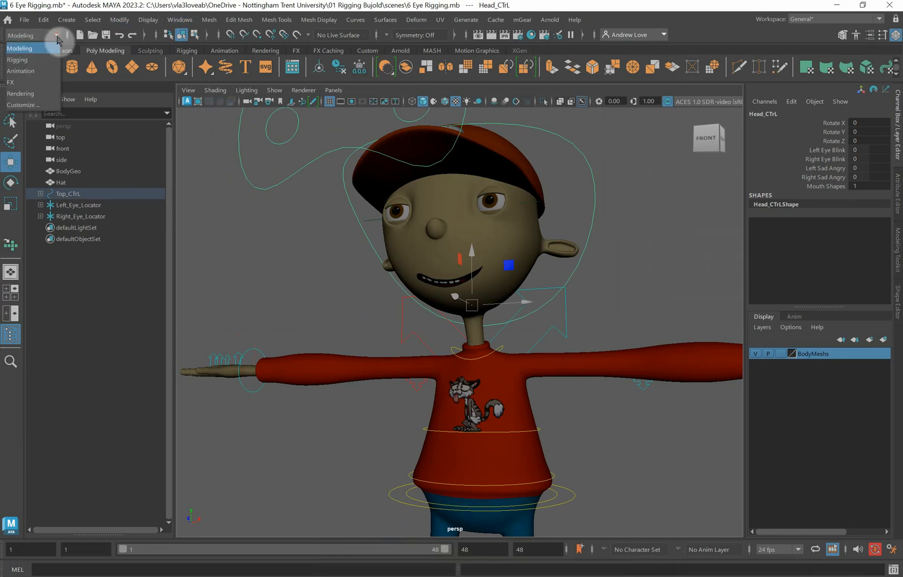
click(42, 71)
click(206, 19)
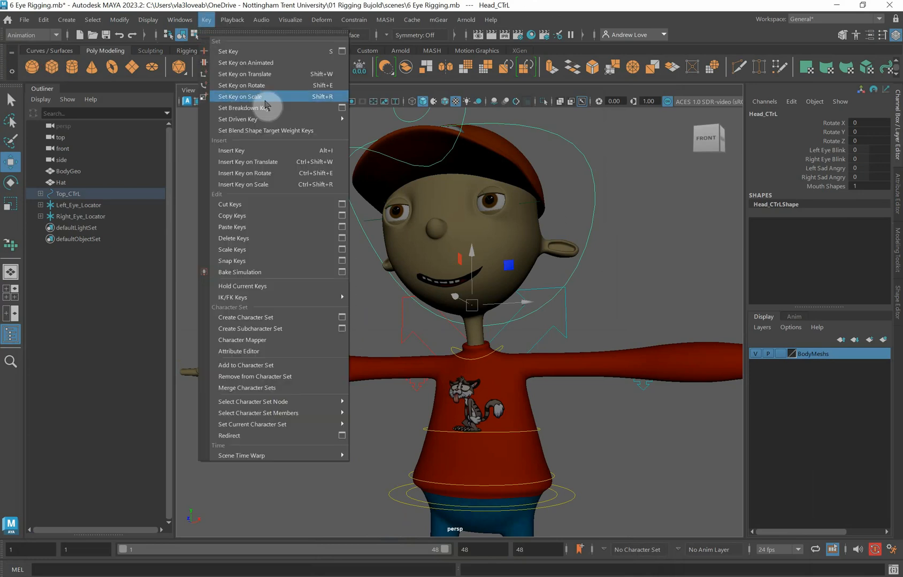
mouse_move(282, 120)
click(369, 121)
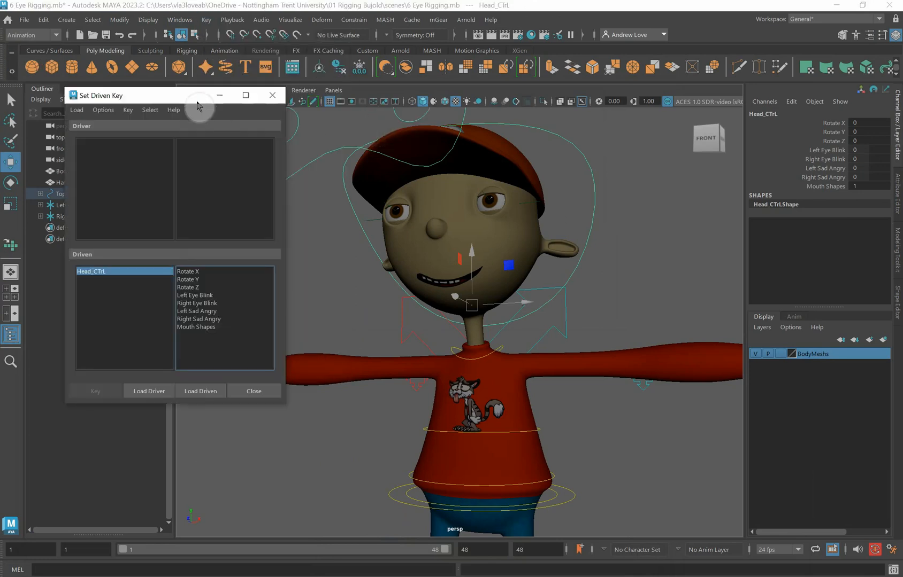
drag(197, 98, 173, 89)
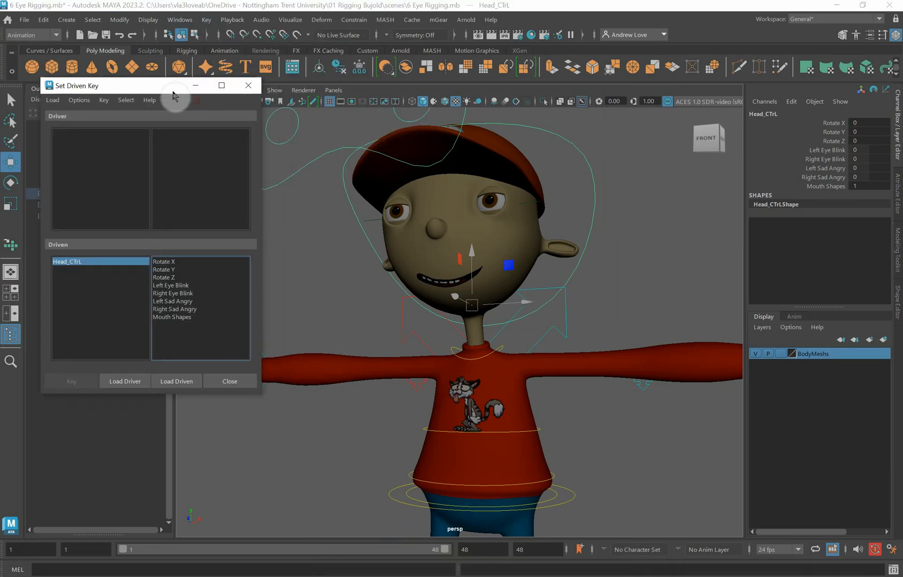
click(124, 380)
click(183, 188)
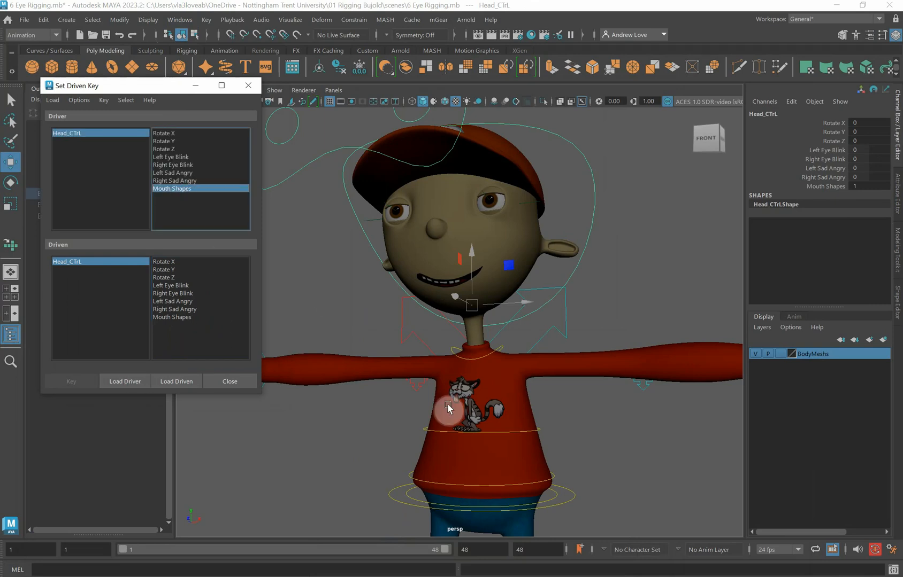
Reopen the Hypershade, graph the aiMouthShapes material's connections and select its place2dTexture5 node
click(551, 250)
click(896, 195)
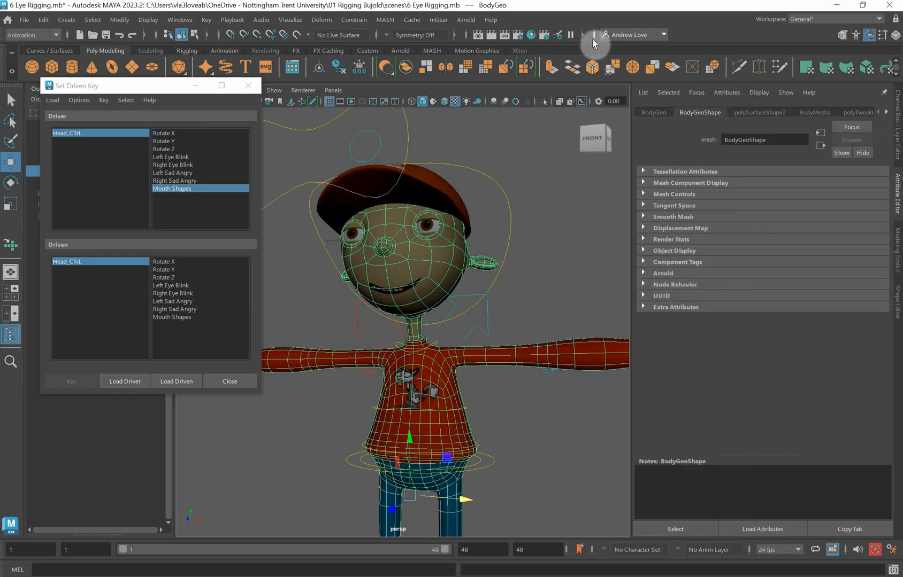
click(531, 35)
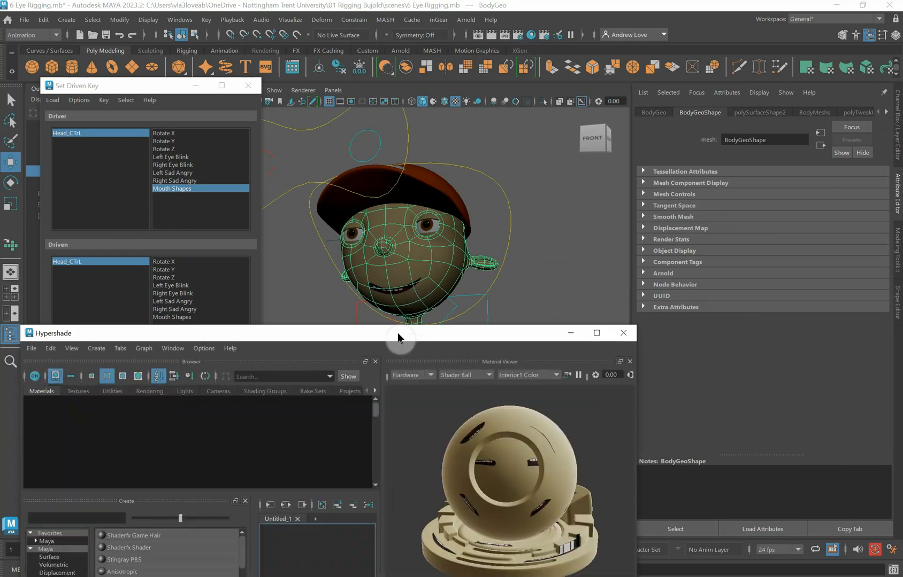
drag(397, 332, 479, 75)
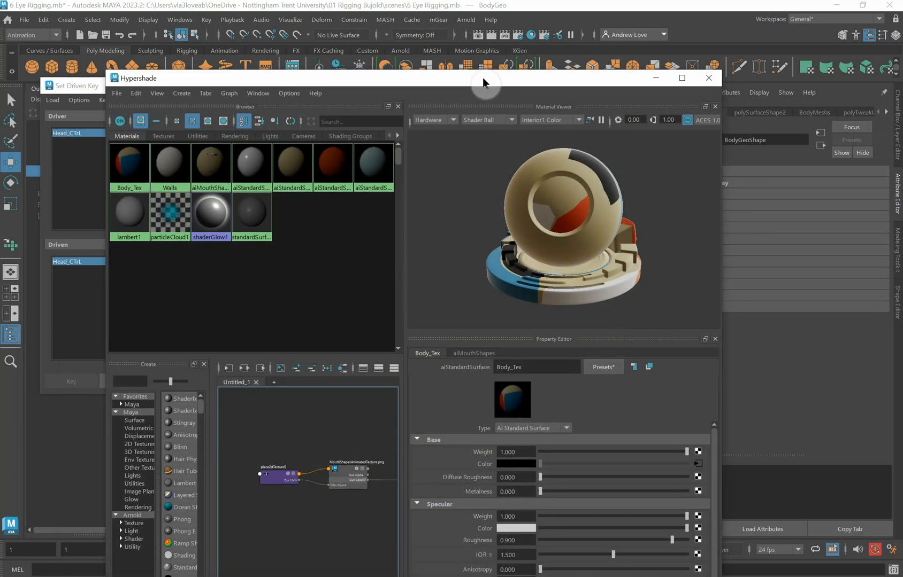
click(210, 166)
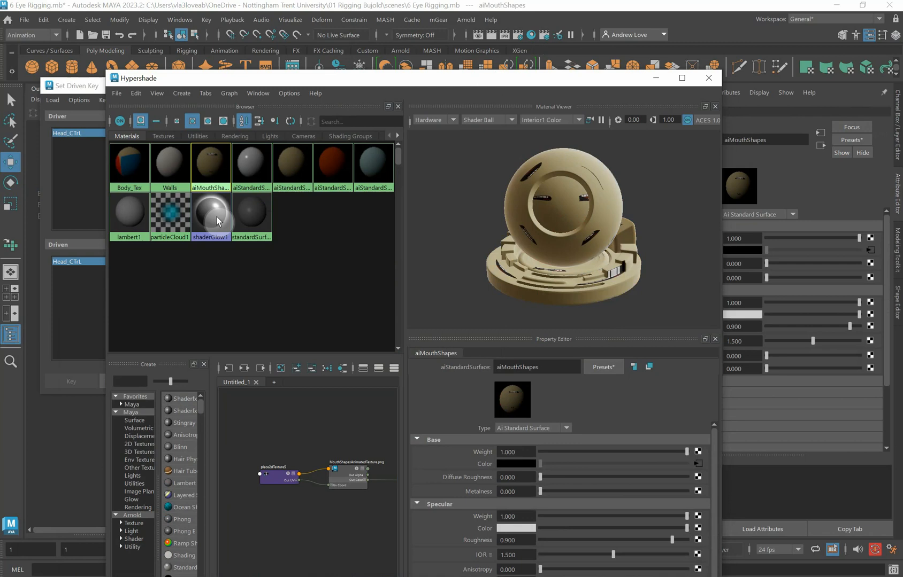
click(244, 368)
click(243, 496)
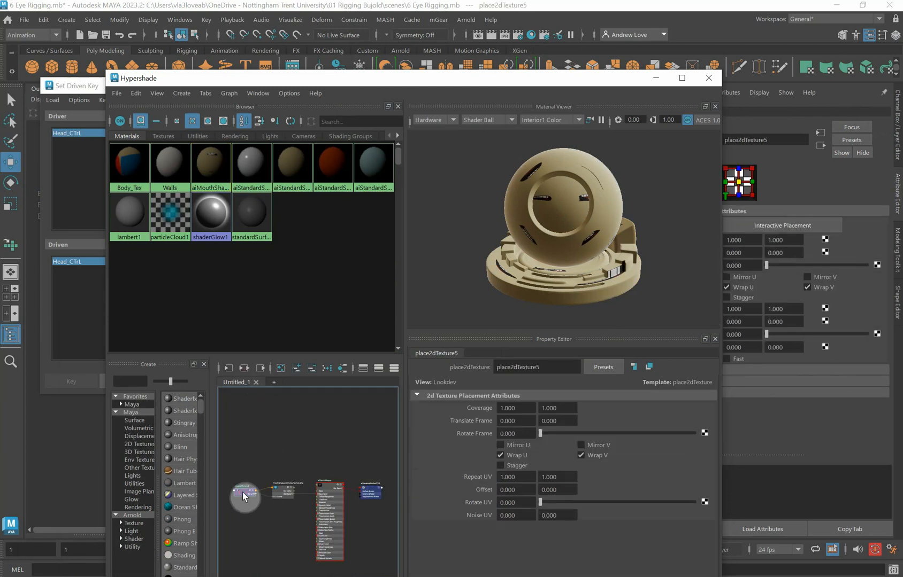
Load place2dTexture5 as the driven node in Set Driven Key and choose its Offset U and Offset V attributes
drag(493, 81, 573, 114)
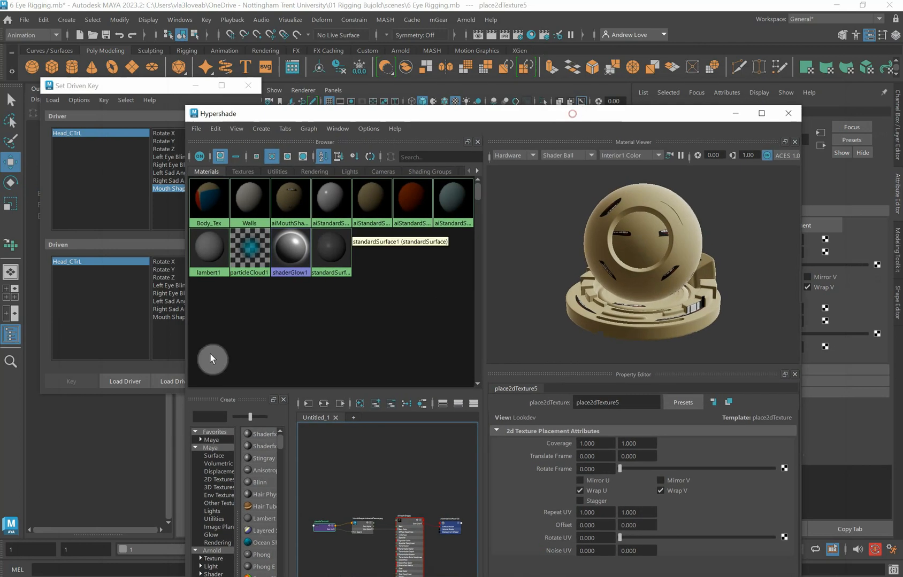
click(164, 383)
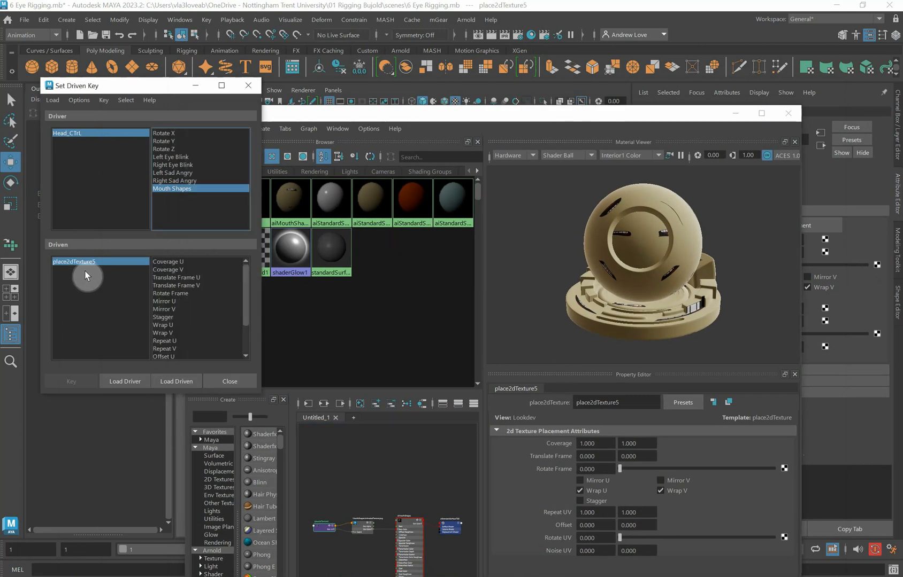
scroll(210, 304, down, 2)
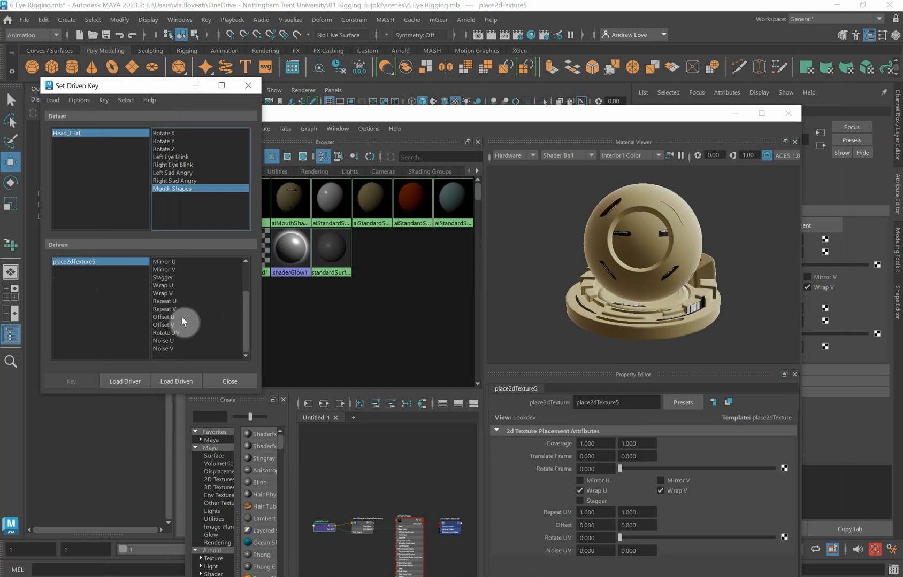
drag(182, 317, 181, 324)
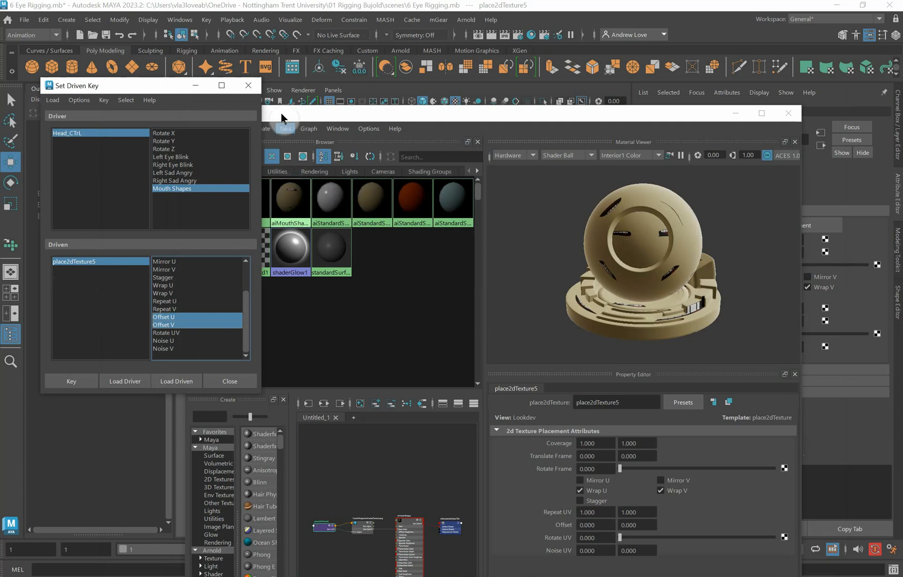
drag(172, 82, 160, 75)
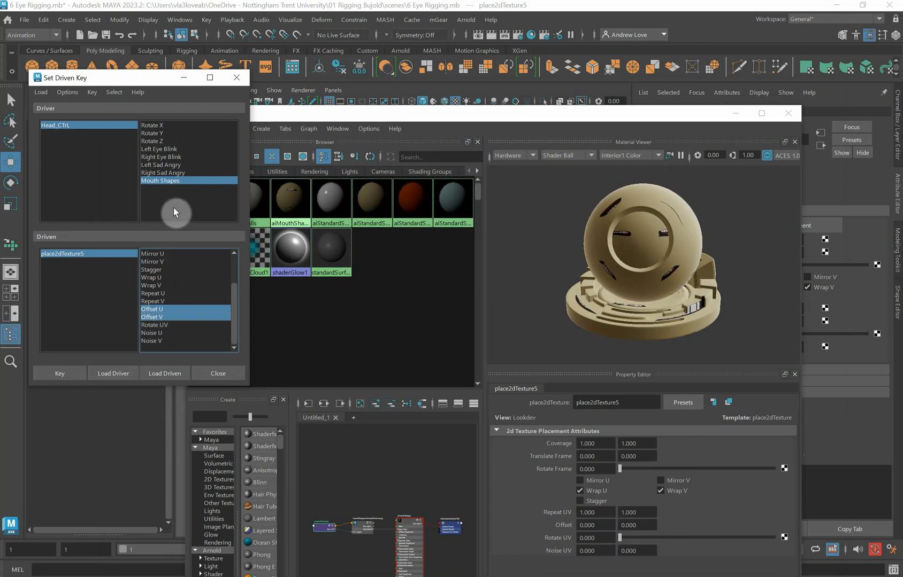
Select the head control and set a driven key for Mouth Shapes 1 with the texture offset at 0, 0
drag(629, 117, 554, 331)
click(511, 222)
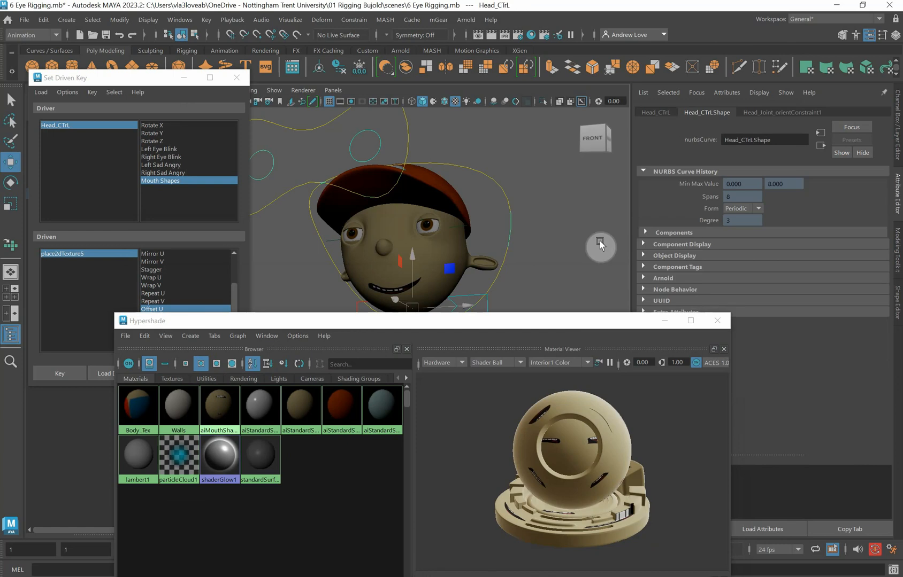
click(896, 127)
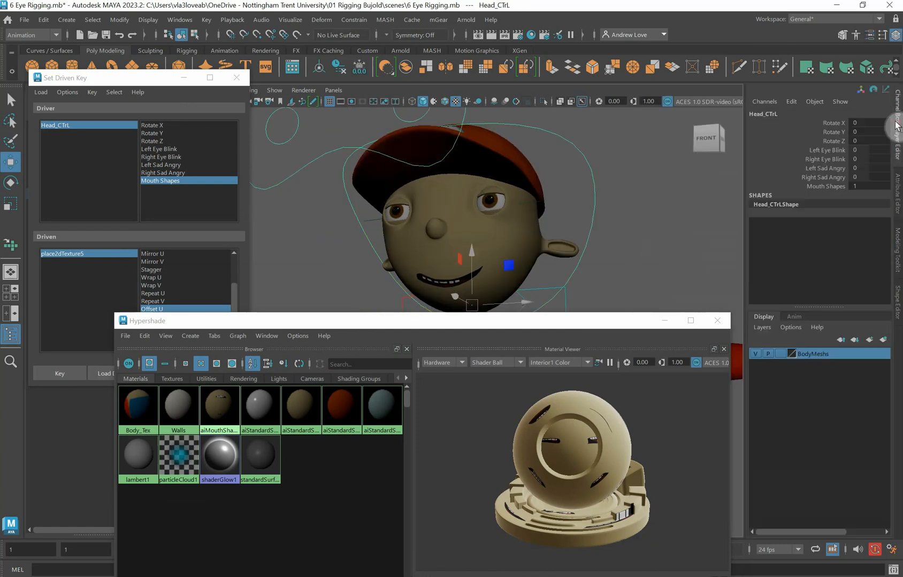
click(58, 374)
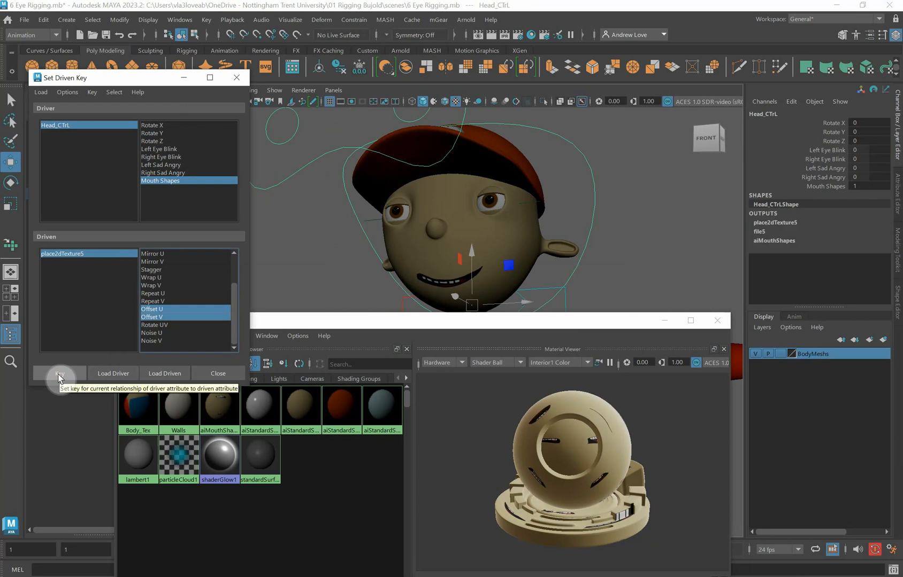
Set Mouth Shapes to 2 and the texture's U offset to 0.25, and set a driven key for this pair
drag(547, 318, 630, 342)
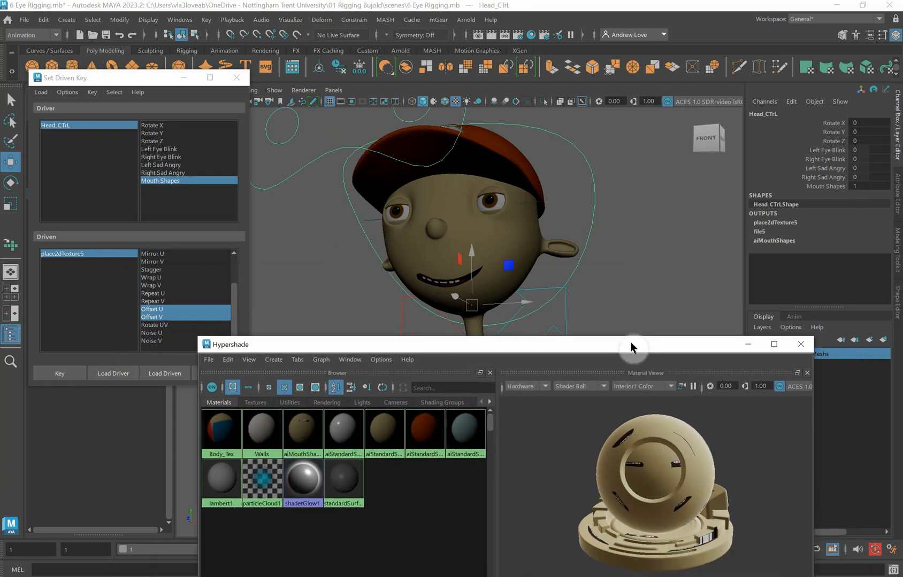
drag(630, 343, 602, 291)
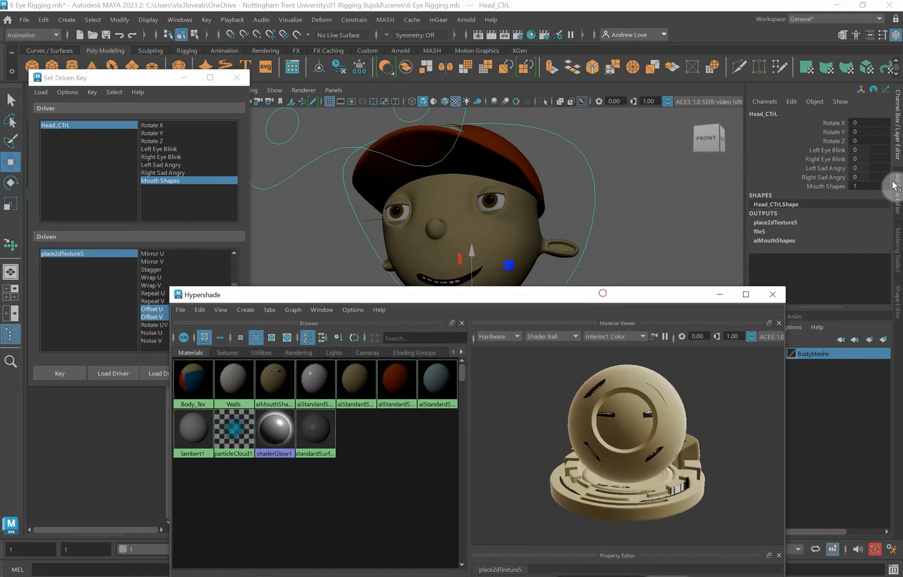
double_click(873, 185)
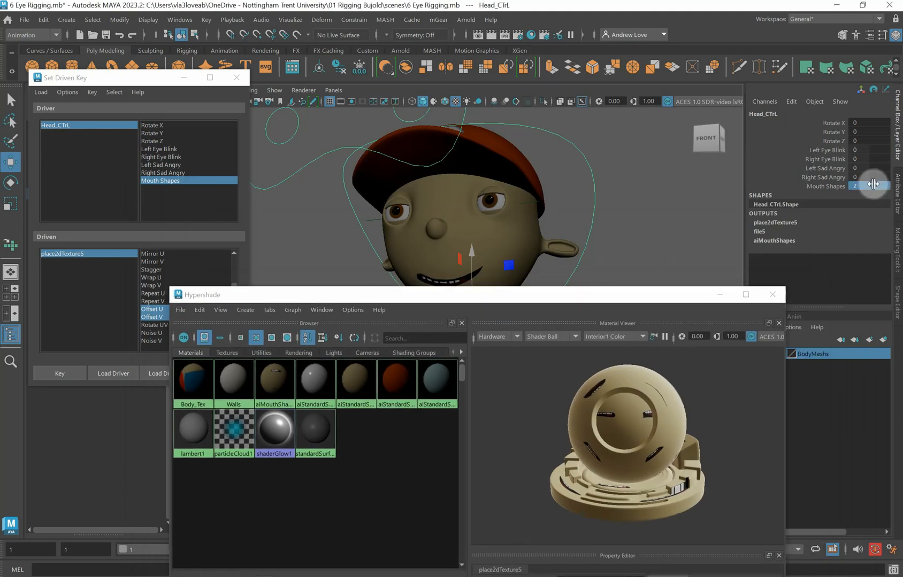
drag(651, 288, 624, 66)
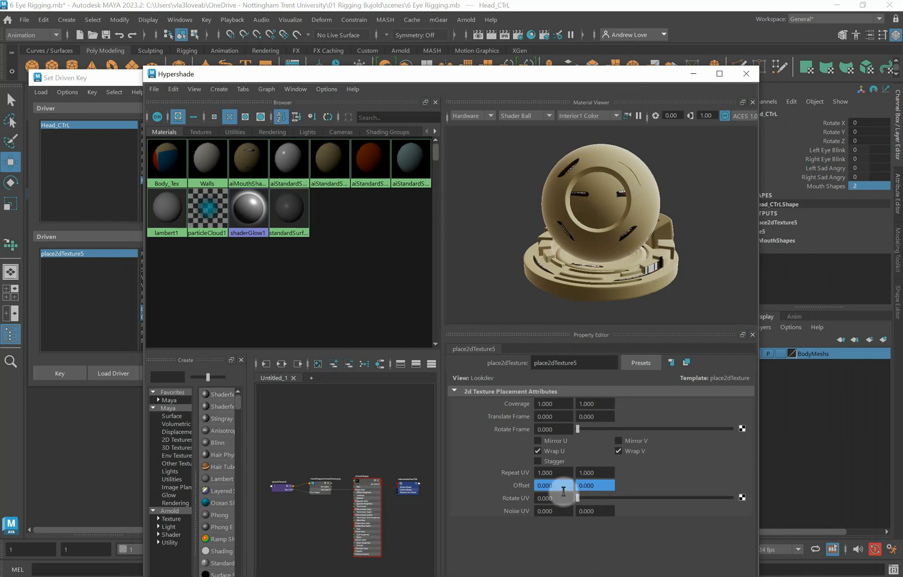
drag(544, 486, 560, 485)
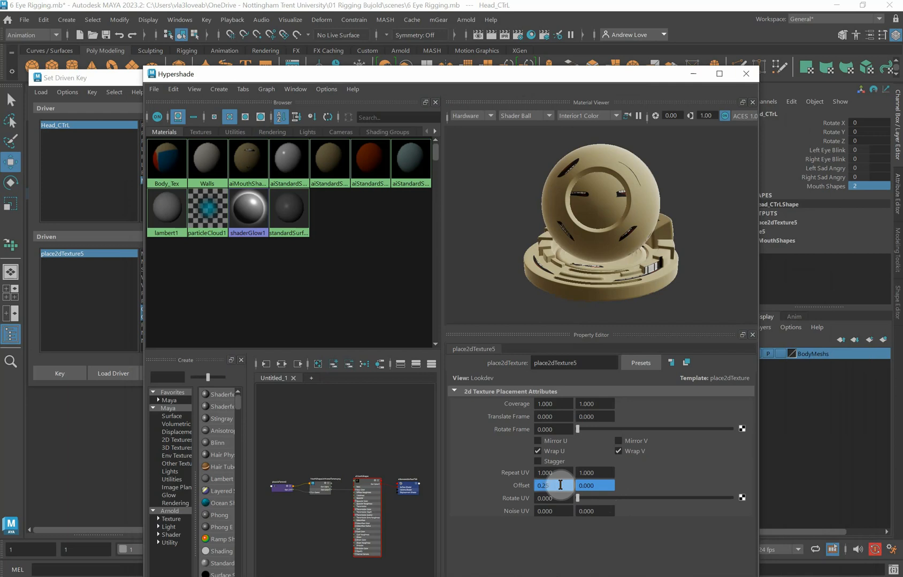
key(Return)
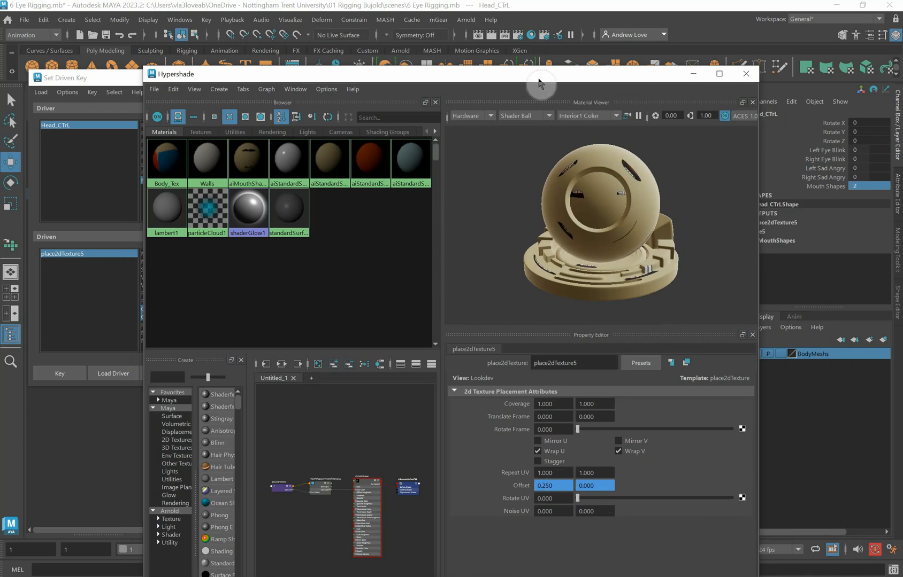
drag(540, 79, 516, 411)
click(60, 373)
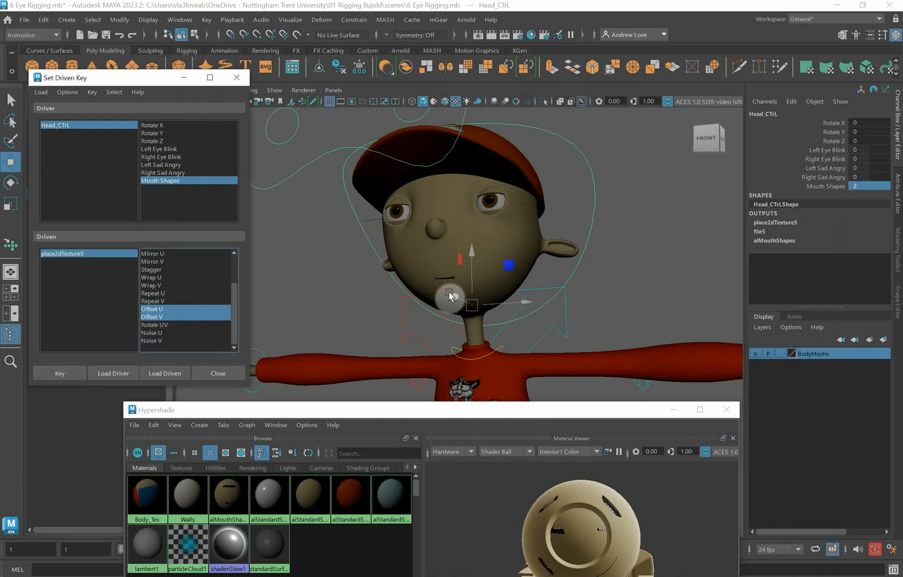
Set Mouth Shapes to 3 and the texture's U offset to 0.5, and set a driven key for this pair
click(825, 186)
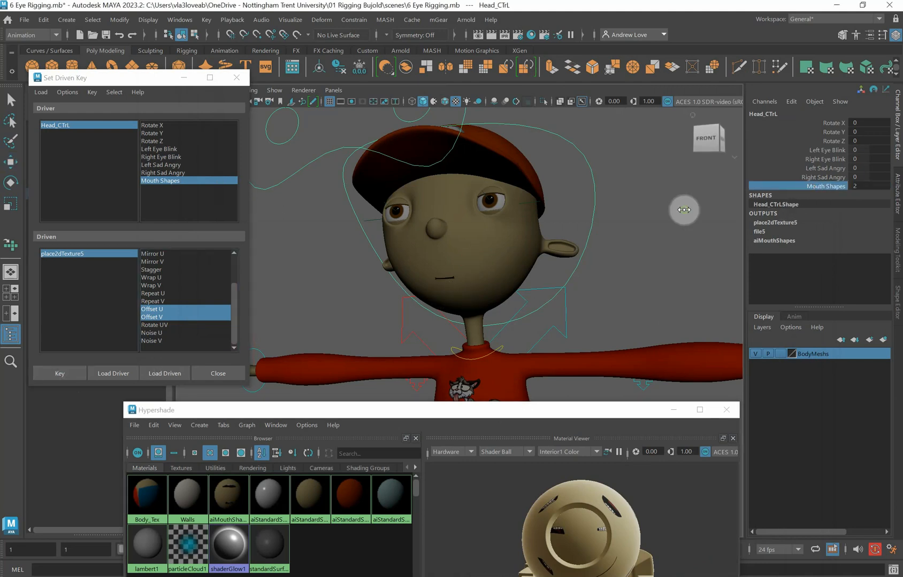
mouse_move(685, 209)
middle_down()
mouse_move(668, 210)
mouse_move(685, 208)
middle_up()
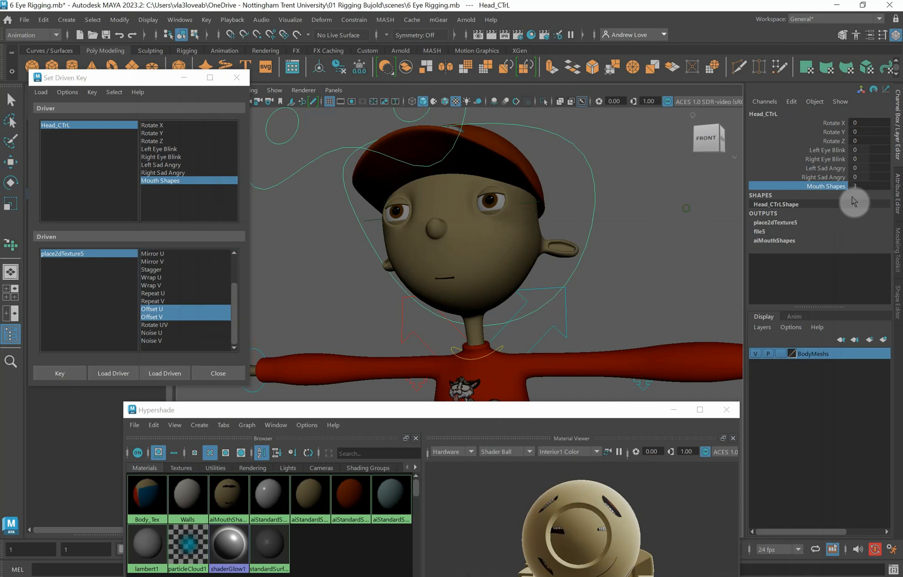
drag(573, 417, 580, 111)
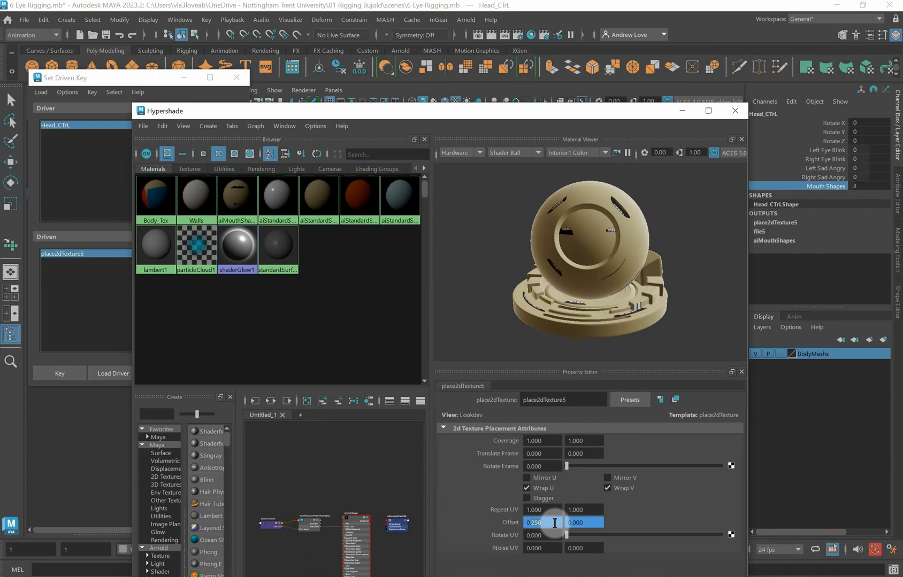
key(Return)
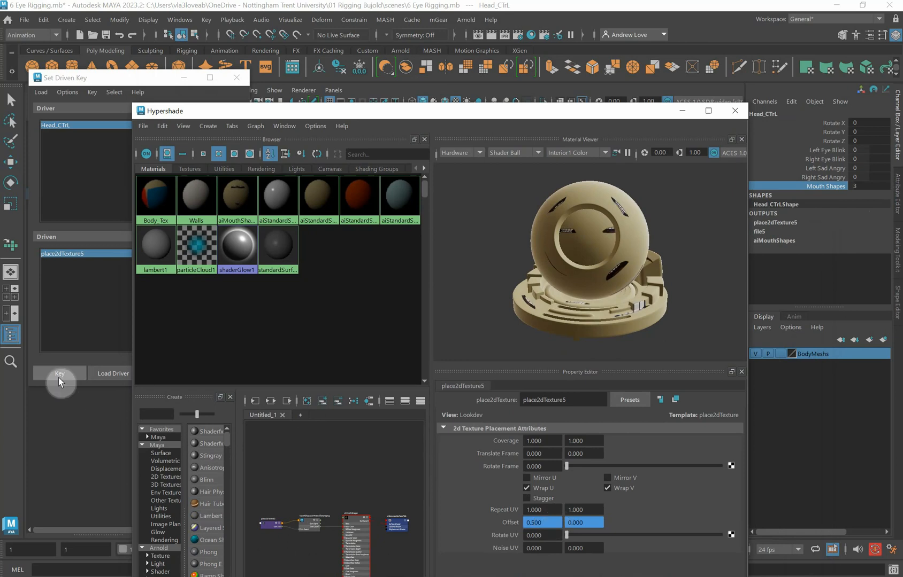
click(59, 374)
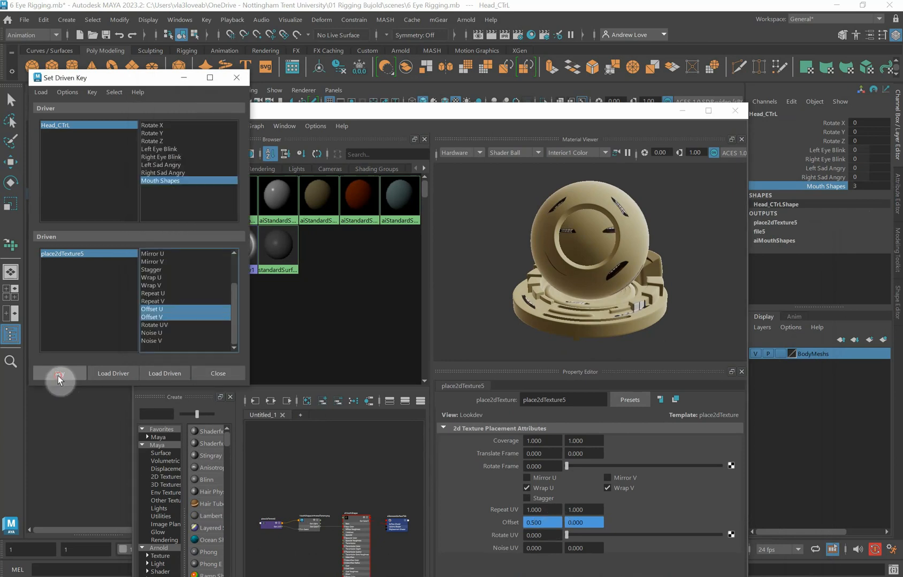
Set Mouth Shapes to 4 and the texture's U offset to 0.75, and set a driven key for this pair
click(859, 187)
text(3)
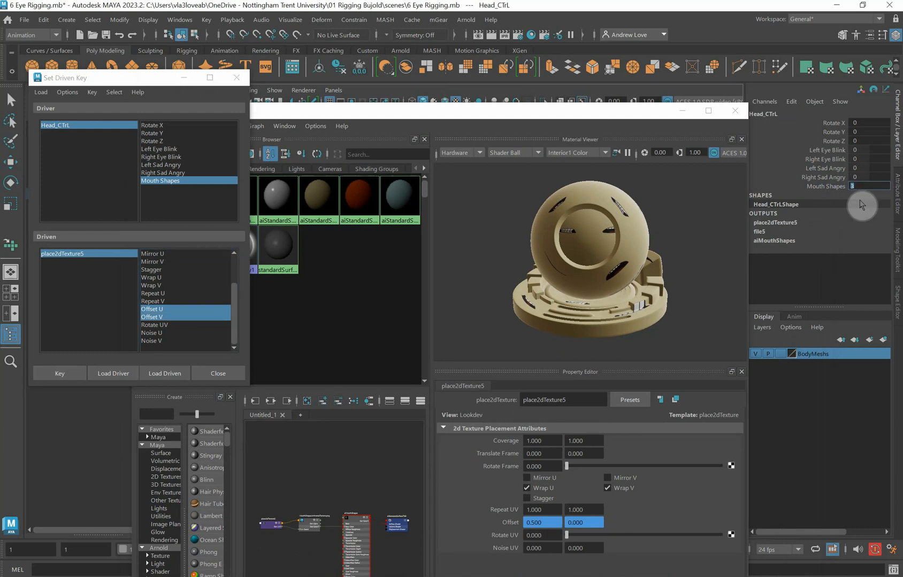
text(4)
key(Return)
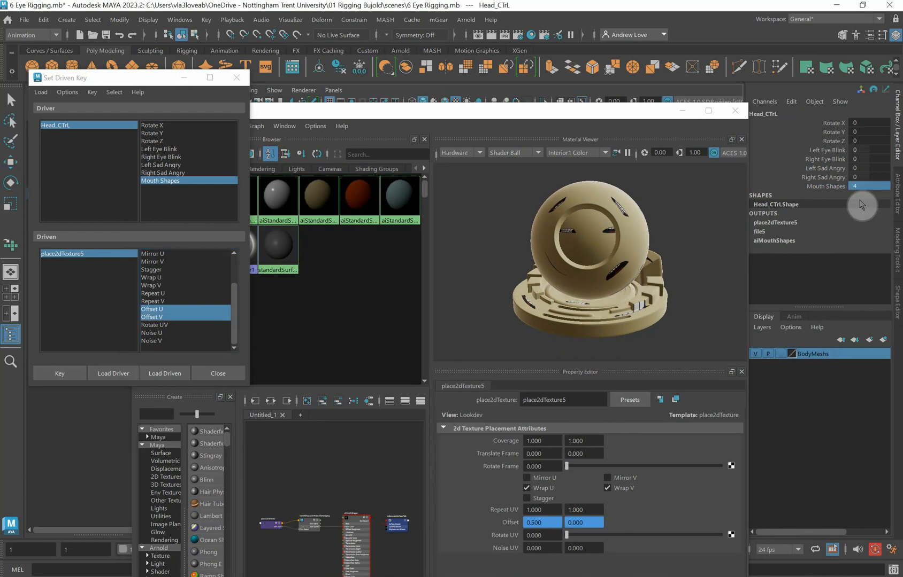
click(533, 523)
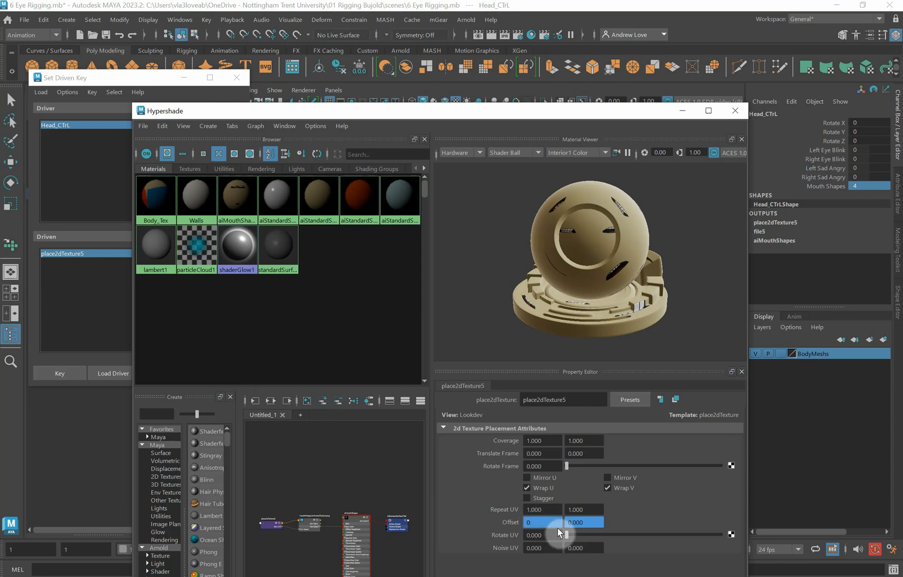
key(Return)
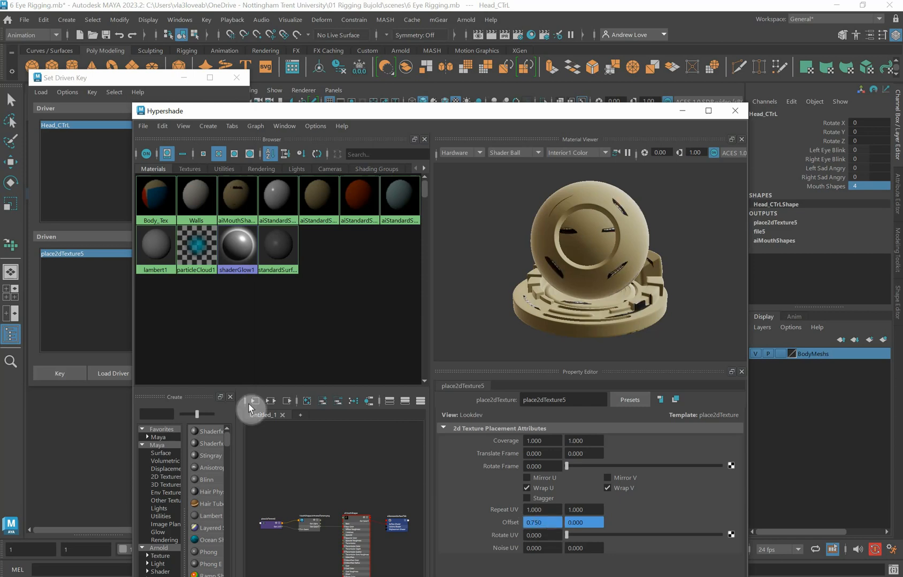
click(61, 377)
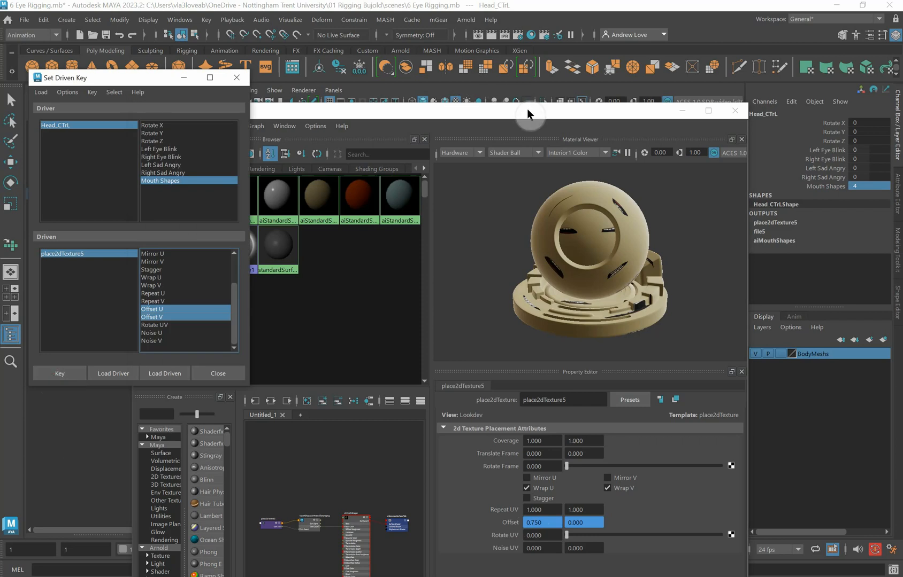
Uncover the character's face, scrub Mouth Shapes to check the keyed mouths, and leave the attribute at 5
drag(527, 114, 524, 411)
click(823, 186)
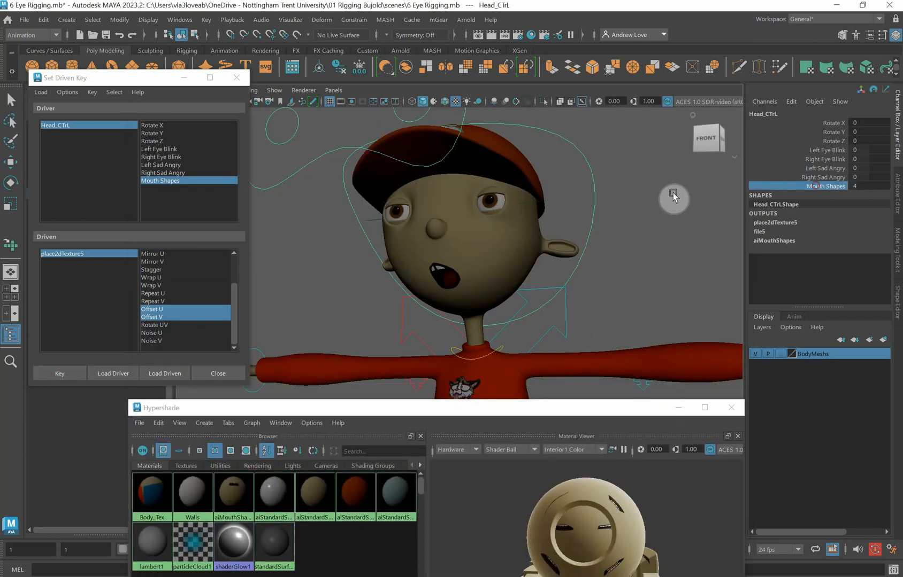
middle_drag(674, 198, 635, 198)
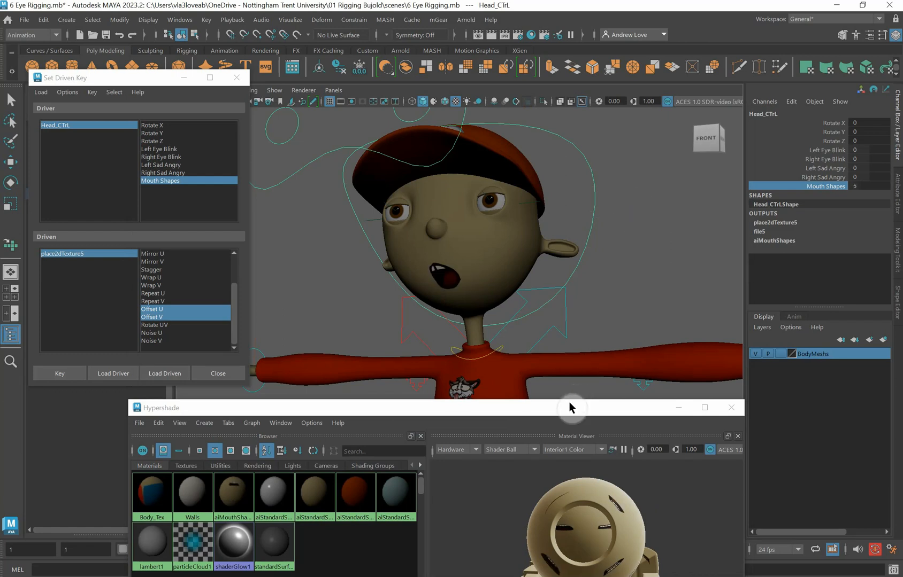
Set the texture offset to U 0 and V 0.25, and set a driven key for Mouth Shapes 5
drag(569, 402, 611, 52)
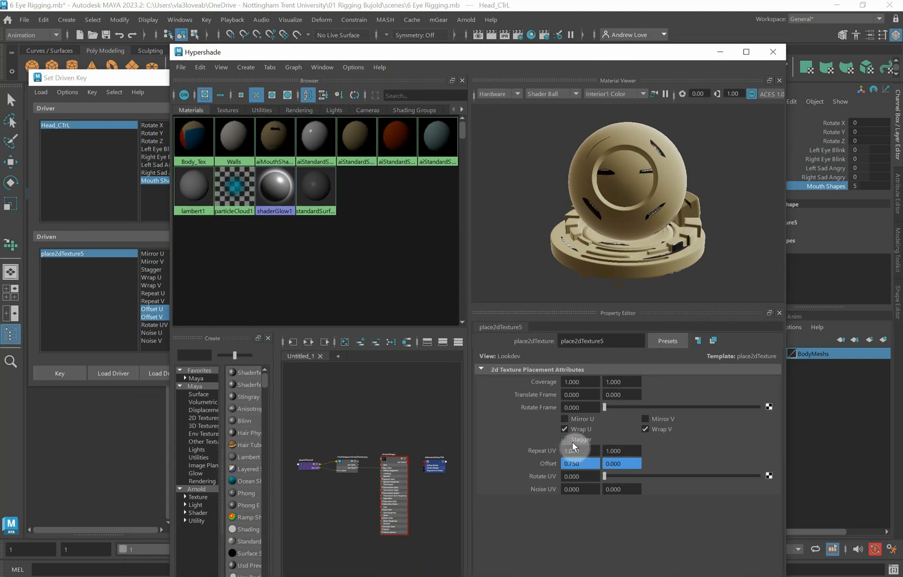
click(586, 464)
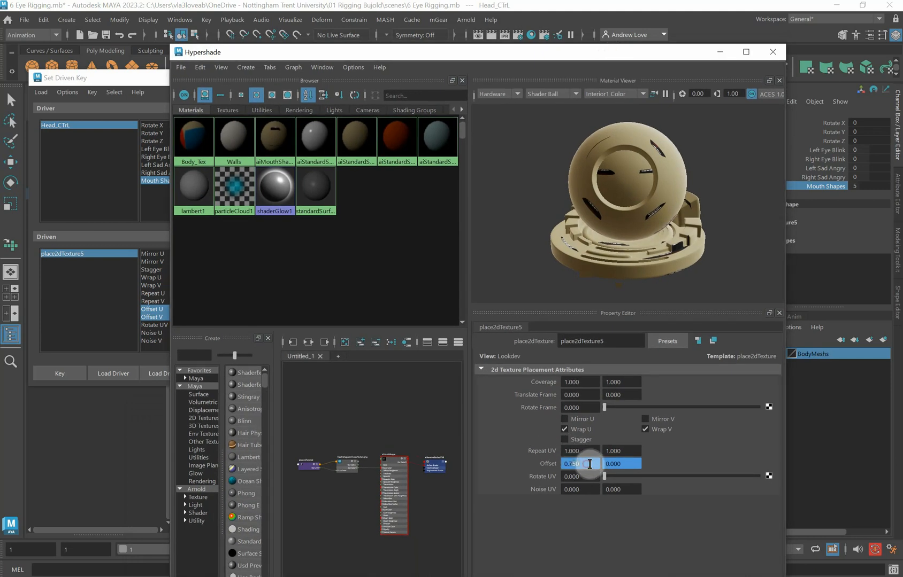
click(610, 463)
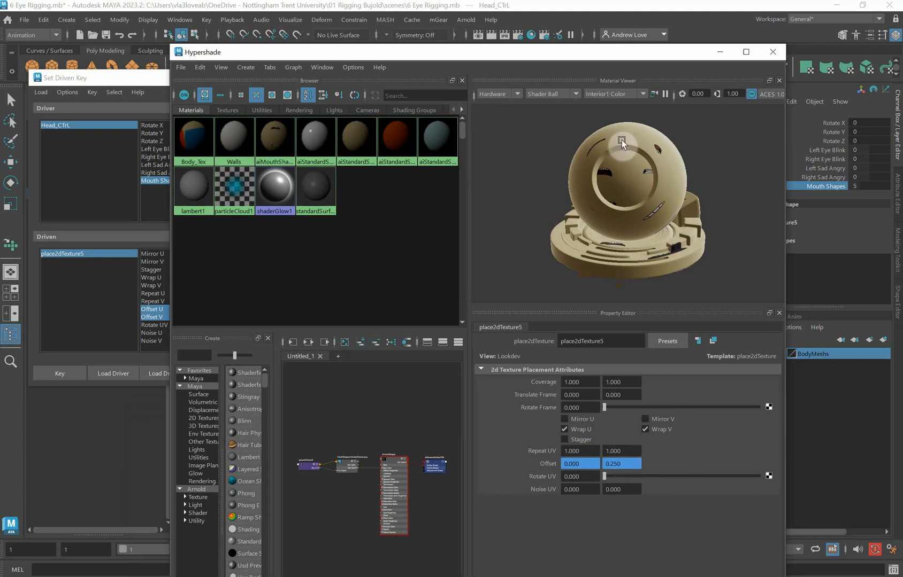
drag(597, 57, 615, 356)
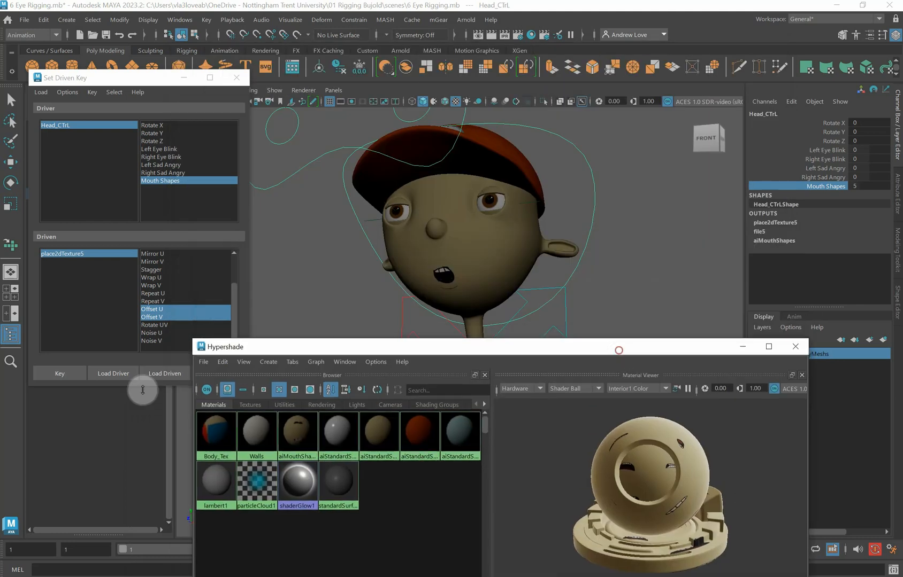
click(58, 375)
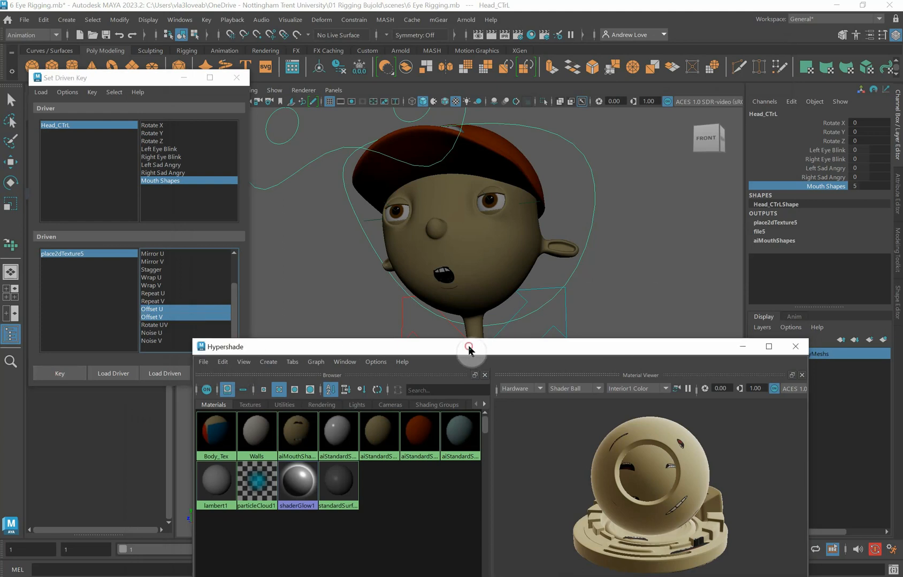
Set Mouth Shapes to 6 and the texture's U offset to 0.25, and set a driven key for this pair
drag(467, 352, 462, 337)
double_click(861, 187)
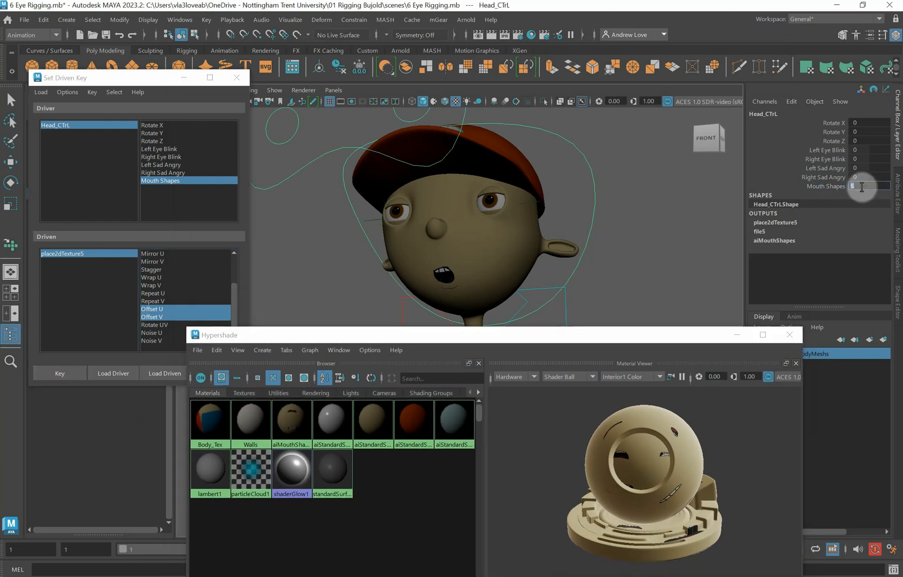
text(6)
key(Return)
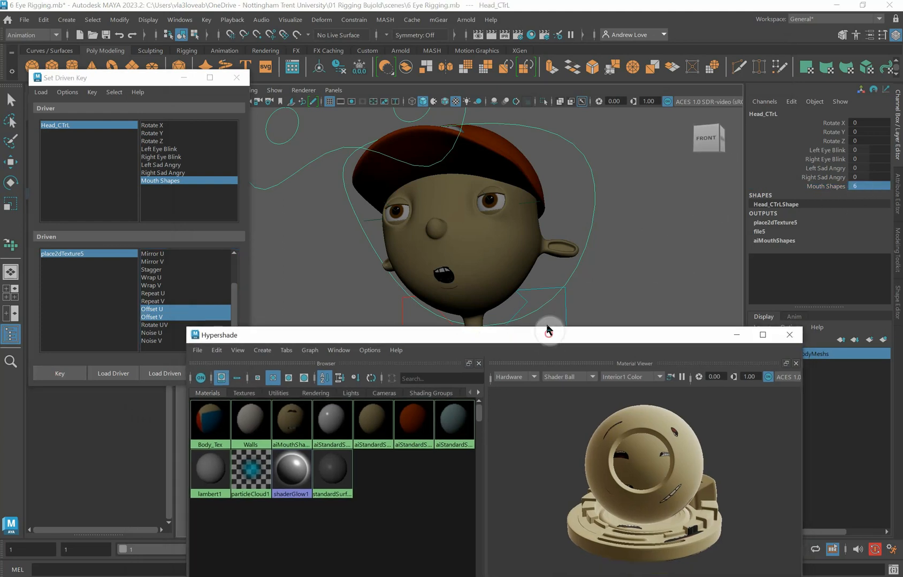
drag(544, 331, 477, 87)
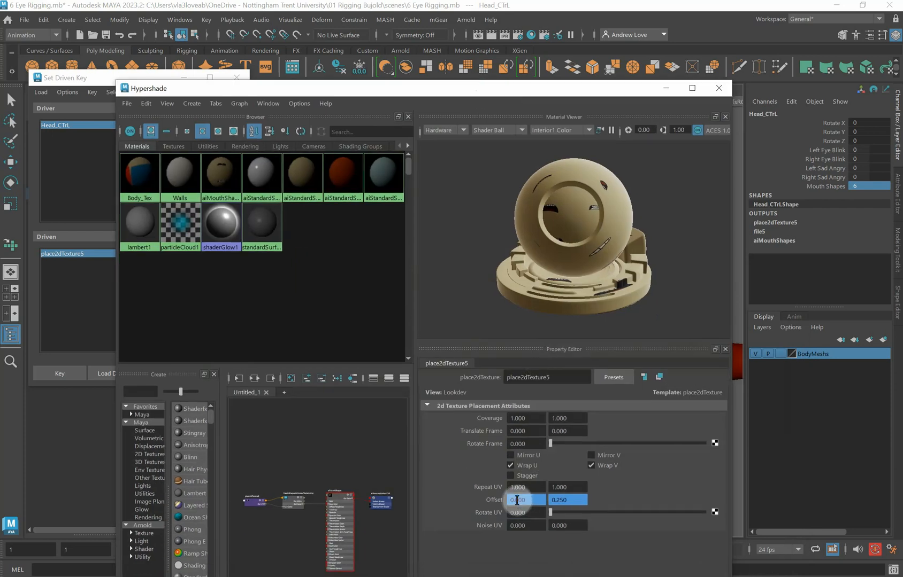
click(517, 500)
click(555, 499)
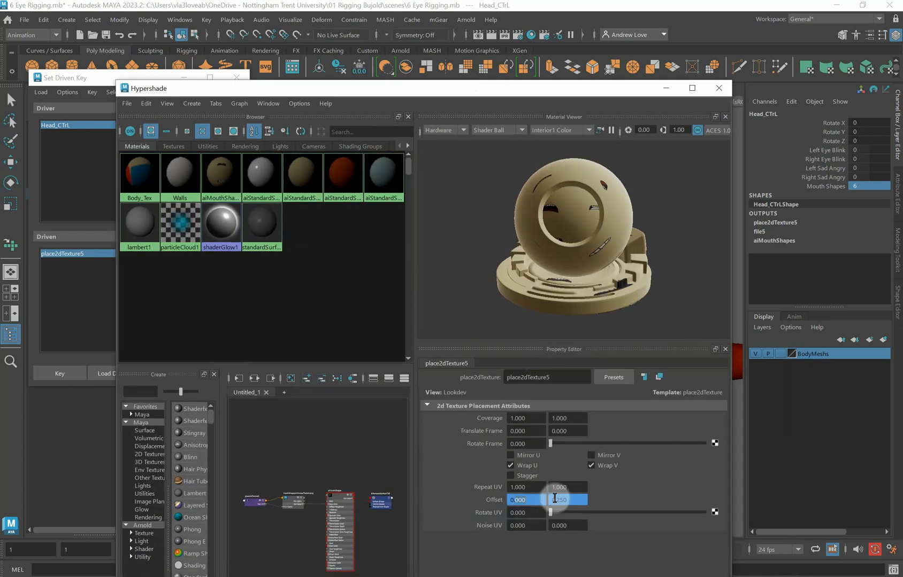
key(Return)
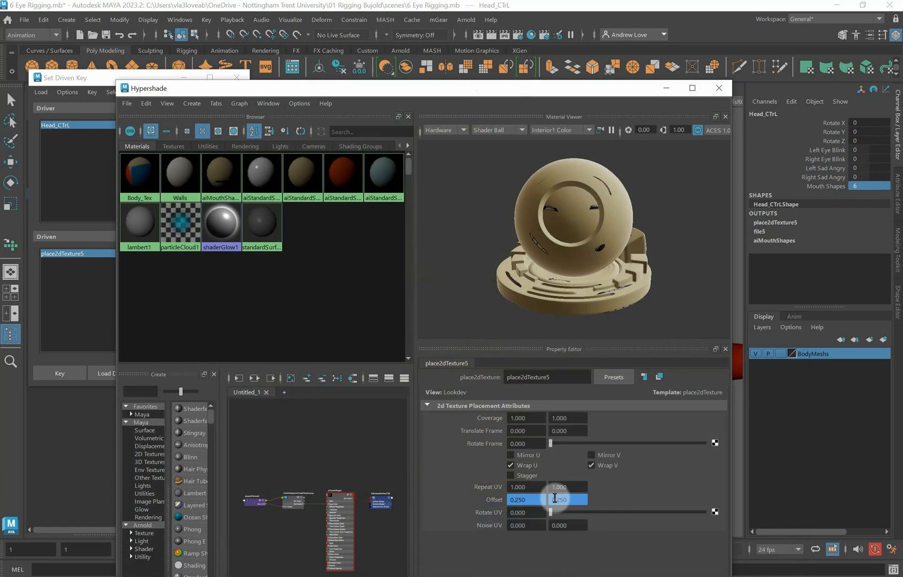
drag(486, 84, 592, 305)
click(46, 375)
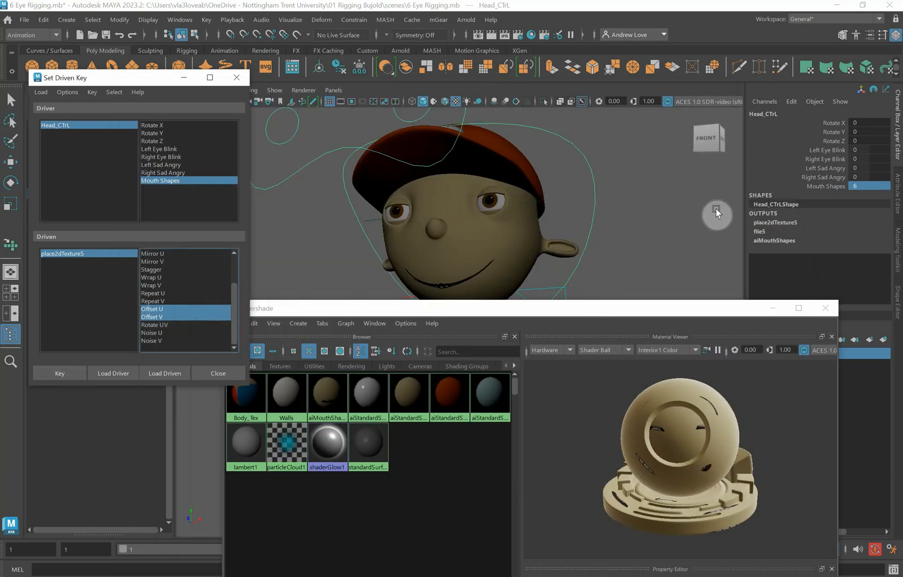
Set Mouth Shapes to 7 and the texture's U offset to 0.5, and set a driven key for this pair
click(865, 186)
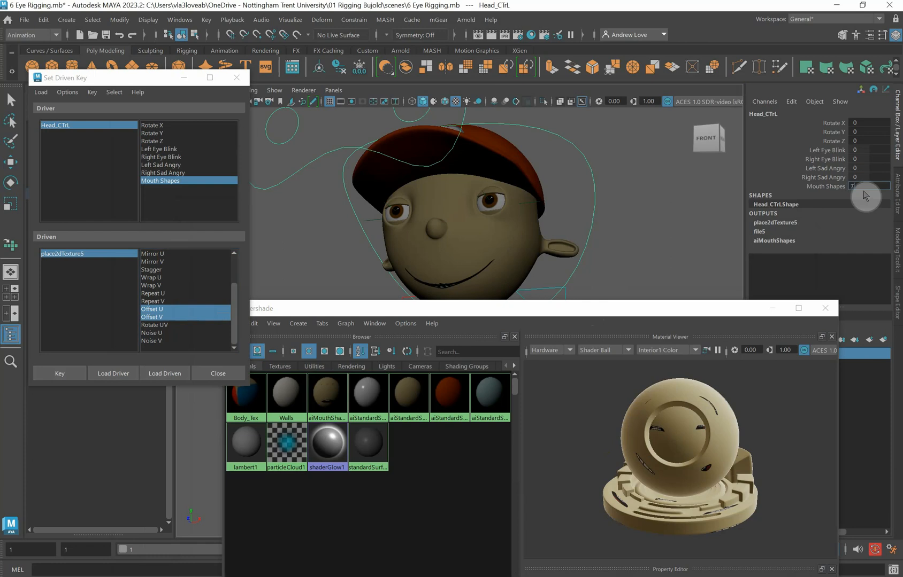
key(Return)
drag(520, 309, 422, 89)
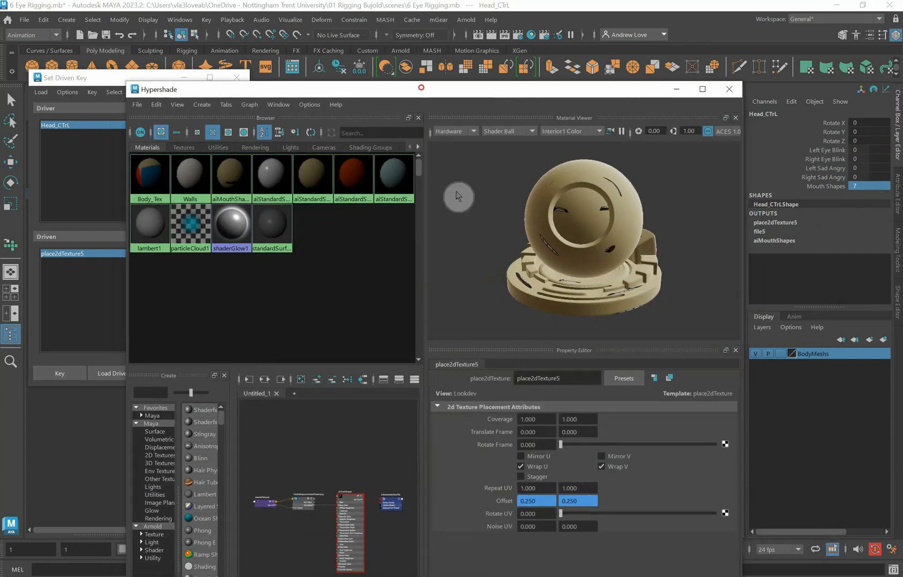
drag(528, 501, 542, 501)
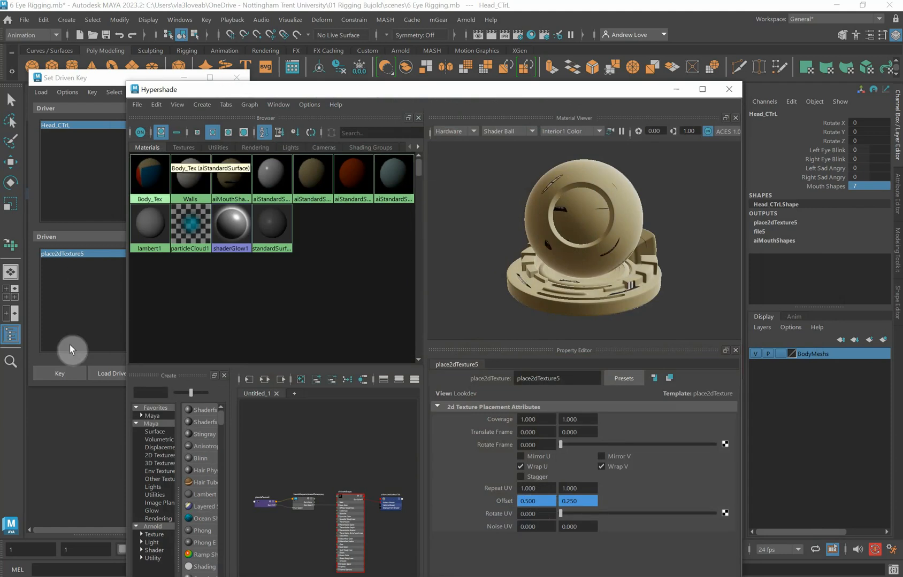
click(59, 373)
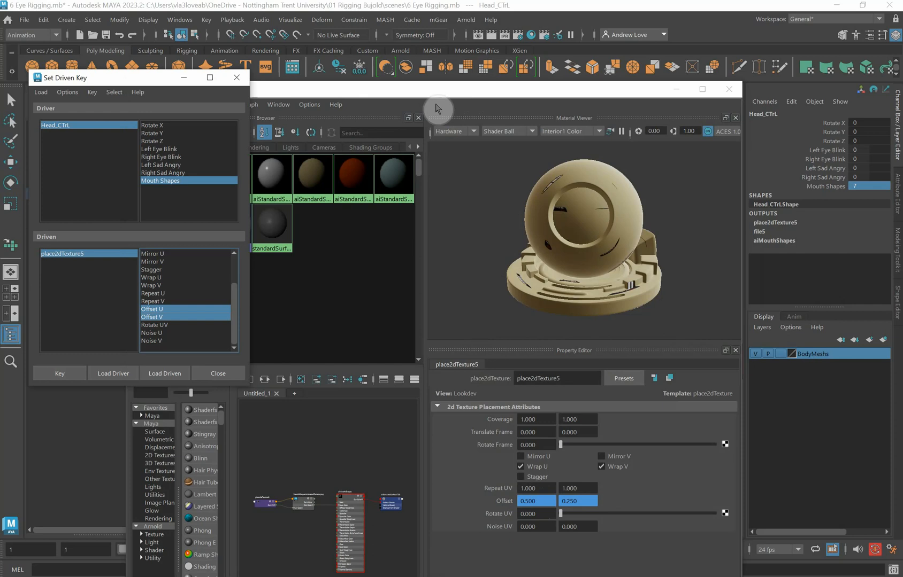
Set Mouth Shapes to 8 and the texture's U offset to 0.75, and set a driven key for this pair
click(863, 187)
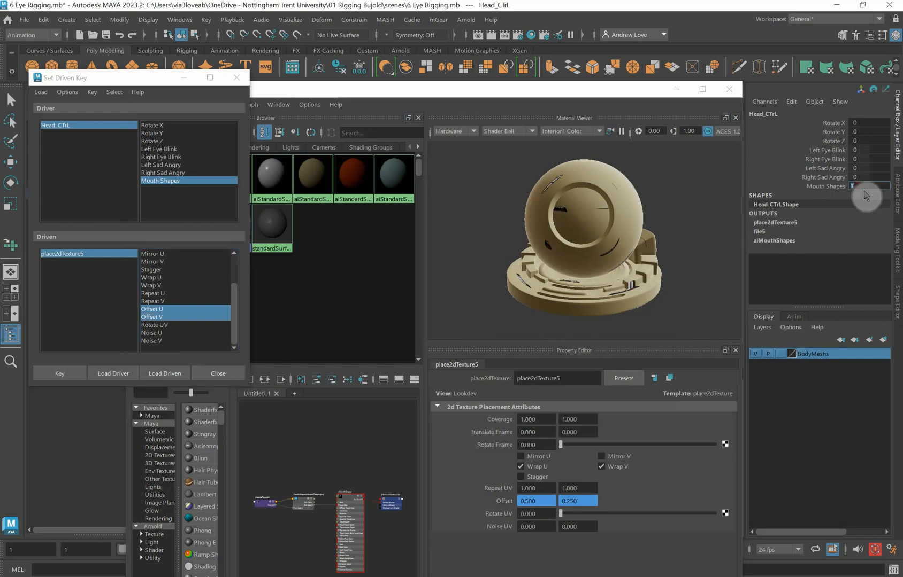
key(Return)
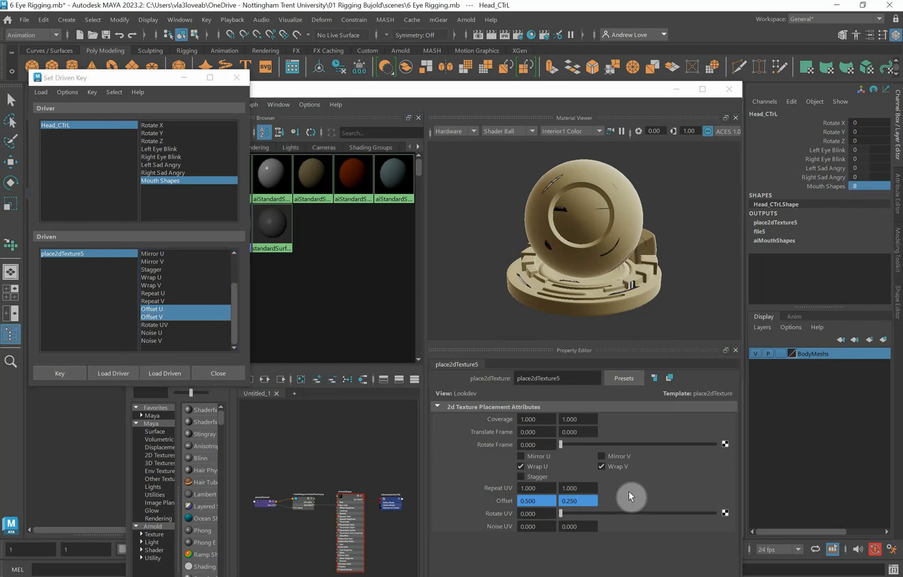
click(526, 502)
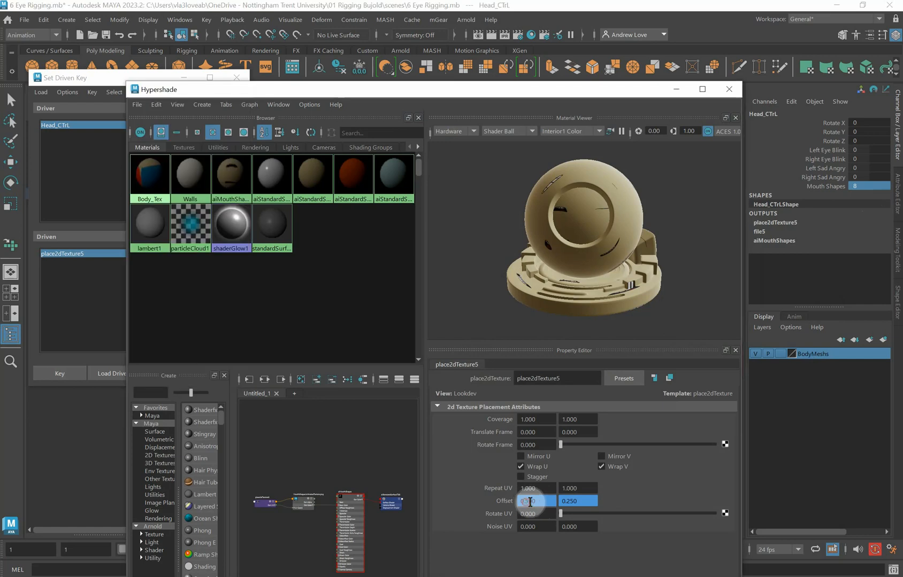
text(0.75)
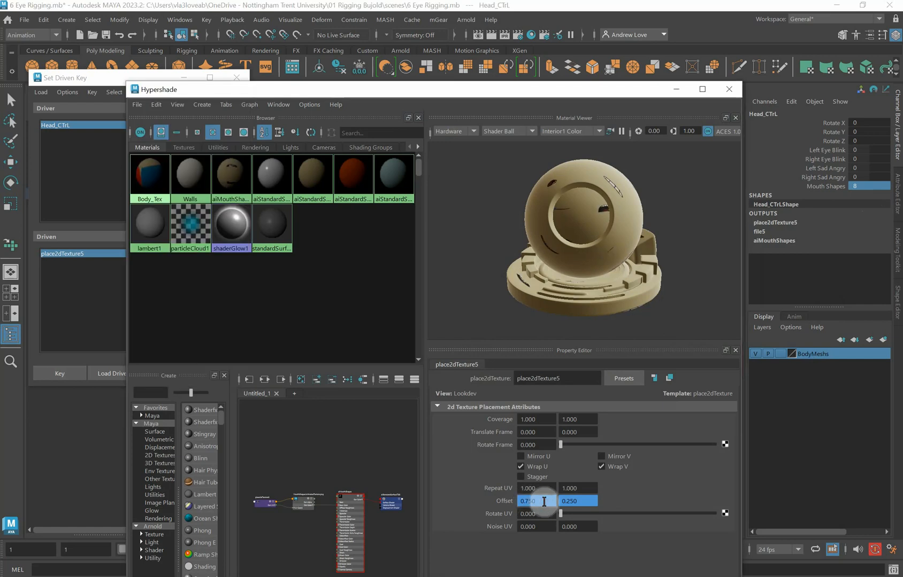
key(Return)
click(54, 374)
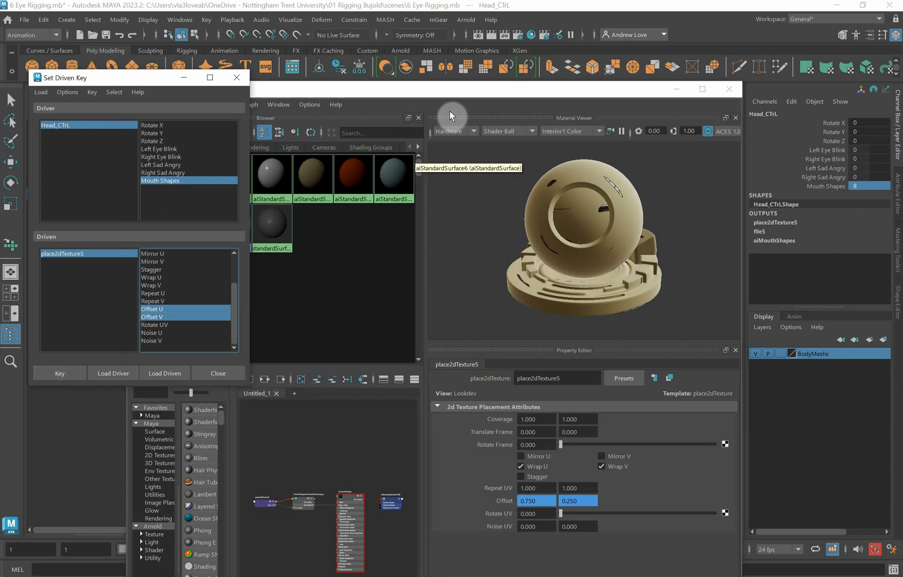
Uncover the character, scrub through Mouth Shapes to test the keyed mouths, and leave the attribute at 9
drag(471, 88, 459, 445)
click(832, 187)
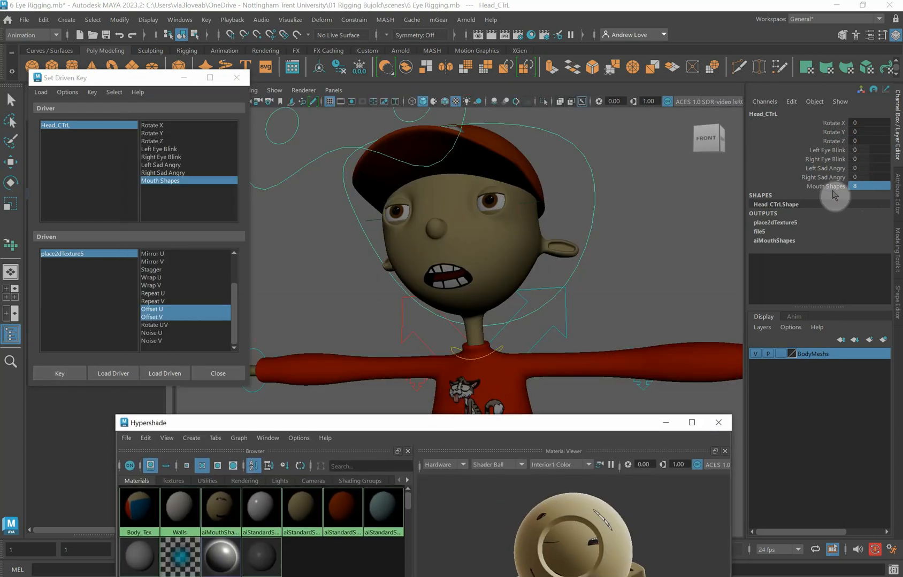
middle_drag(671, 215, 691, 210)
click(823, 191)
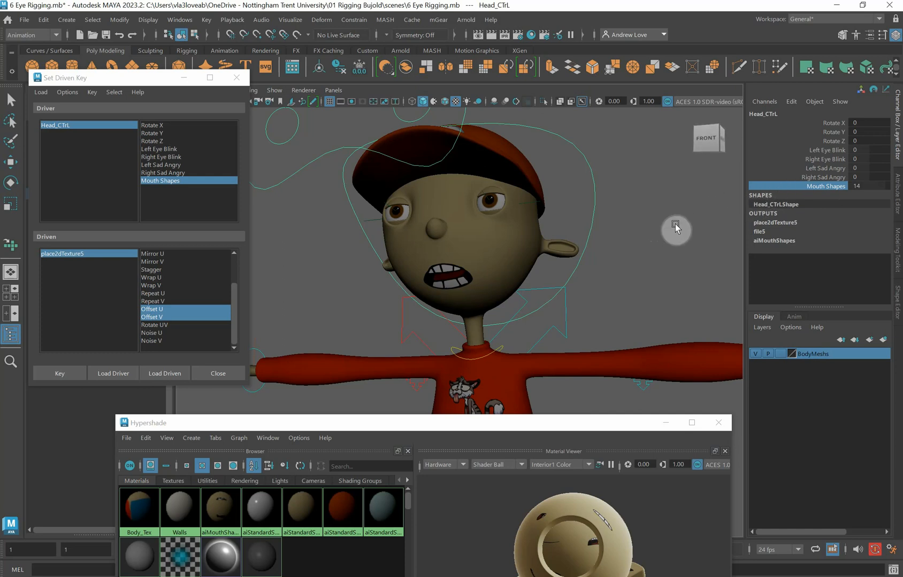
middle_drag(690, 224, 666, 219)
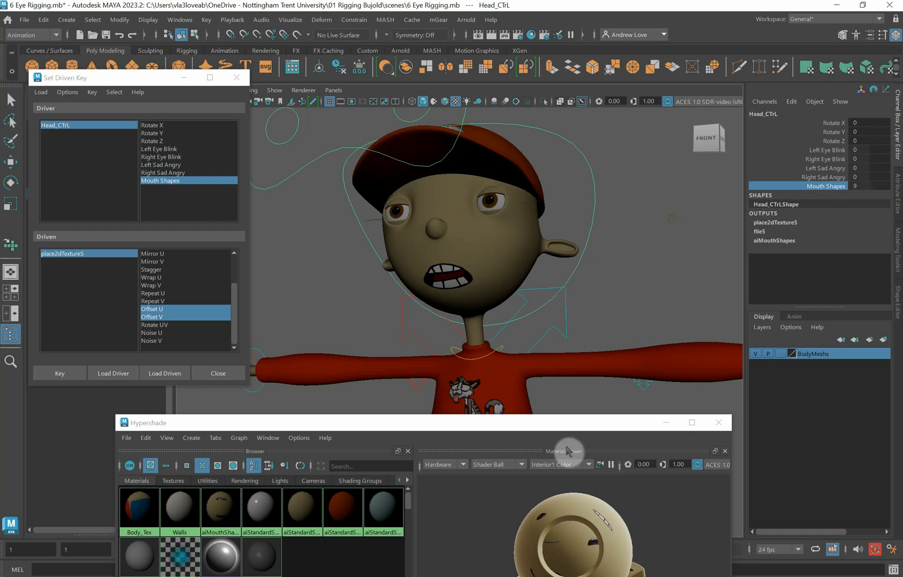
Set the texture offset to U 0 and V 0.5, and set a driven key for Mouth Shapes 9
drag(552, 426, 533, 91)
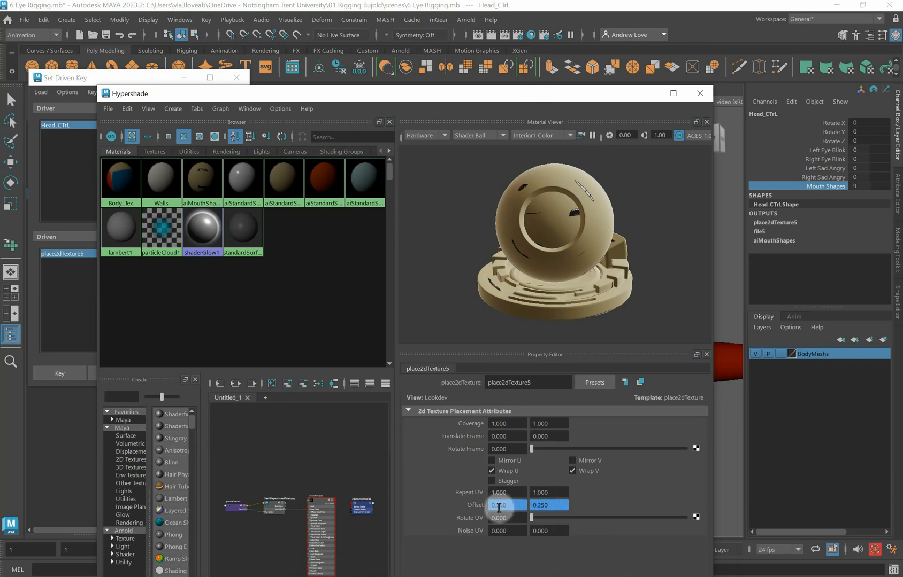
text(0)
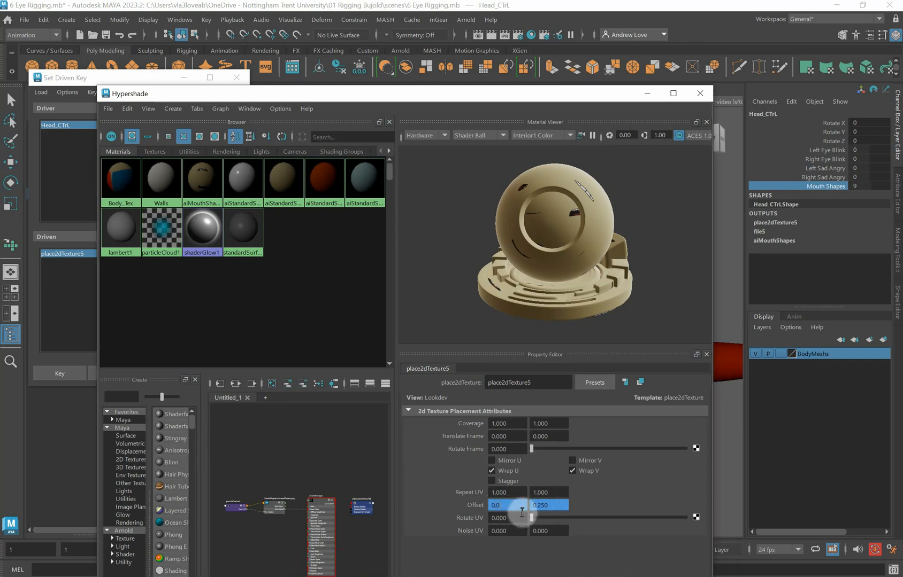
key(Return)
click(554, 506)
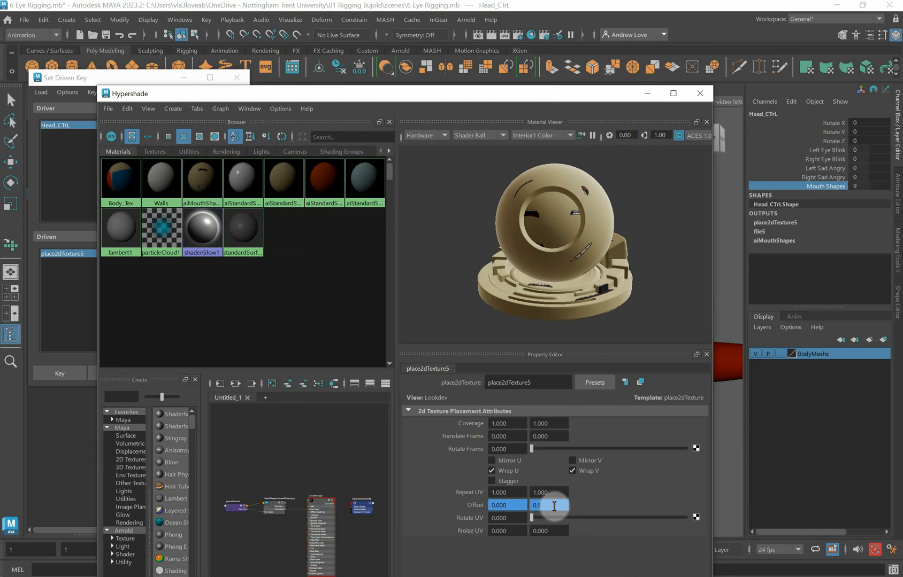
text(0.5)
key(Return)
drag(432, 89, 470, 73)
click(65, 372)
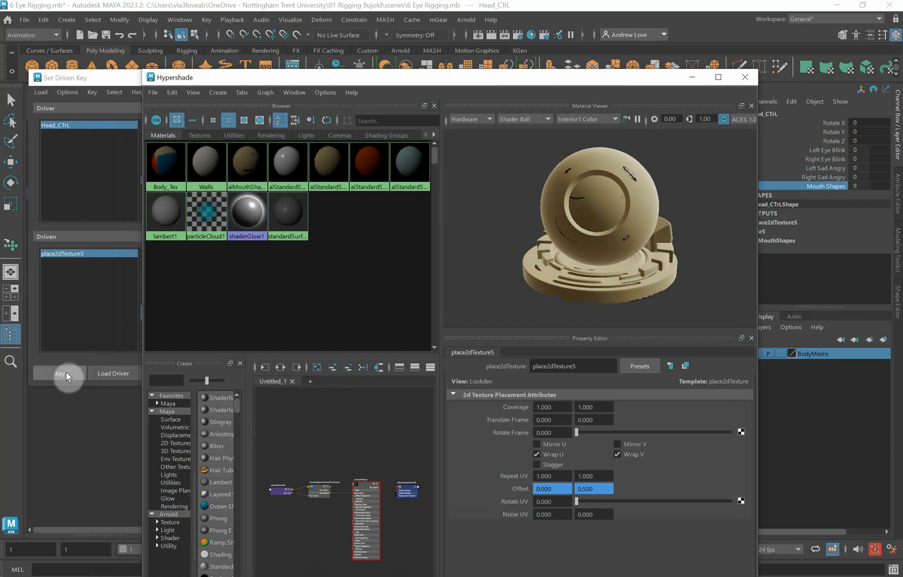
Set Mouth Shapes to 10 and the texture's U offset to 0.25, and set a driven key for this pair
click(868, 186)
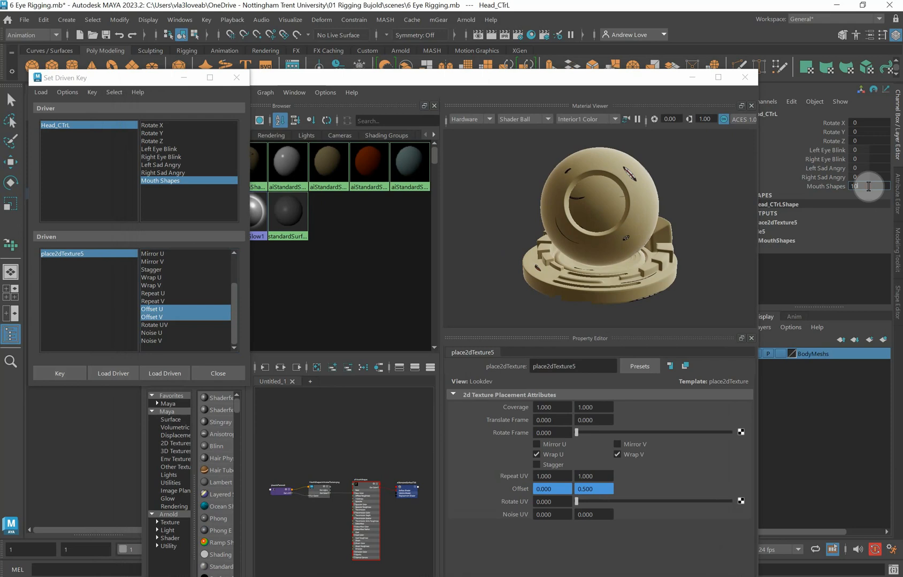
key(Return)
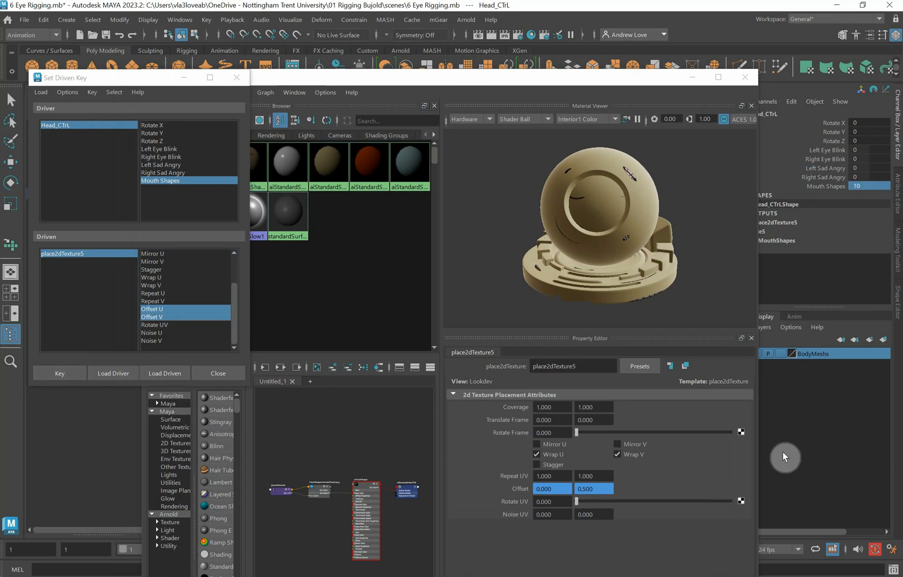
click(543, 490)
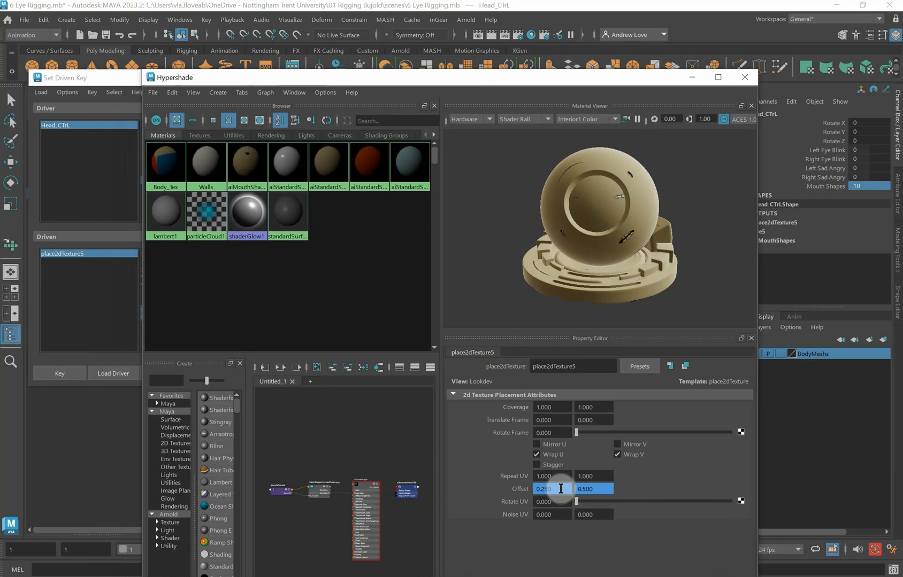
click(63, 374)
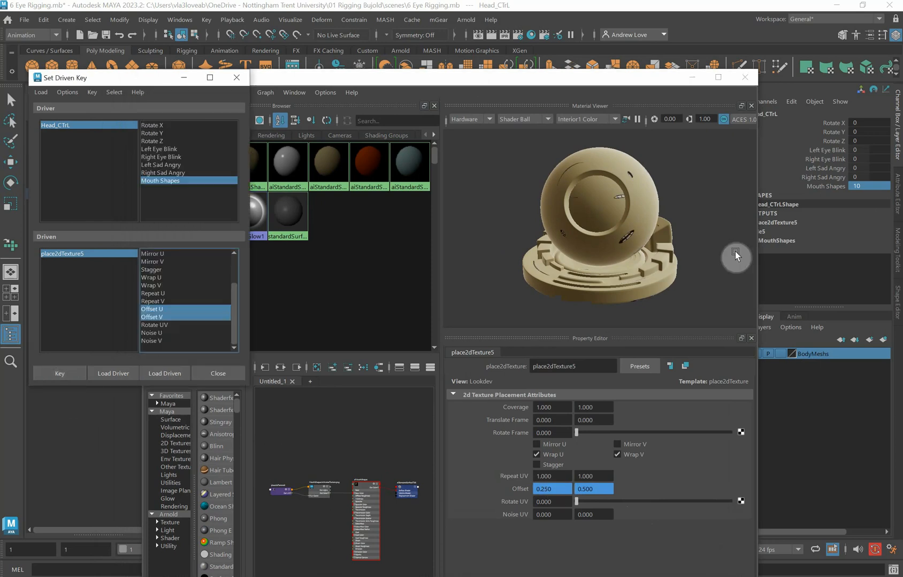
Set Mouth Shapes to 11 and the texture's U offset to 0.5, and set a driven key for this pair
double_click(864, 186)
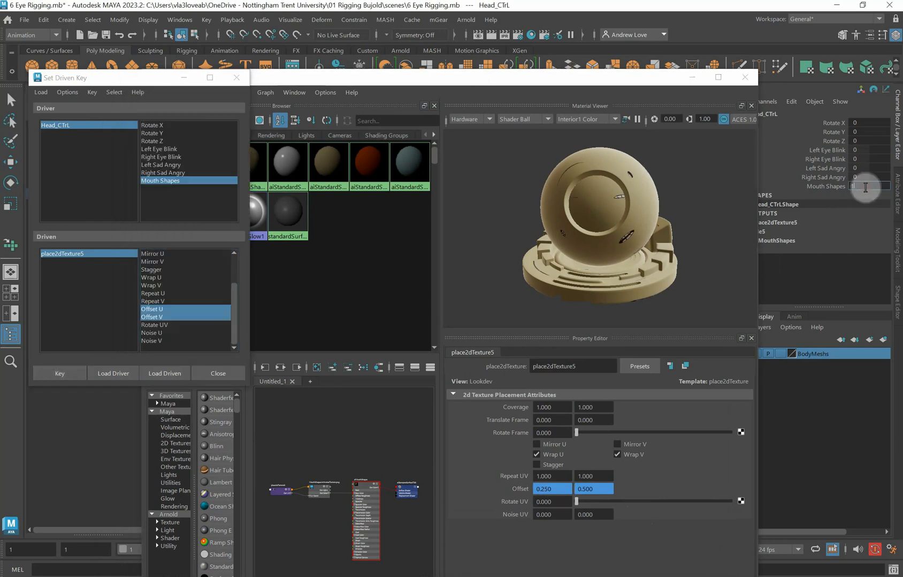
text(11)
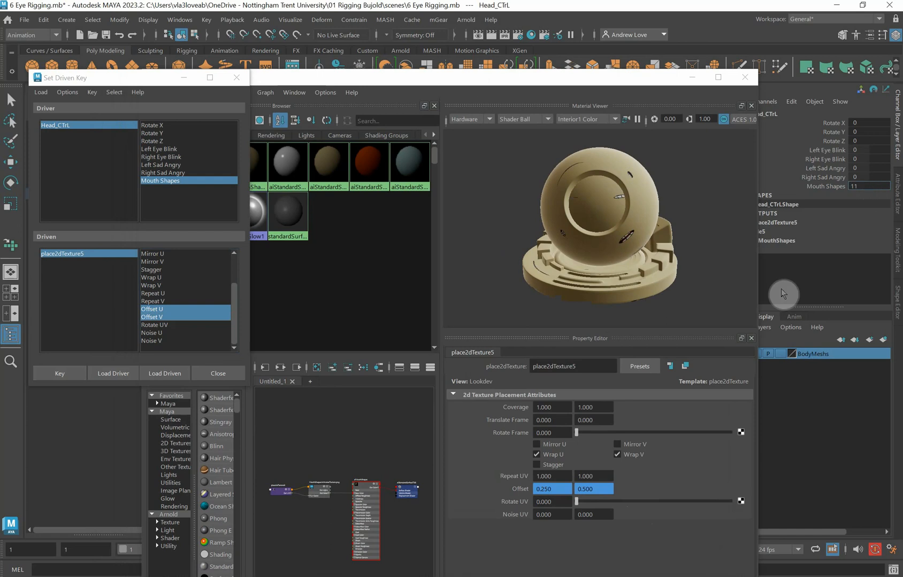
click(543, 489)
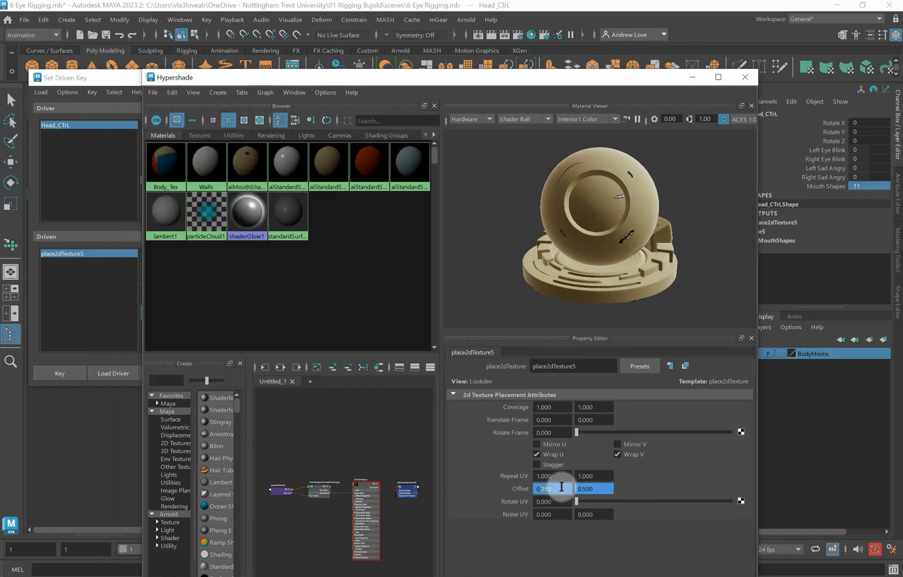
text(0.5)
key(Return)
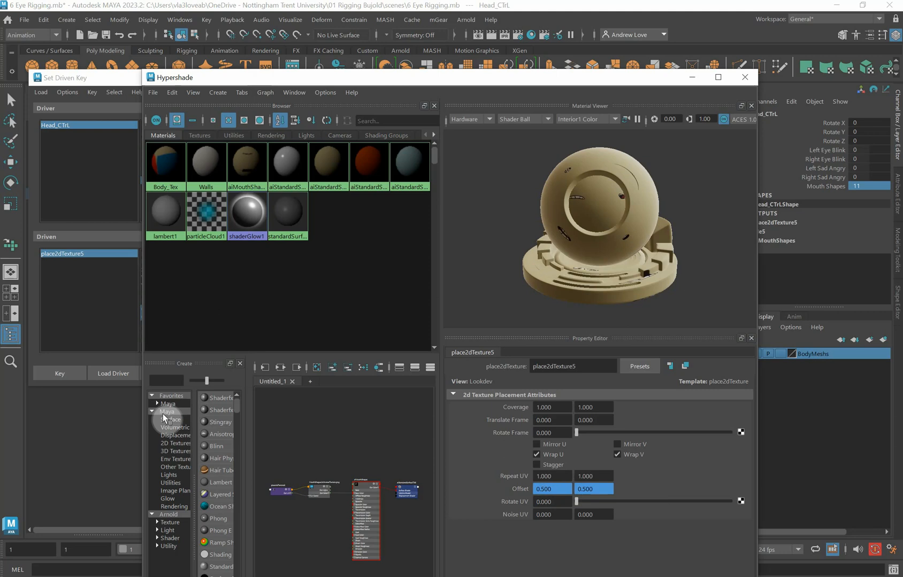
click(73, 374)
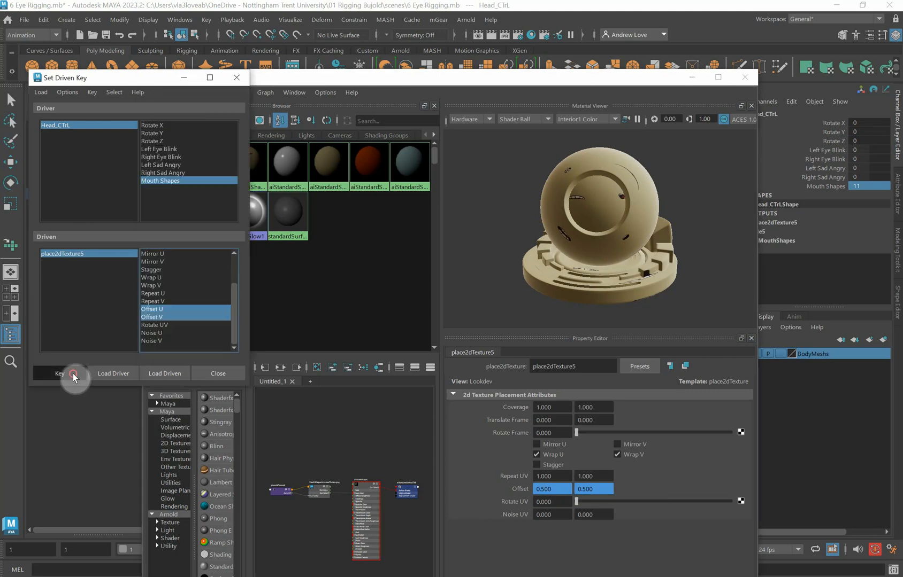
Set Mouth Shapes to 12 and the texture's U offset to 0.75, and set a driven key for this pair
double_click(878, 186)
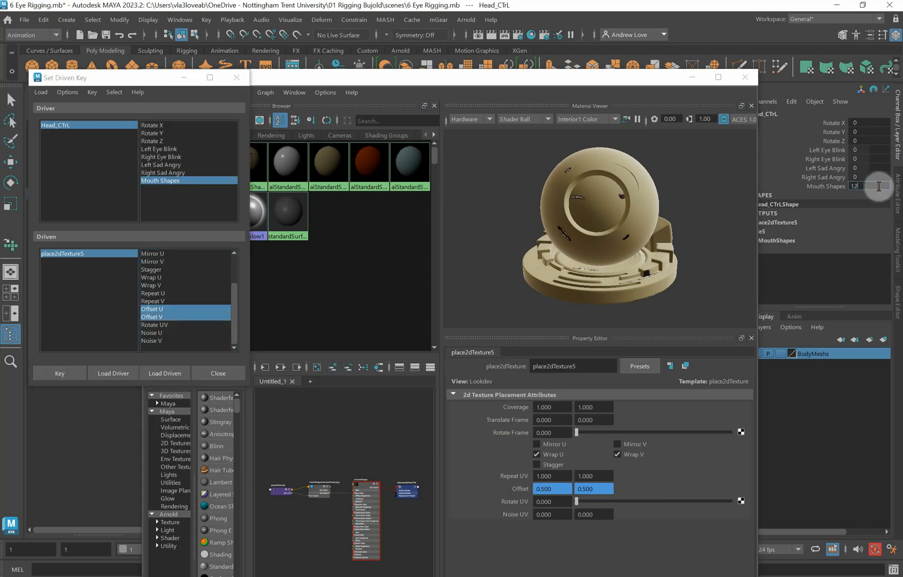
click(555, 490)
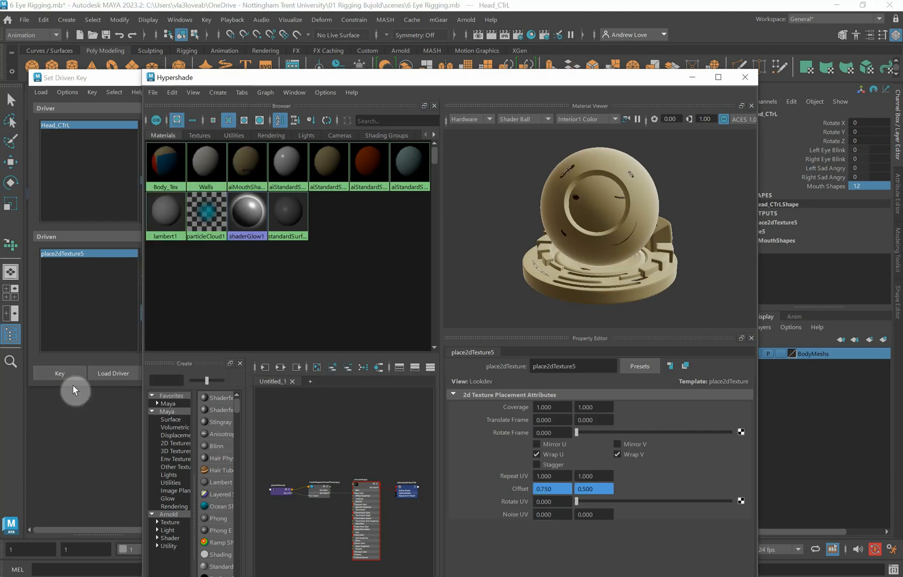
click(60, 374)
Uncover the character, scrub through Mouth Shapes to test the keyed mouths, and leave the attribute at 13
drag(570, 88, 552, 395)
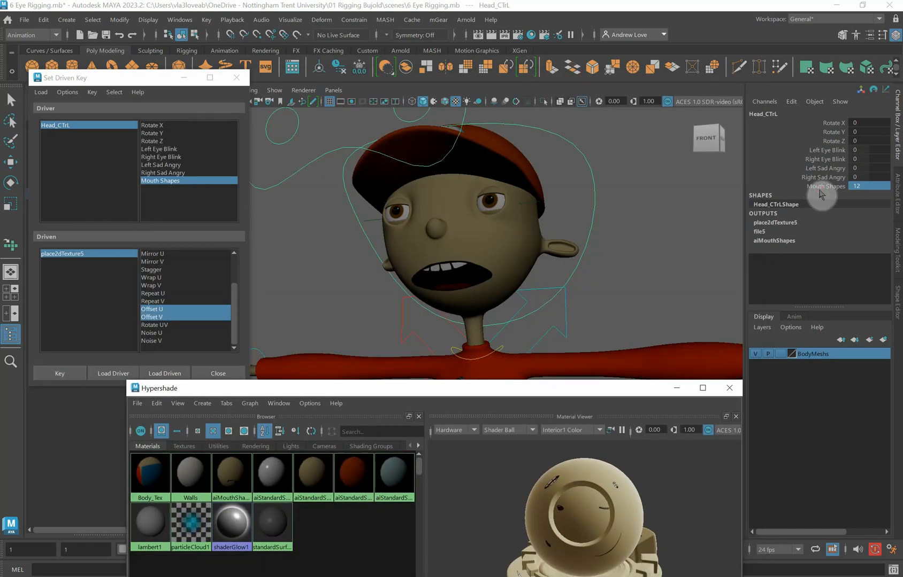
click(814, 187)
middle_drag(683, 214, 643, 228)
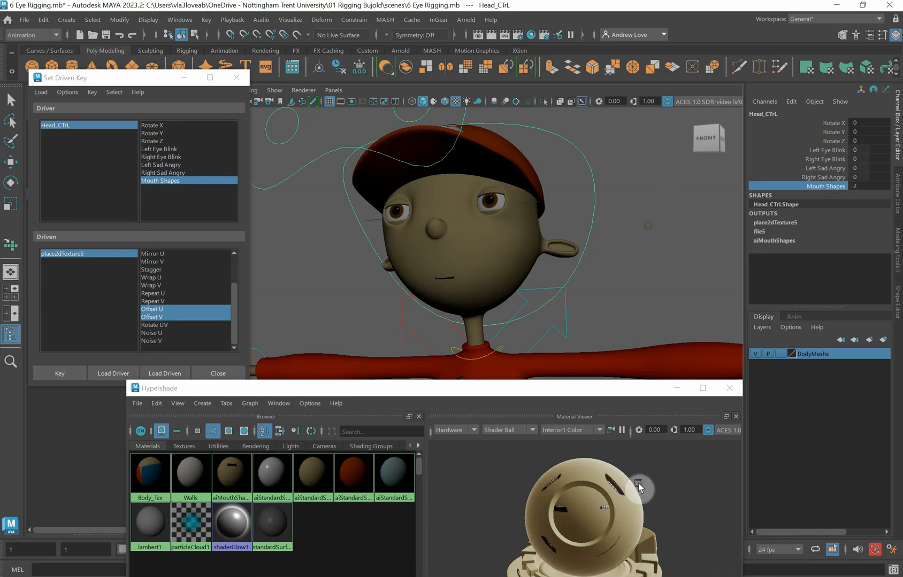
middle_drag(713, 196, 689, 203)
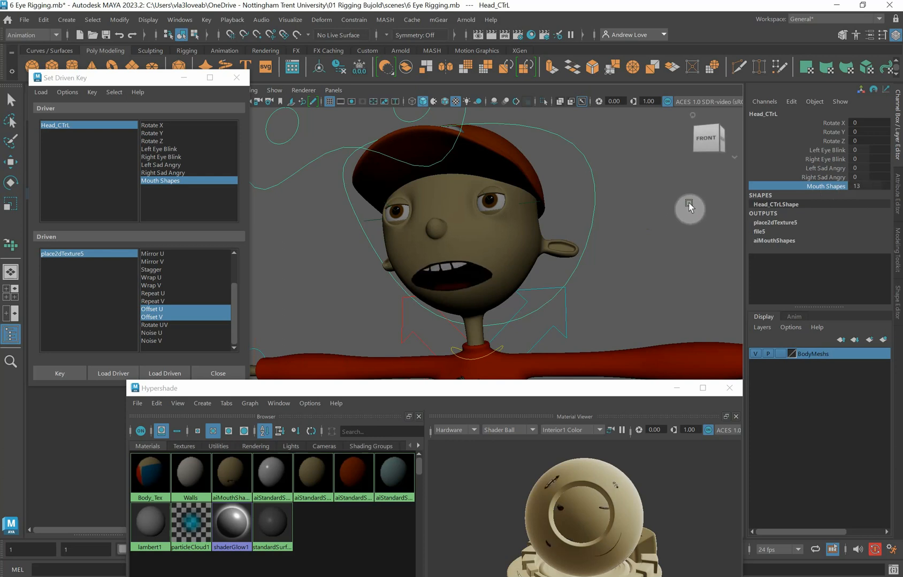
Set the texture offset to U 0 and V 0.75, and set a driven key for Mouth Shapes 13
drag(595, 388, 623, 154)
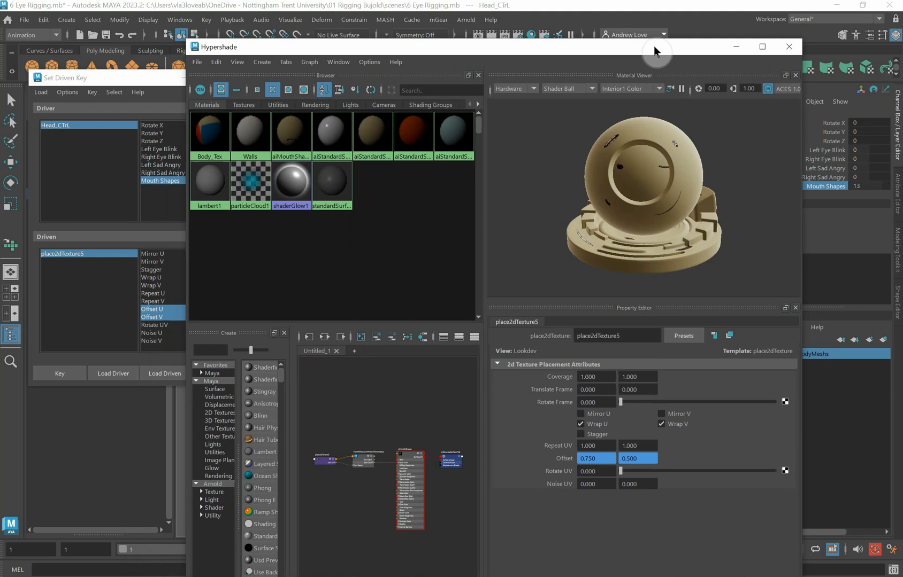
click(628, 459)
text(0.7)
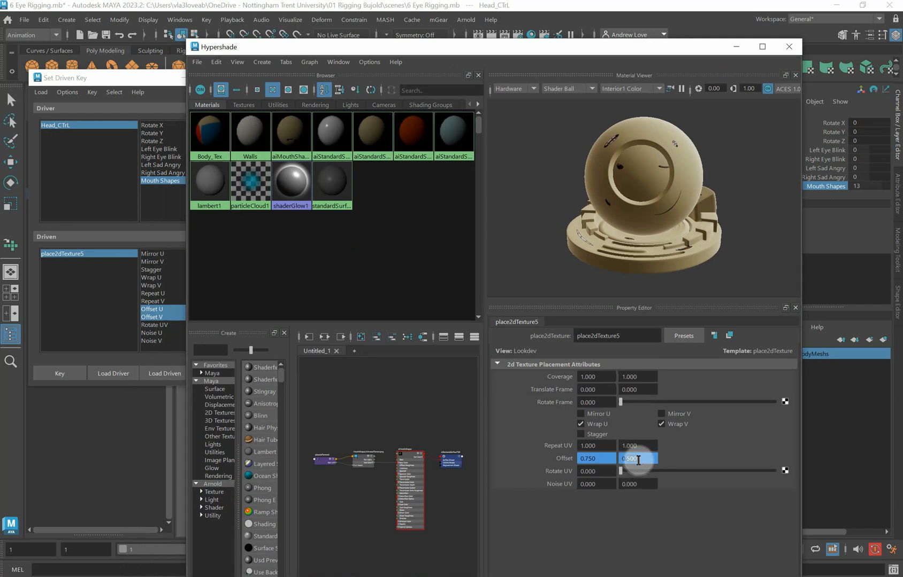
text(5)
key(Return)
drag(591, 460, 599, 459)
text(00)
key(Return)
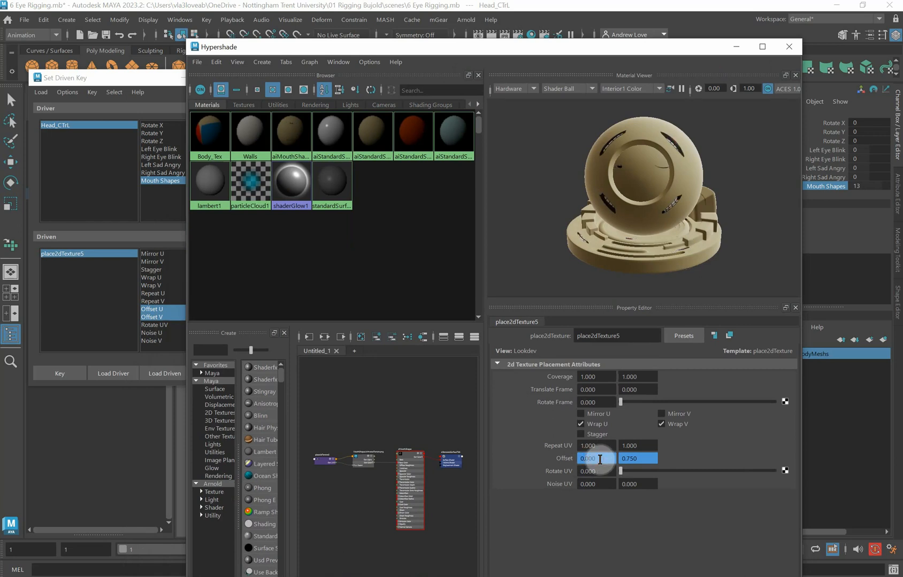
click(69, 377)
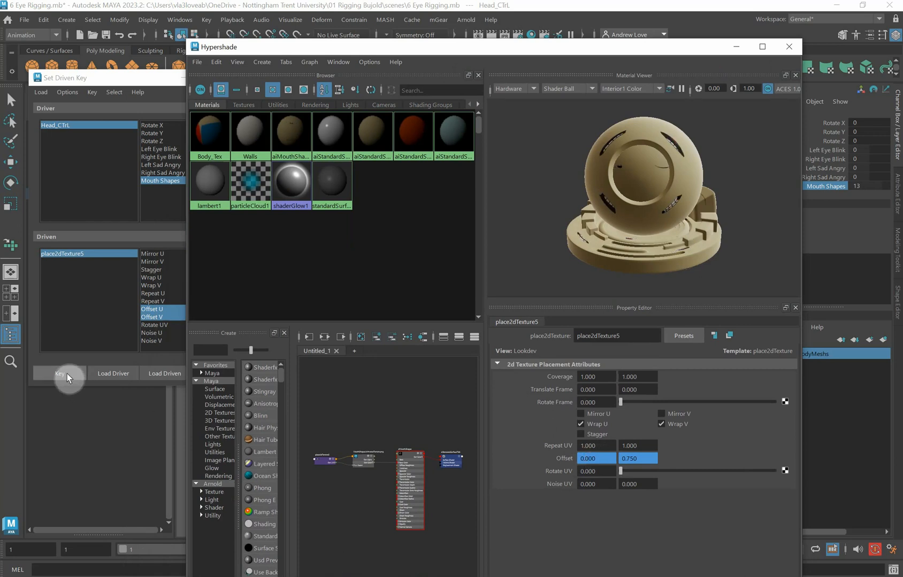
Set Mouth Shapes to 14 and the texture's U offset to 0.25, and set a driven key for this pair
double_click(870, 187)
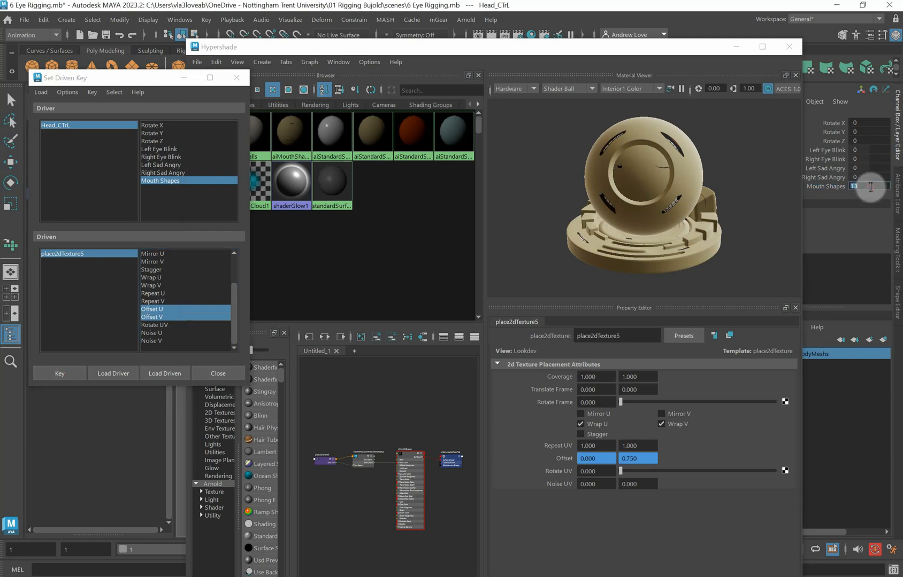
text(14)
key(Return)
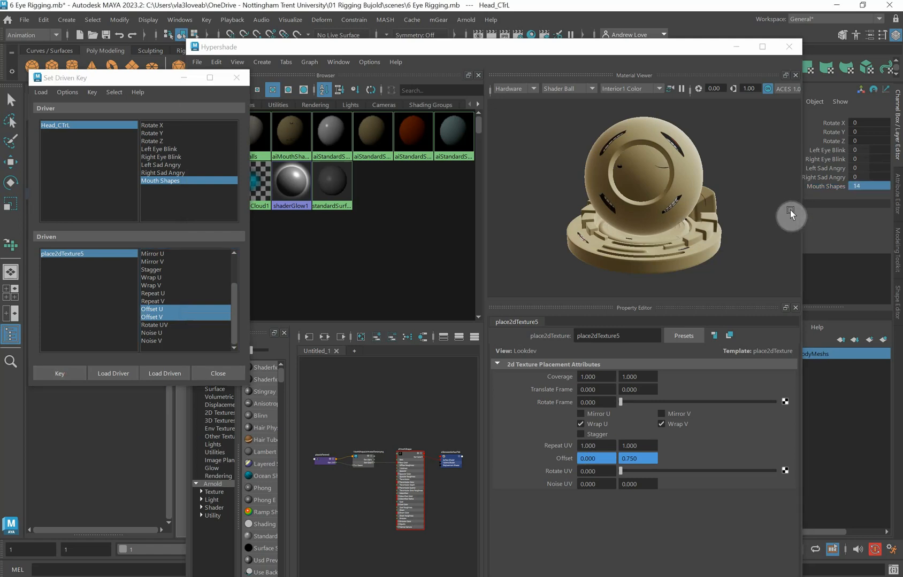
click(586, 461)
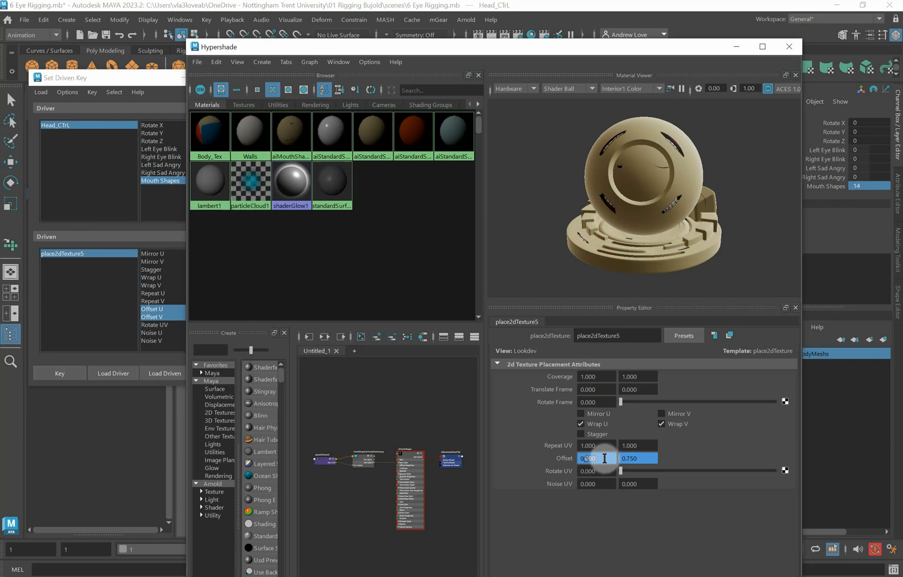
text(0.25)
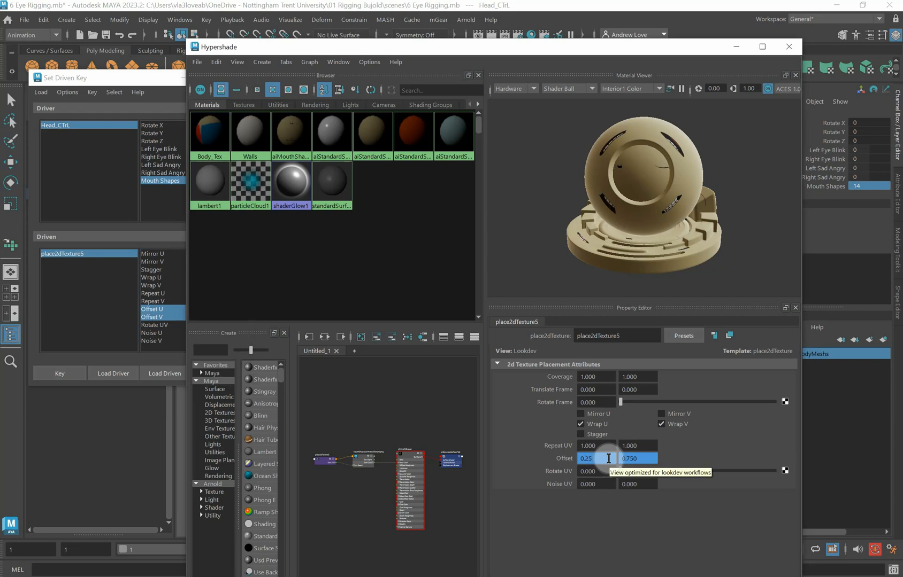
key(Return)
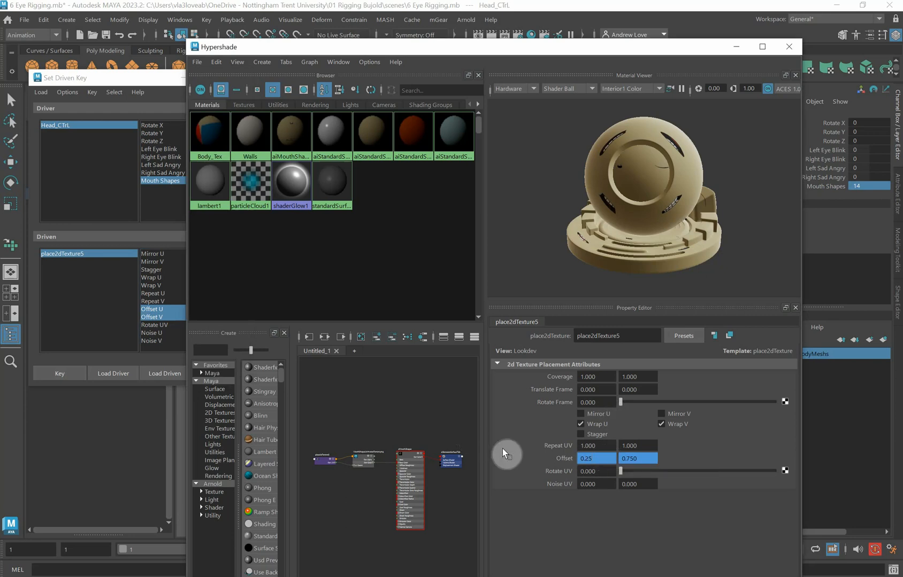
click(60, 375)
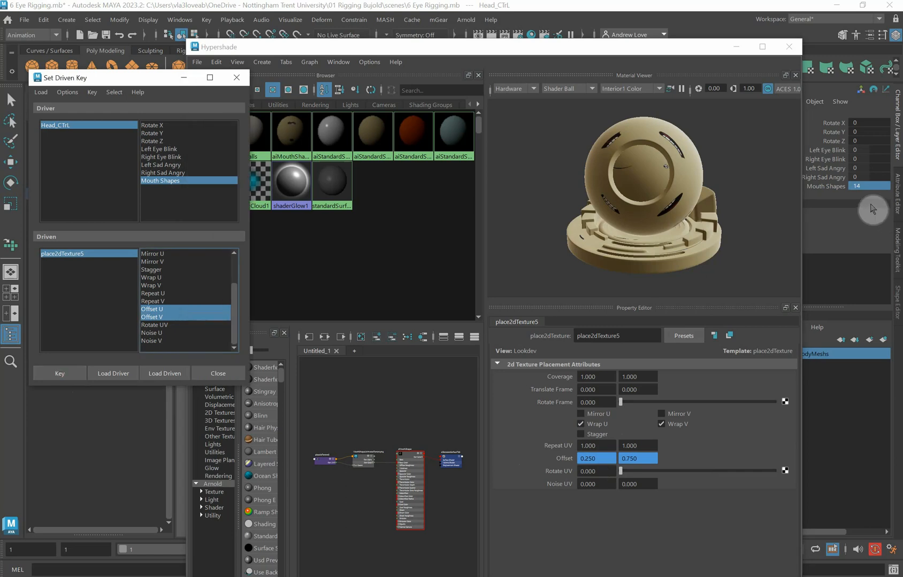
Set Mouth Shapes to 15 and the texture's U offset to 0.5, and set a driven key for this pair
click(863, 188)
text(15)
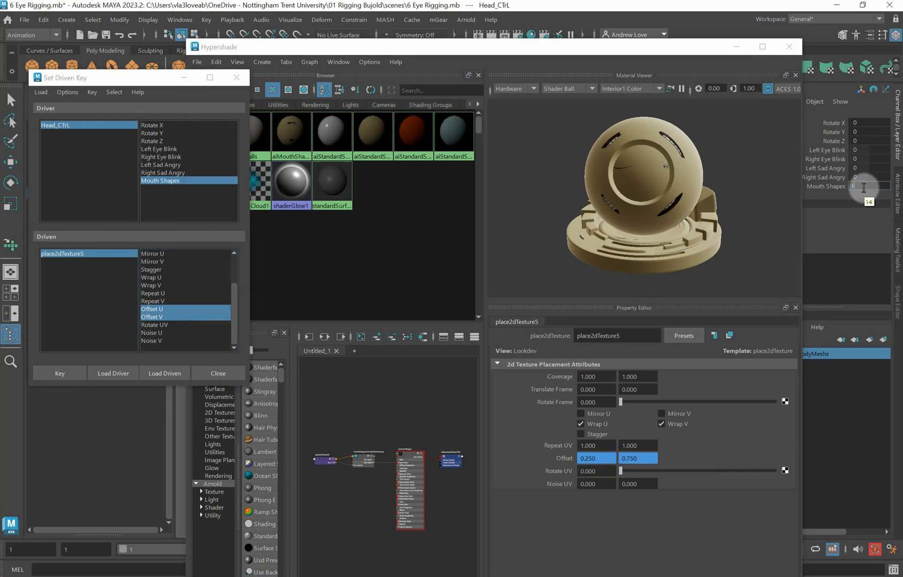
key(Return)
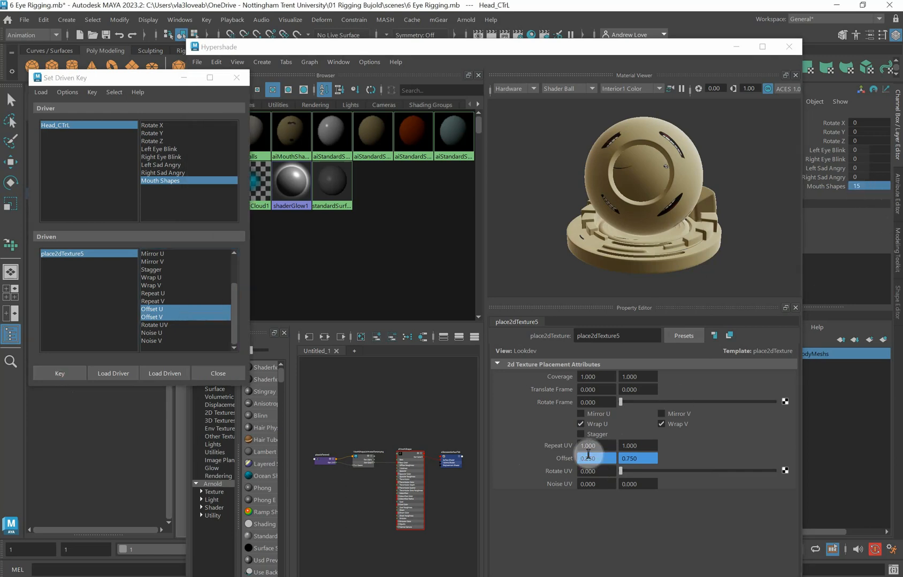
click(585, 458)
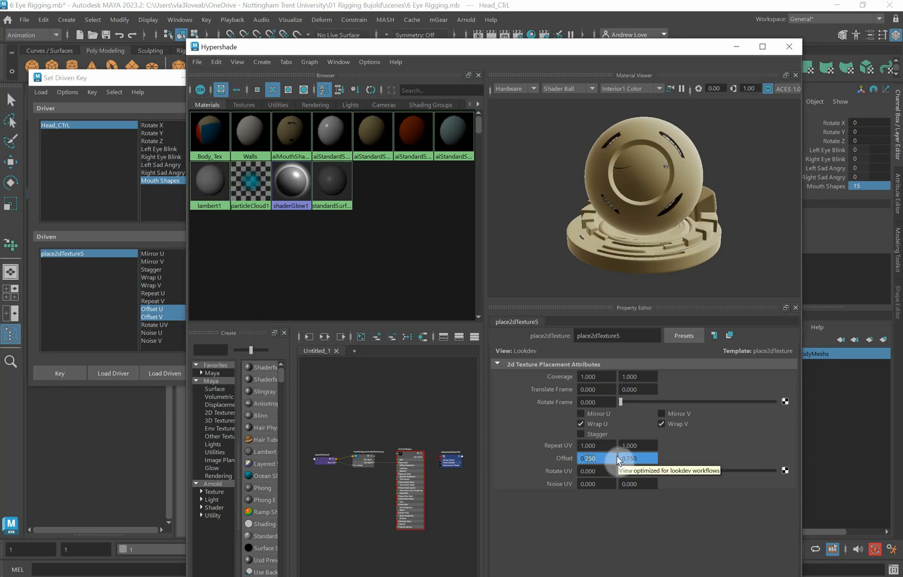
text(0.5)
key(Return)
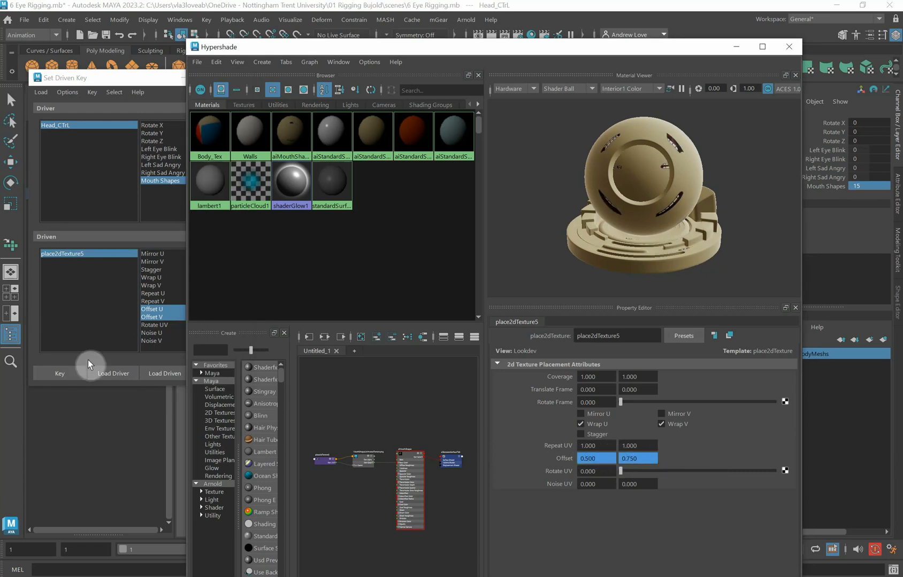
click(76, 377)
Set Mouth Shapes to 16 and the texture's U offset to 0.75, and set a driven key for this pair
click(856, 187)
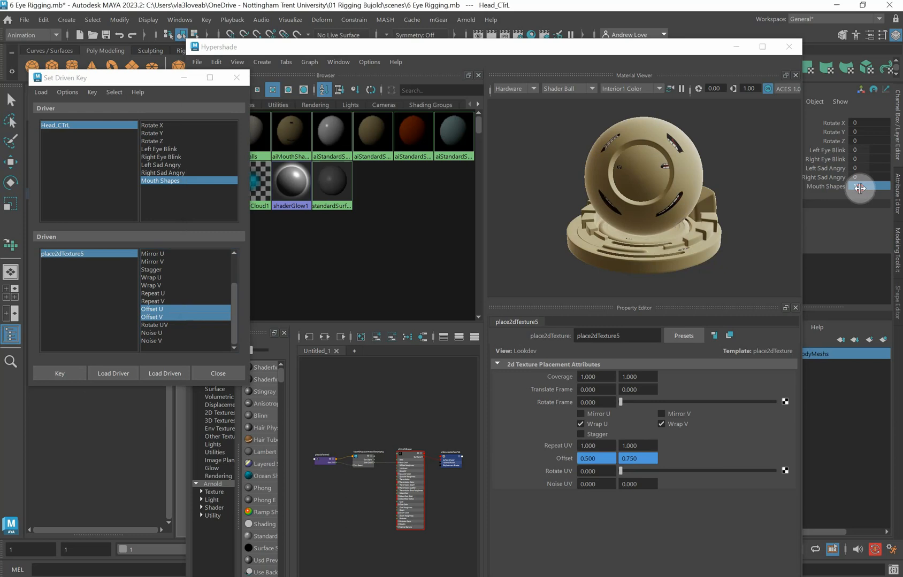
text(15)
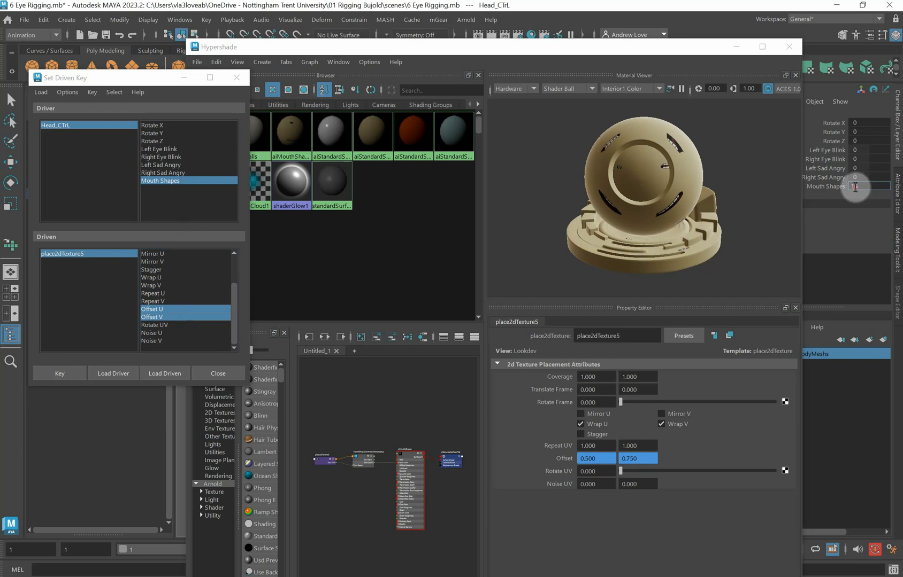
key(Return)
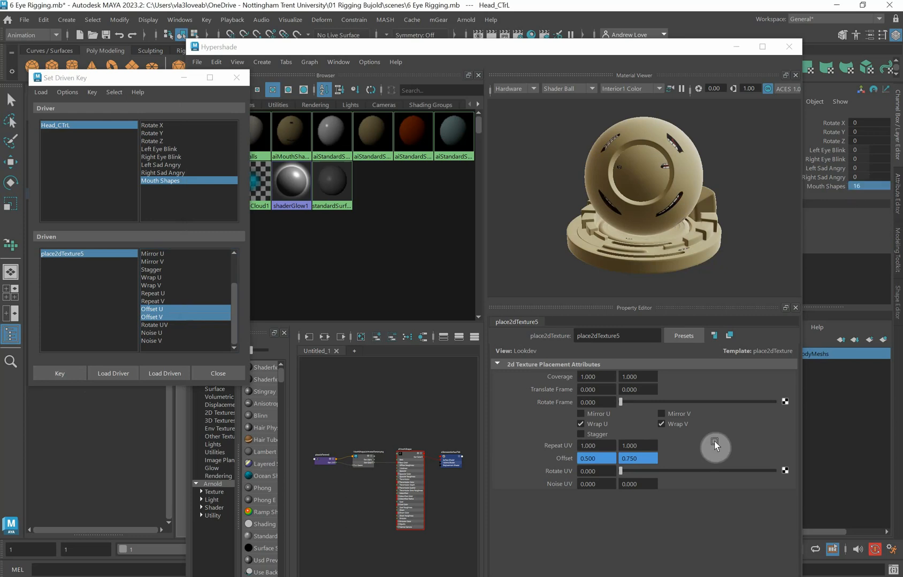
drag(586, 460, 610, 460)
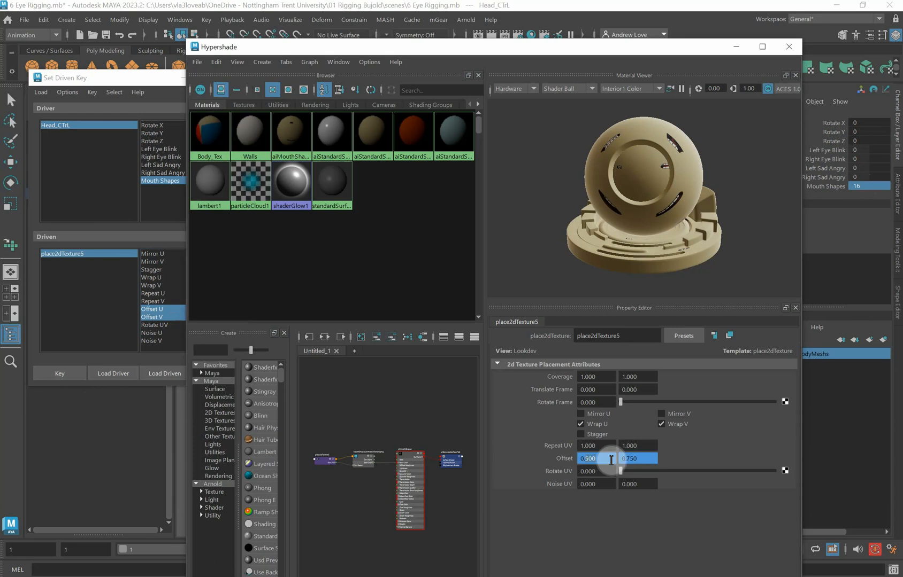
text(0.7)
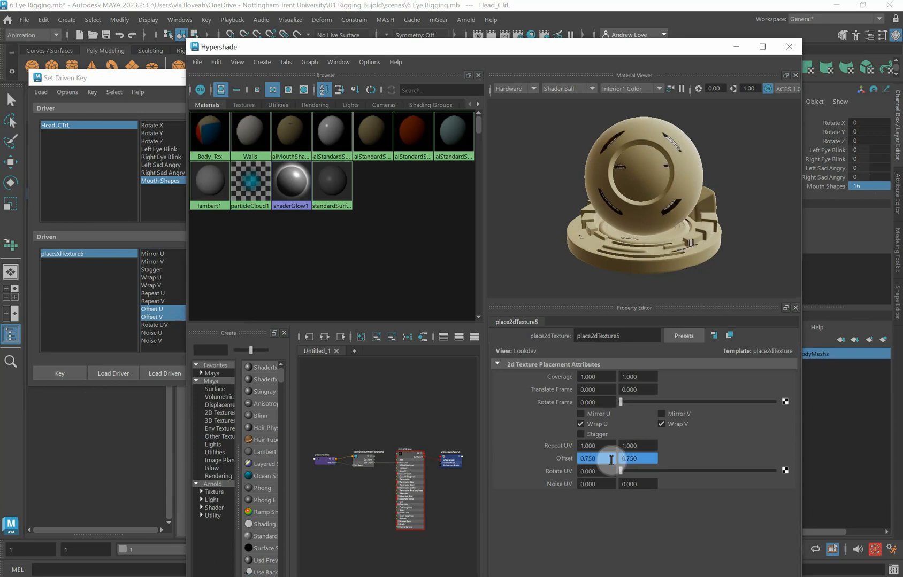
key(Return)
click(60, 375)
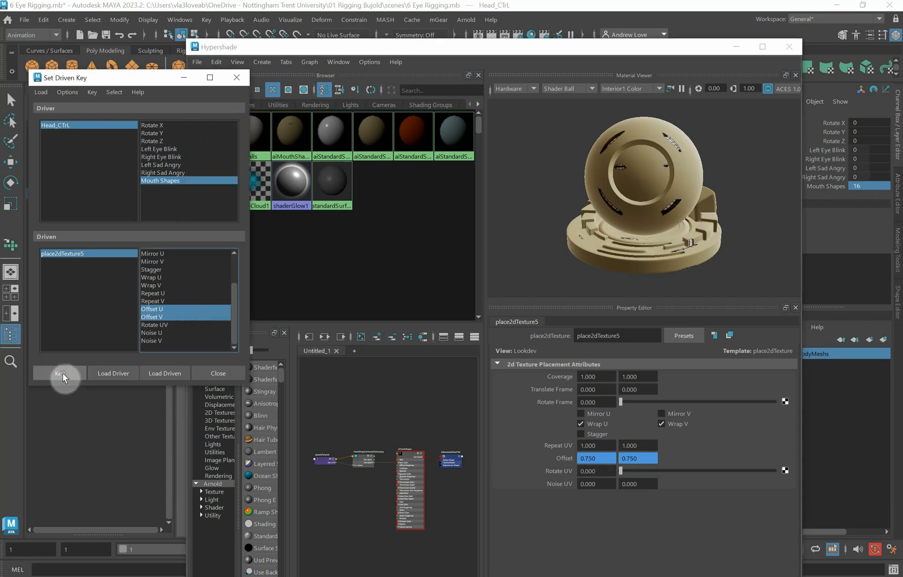
Close the Hypershade, scrub Mouth Shapes through the keyed mouths on the character, and leave the attribute at 1
click(789, 52)
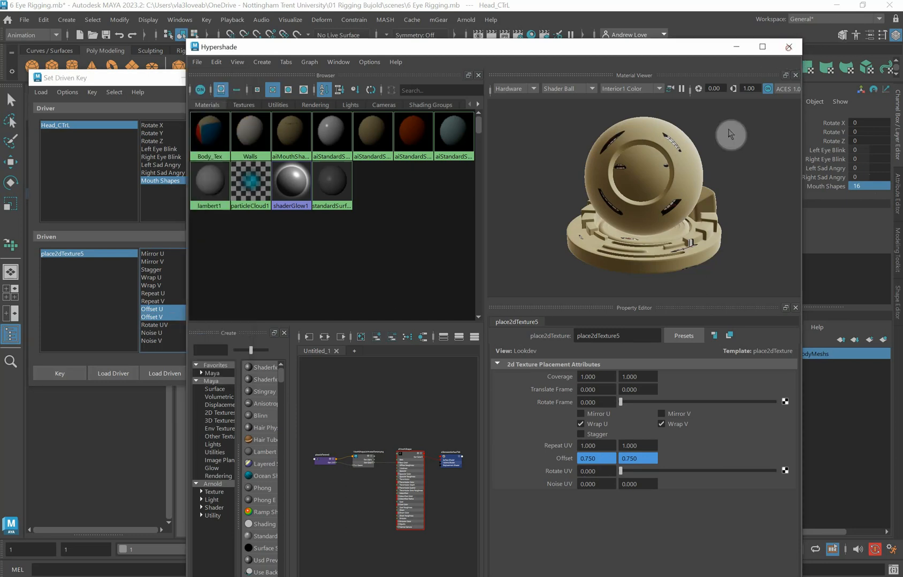
click(809, 186)
middle_drag(680, 220, 621, 230)
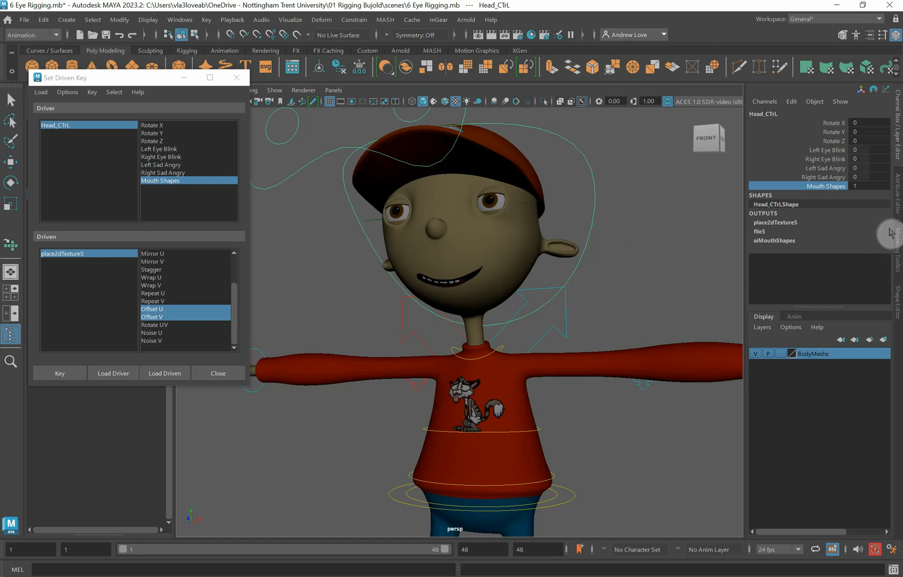
Examine the aiMouthShapes material's attributes through the head control, and clear the selection
click(897, 194)
key(w)
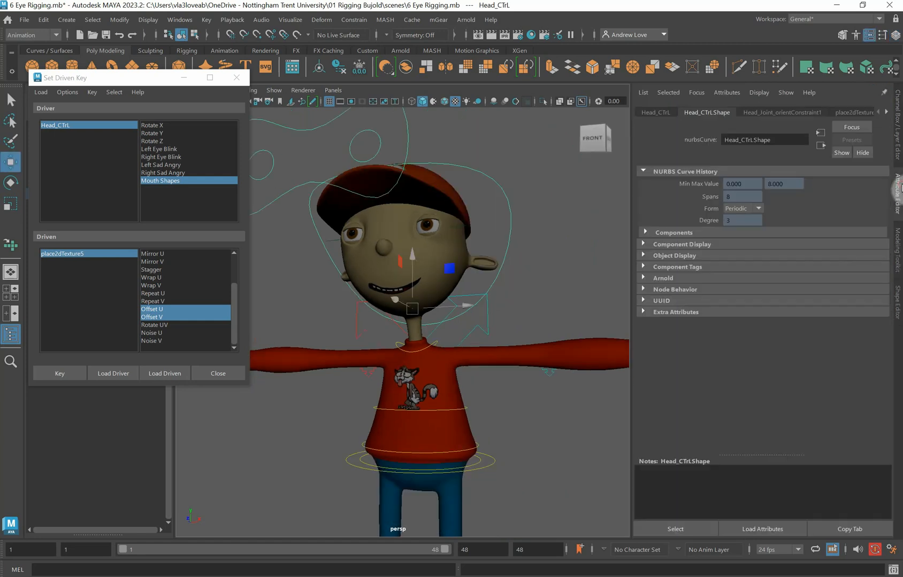
click(885, 112)
click(850, 115)
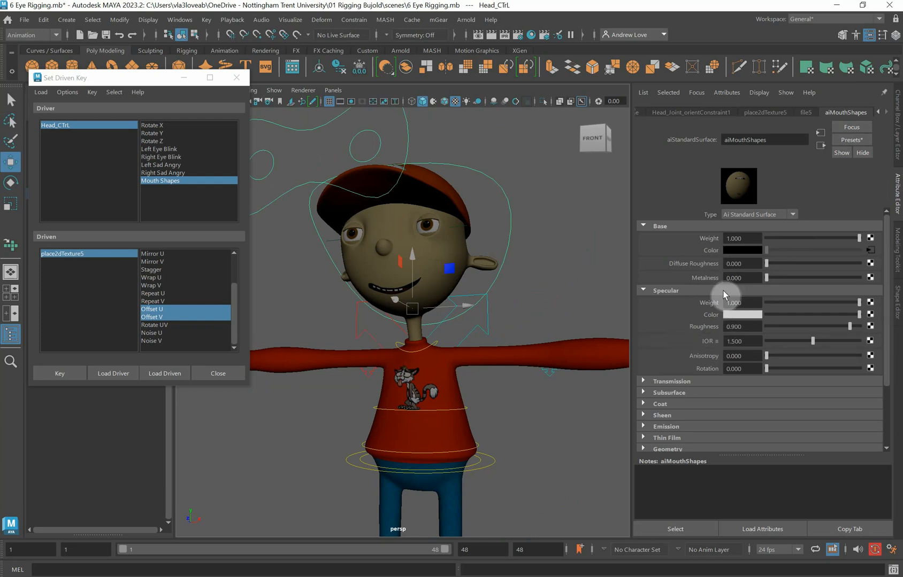
click(541, 247)
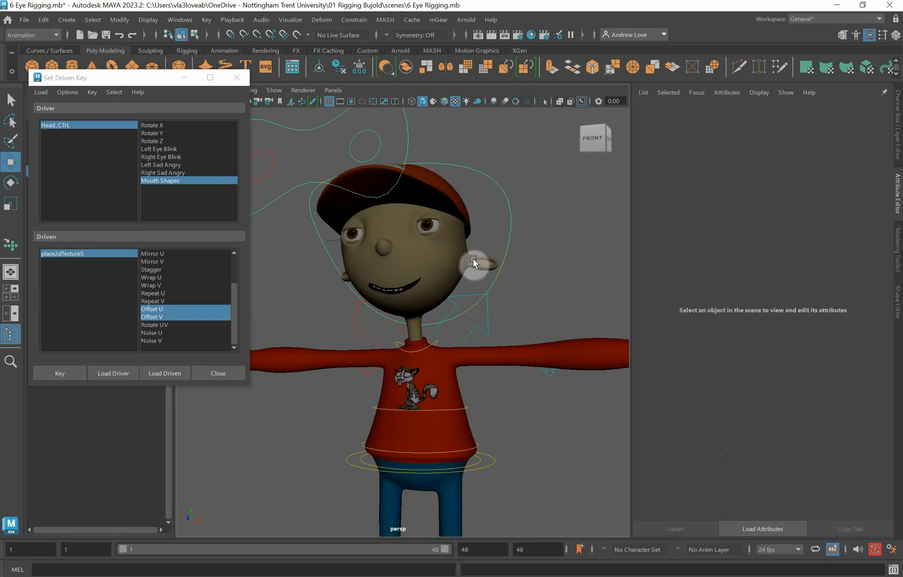
click(474, 262)
click(557, 242)
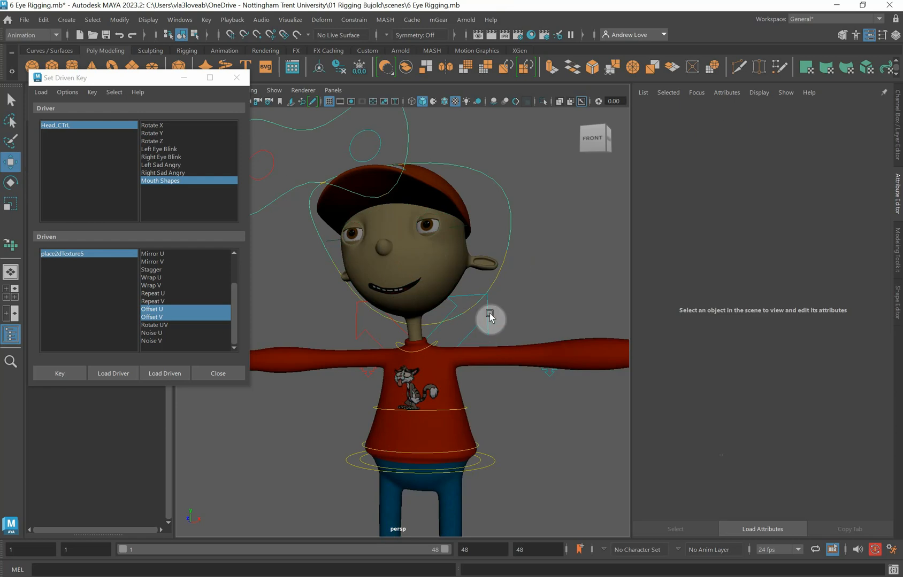